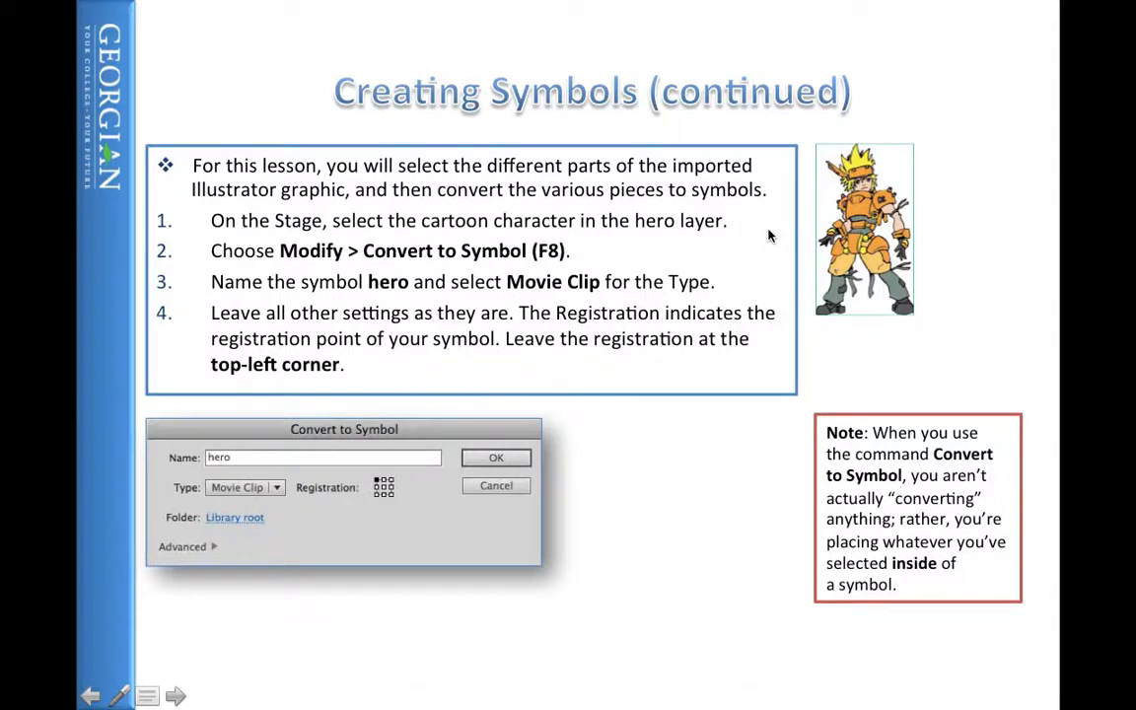
left_click(769, 235)
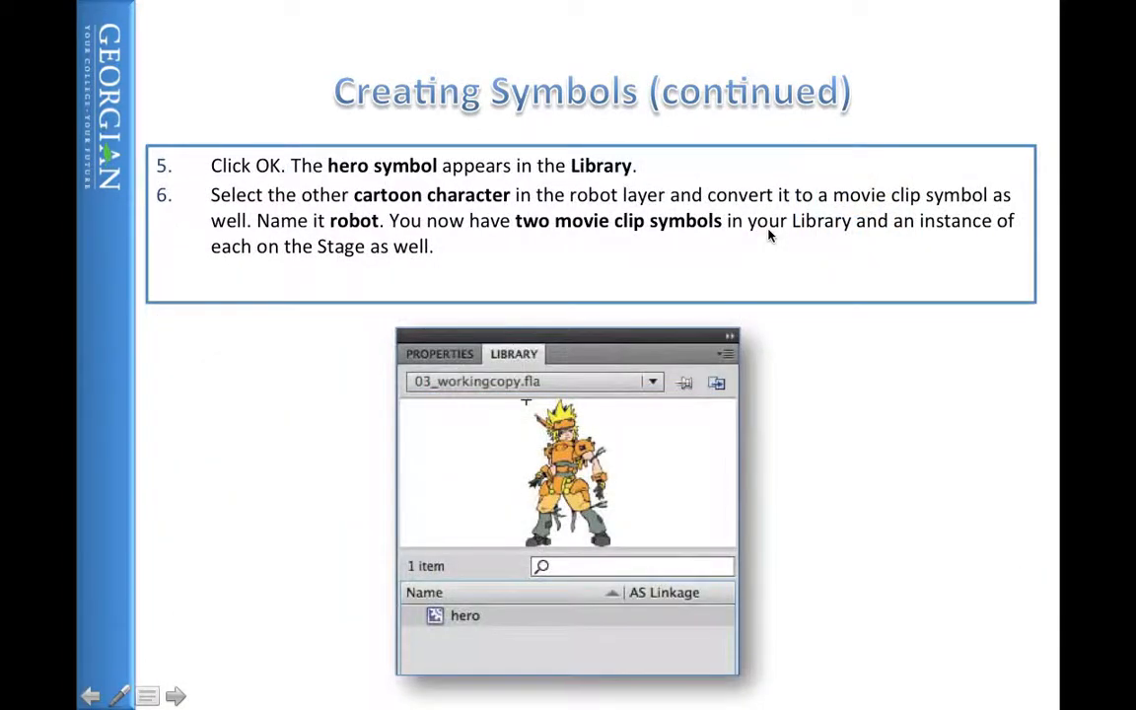
left_click(607, 394)
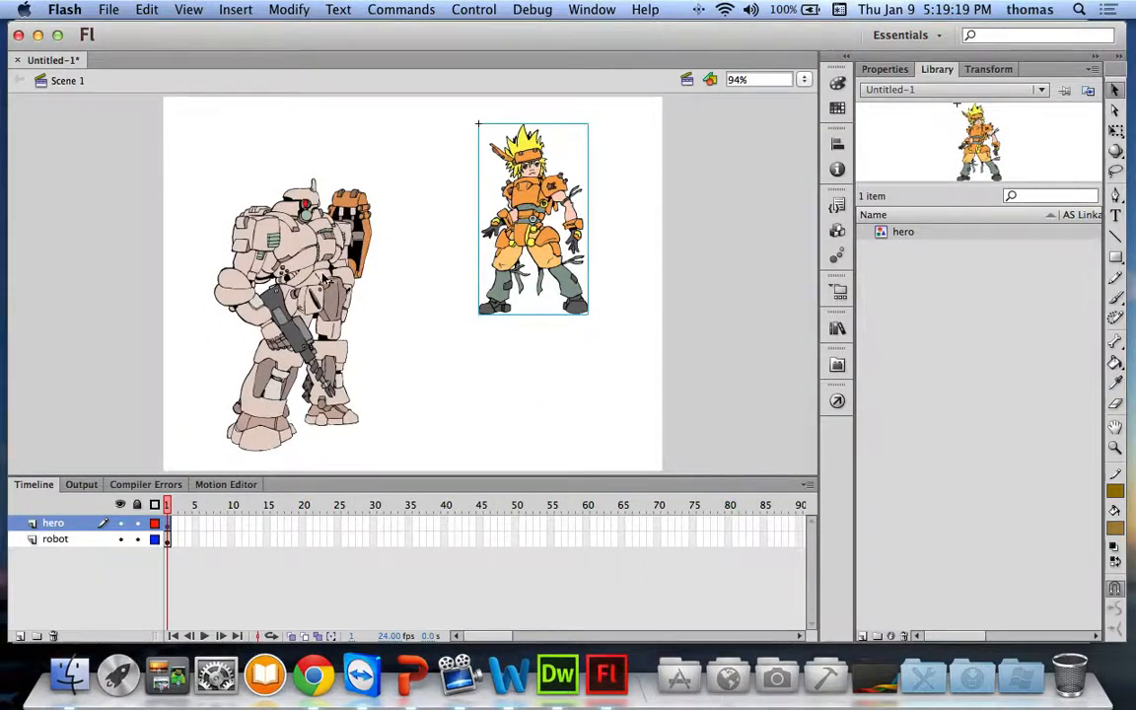
Convert the robot character on the stage to a graphic symbol named robot.
left_click(292, 249)
right_click(309, 264)
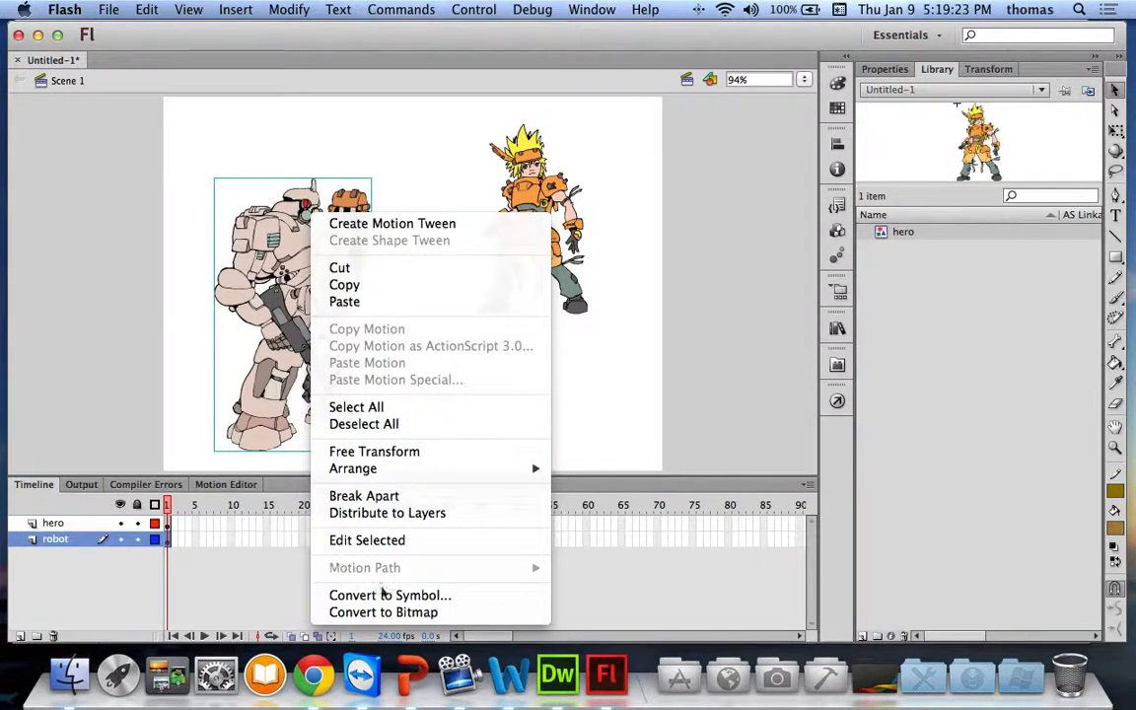
left_click(375, 596)
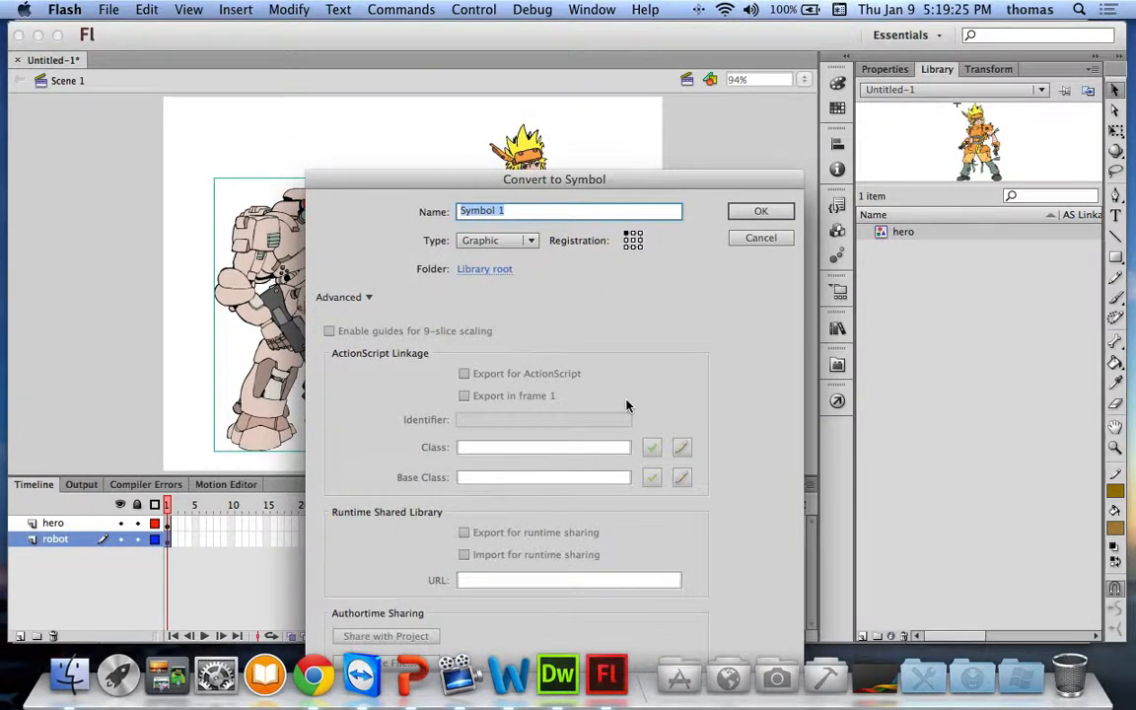
type("root")
key("Return")
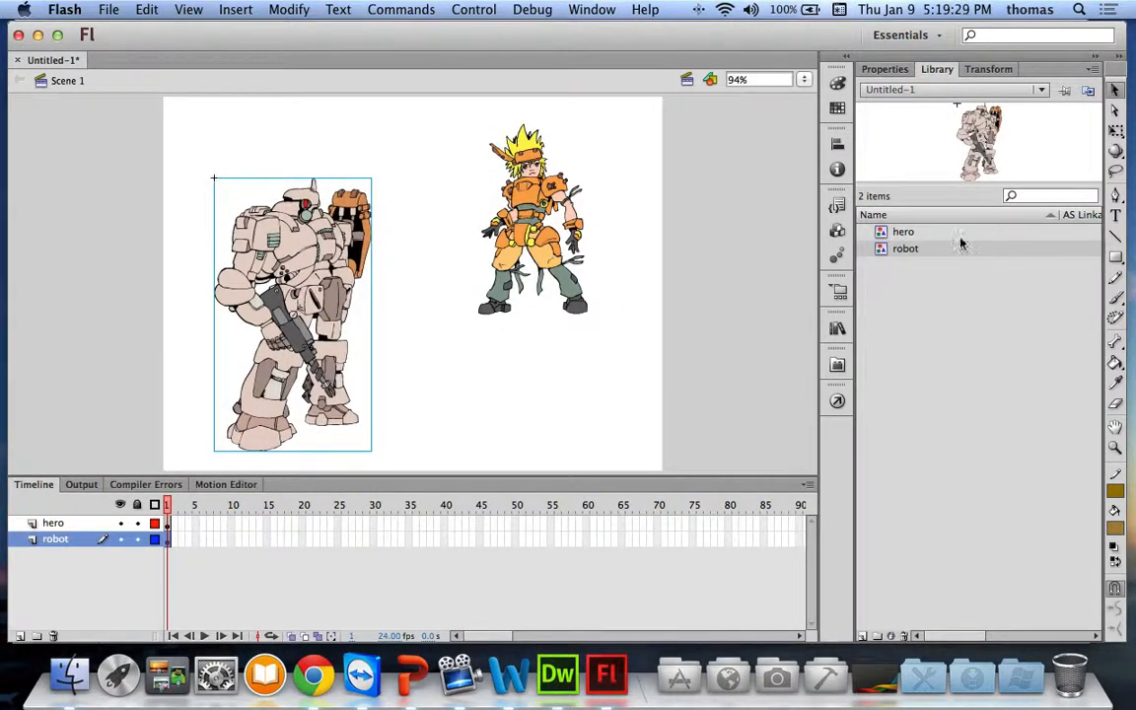
Try deleting both the hero and robot symbols from the library, and undo the deletion.
left_click(893, 232)
left_click(883, 244)
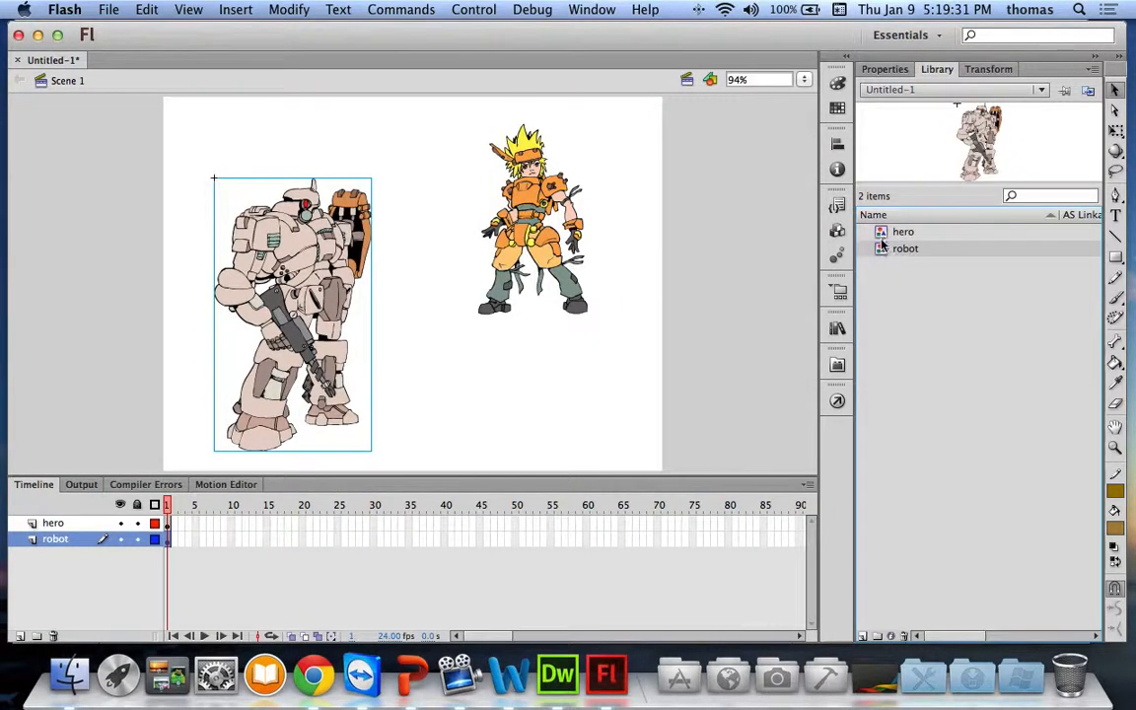
left_click(881, 232)
left_click(884, 248)
left_click(881, 233)
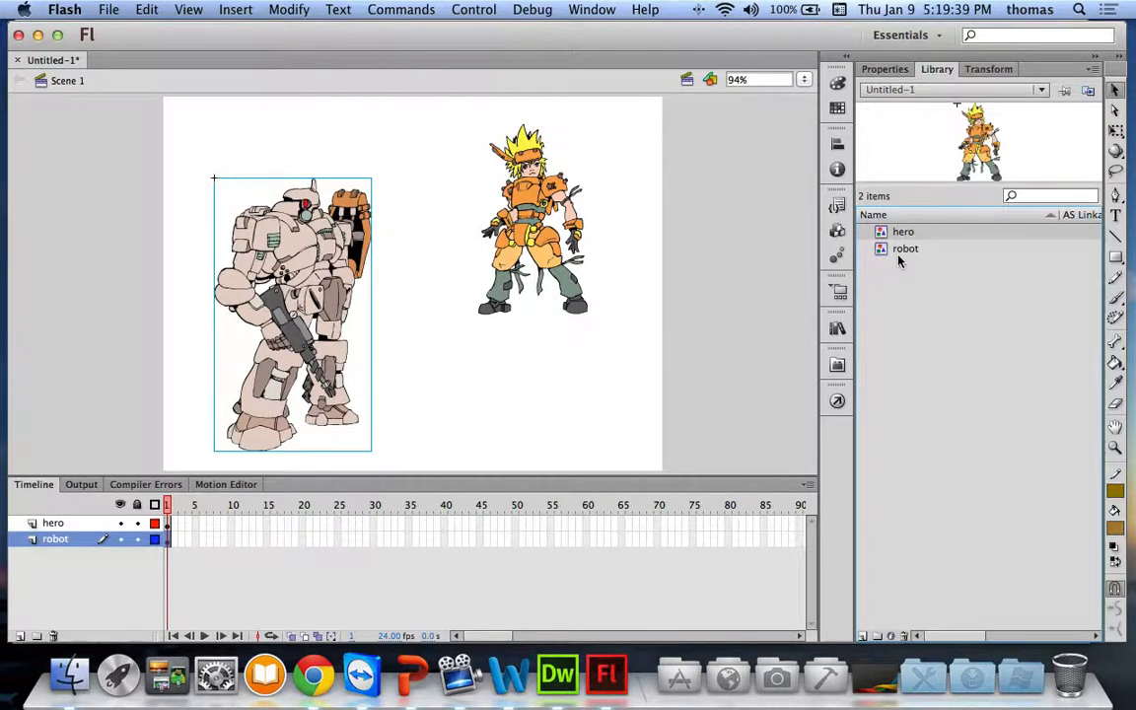
left_click(897, 252)
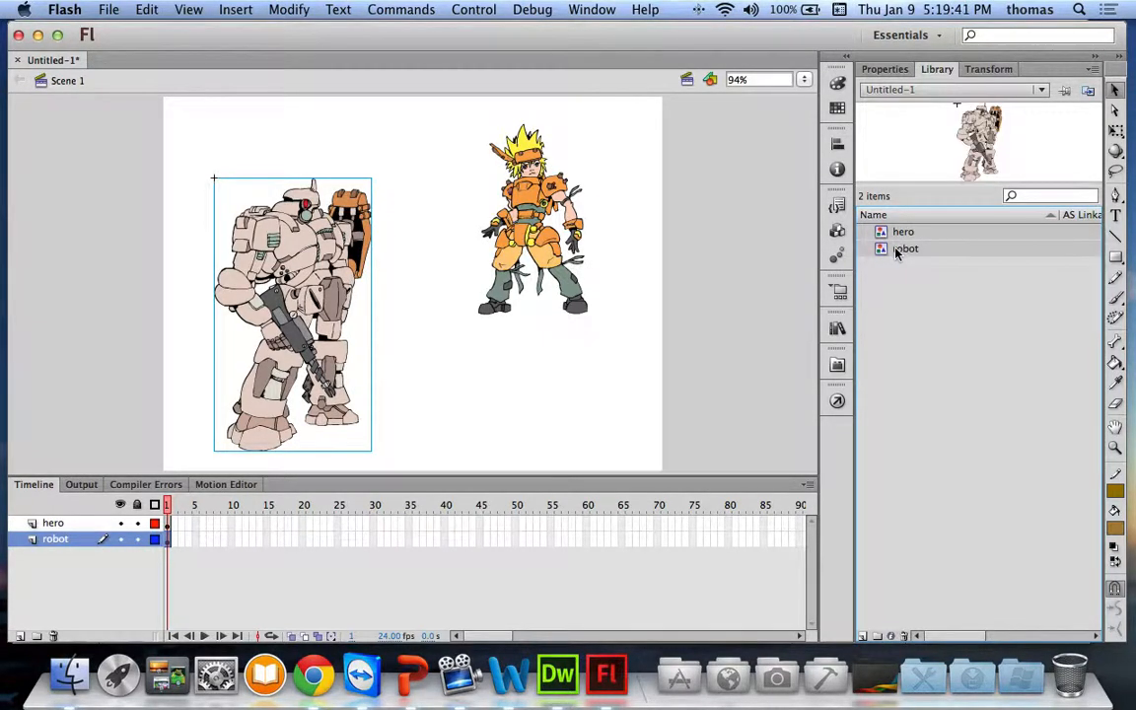
key("Delete")
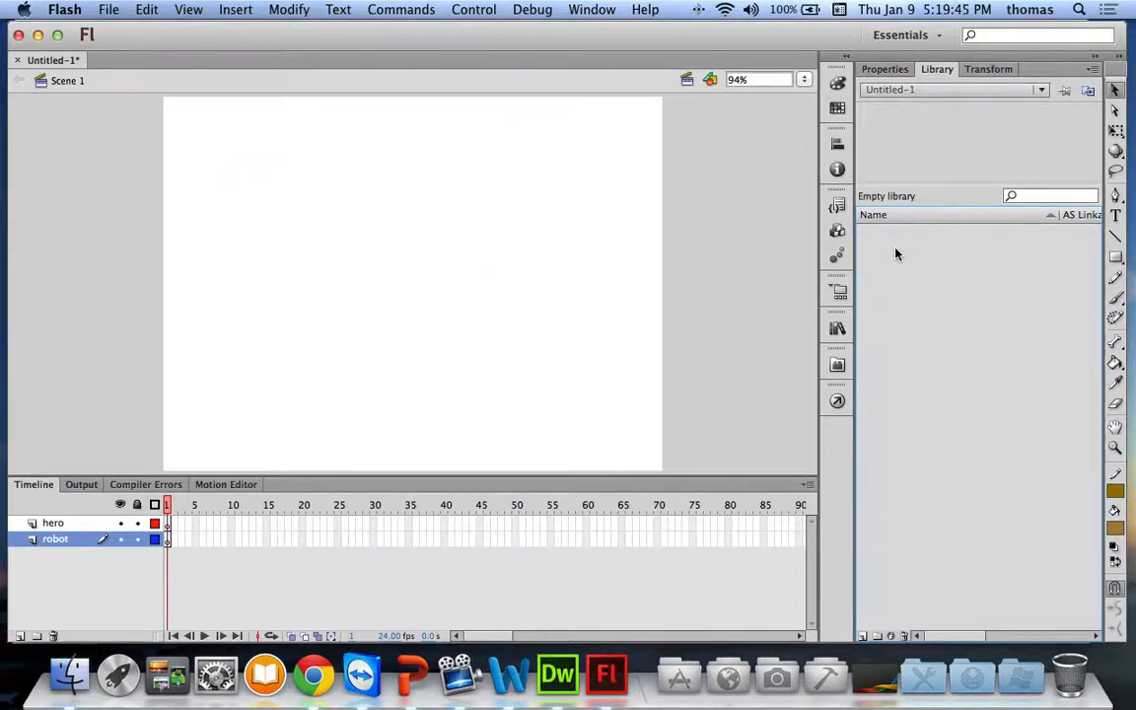
key("super+z")
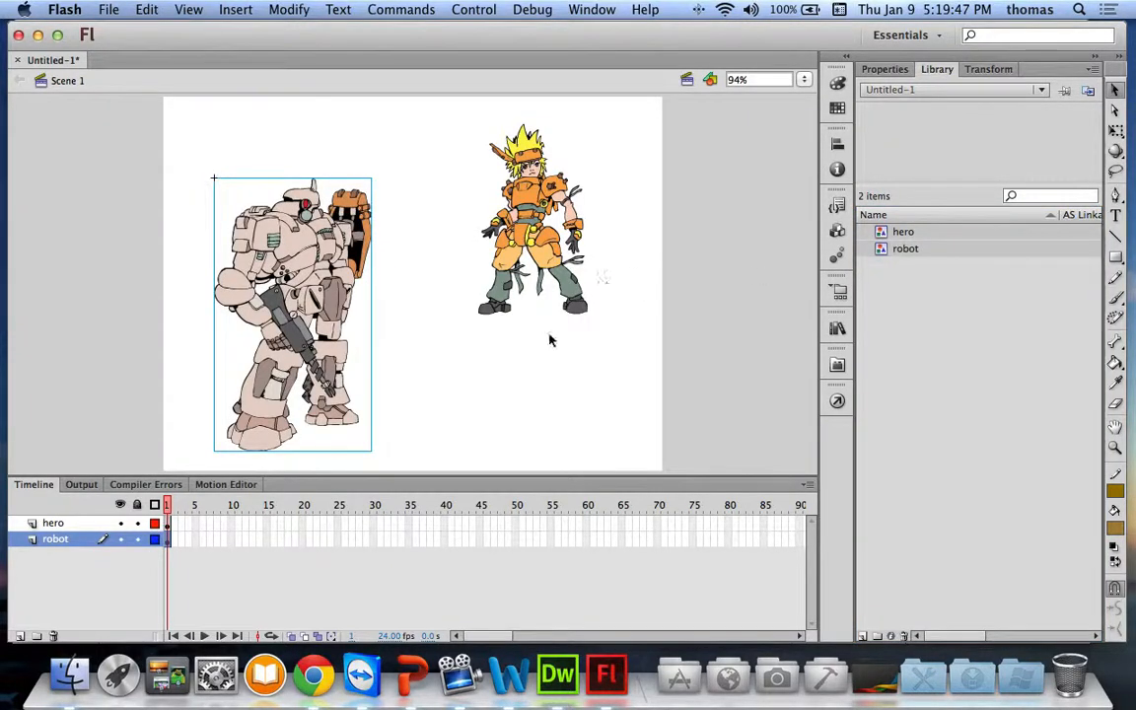
left_click(672, 261)
left_click(521, 196)
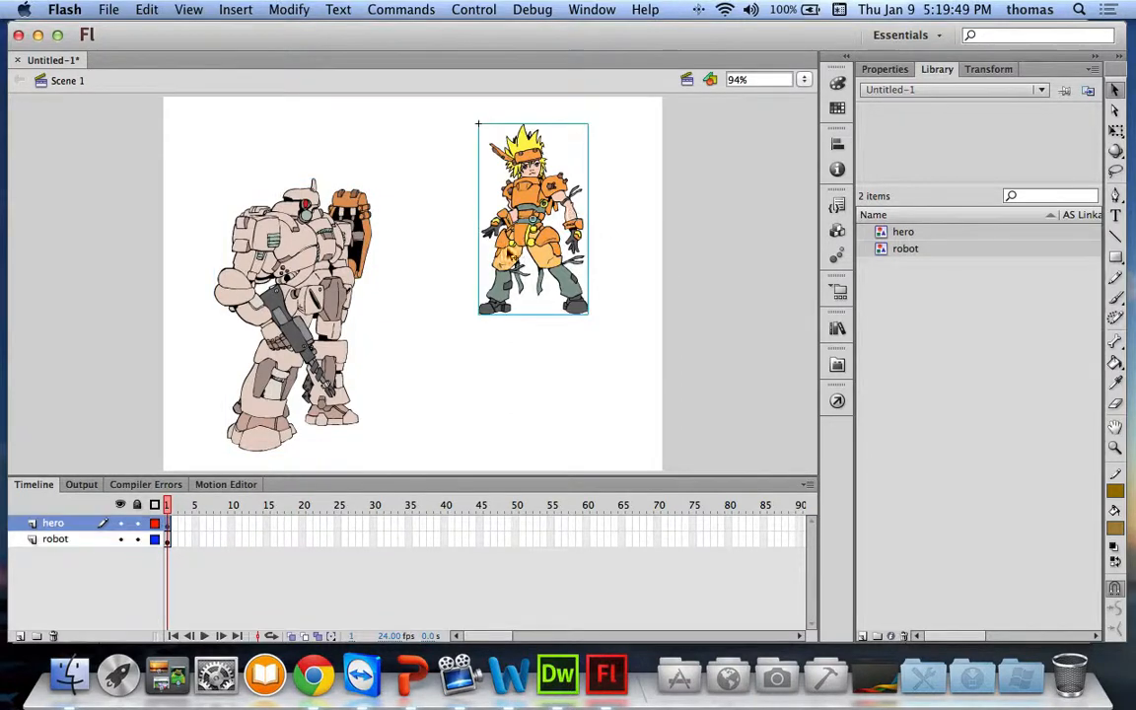
left_click(280, 253)
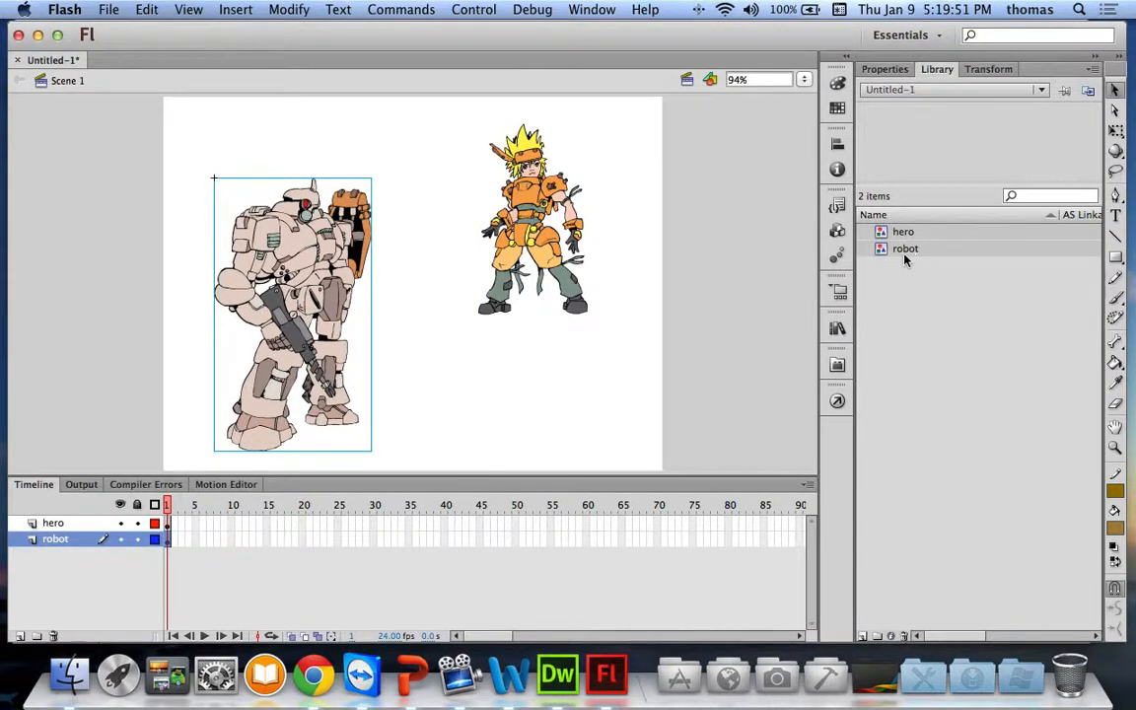
right_click(278, 241)
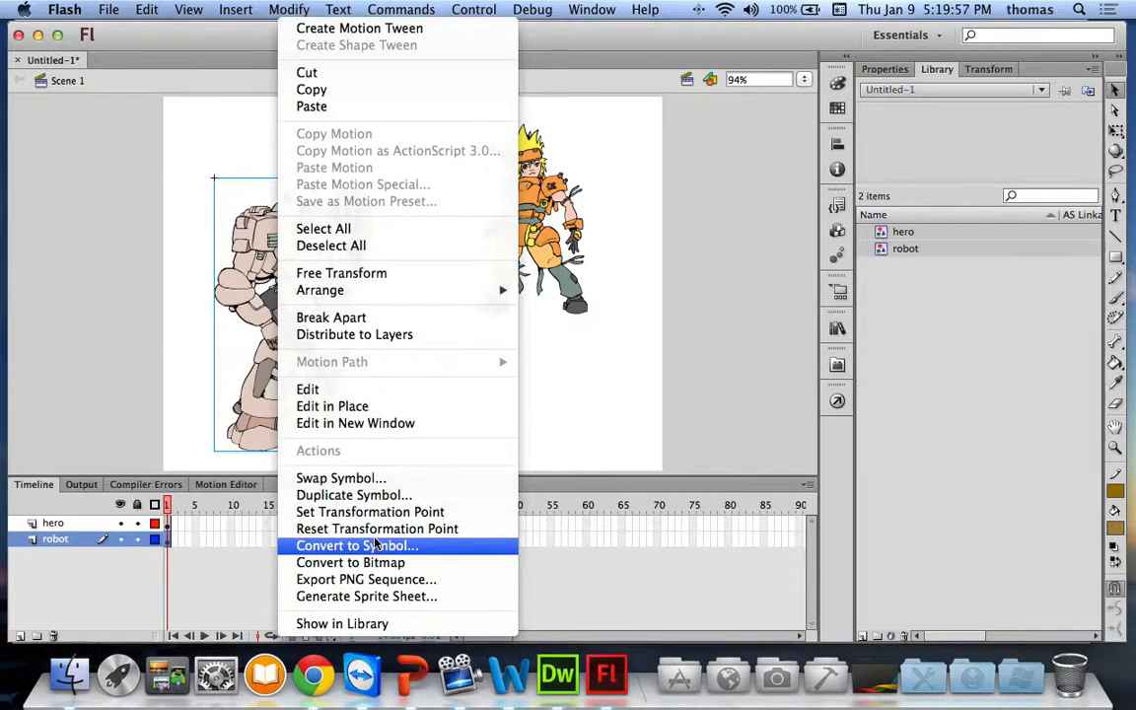
left_click(701, 404)
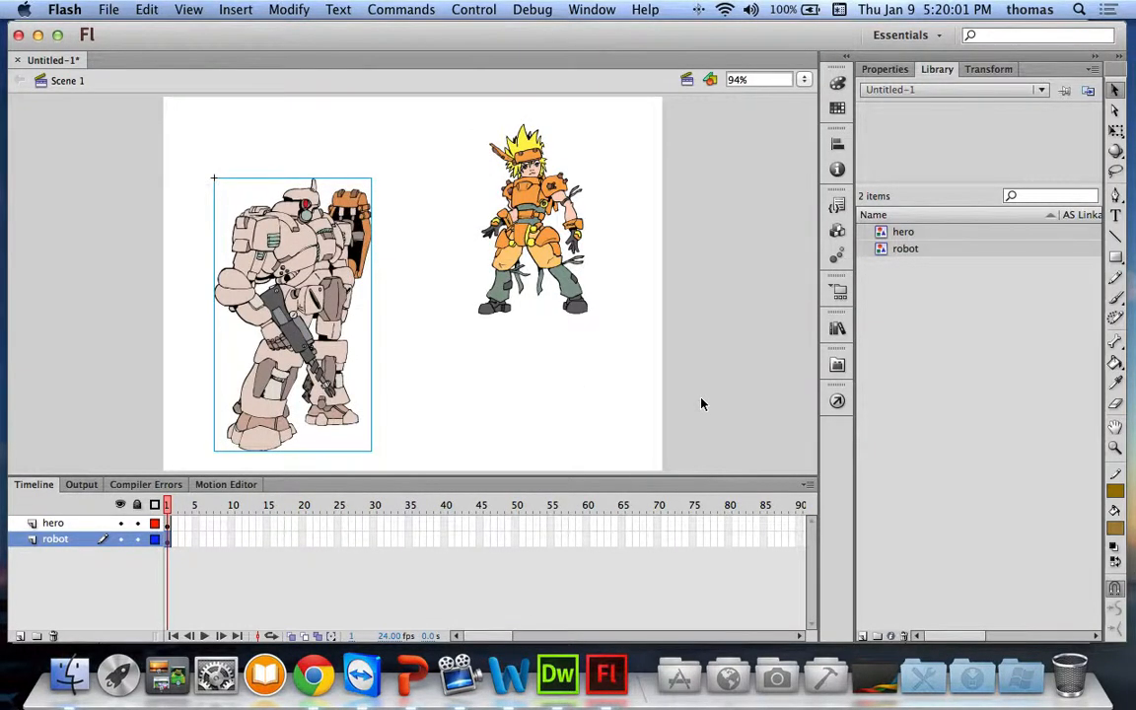
Undo the graphic symbol conversions of both the robot and the hero characters.
key("super+z")
key("super+z")
key("super+z")
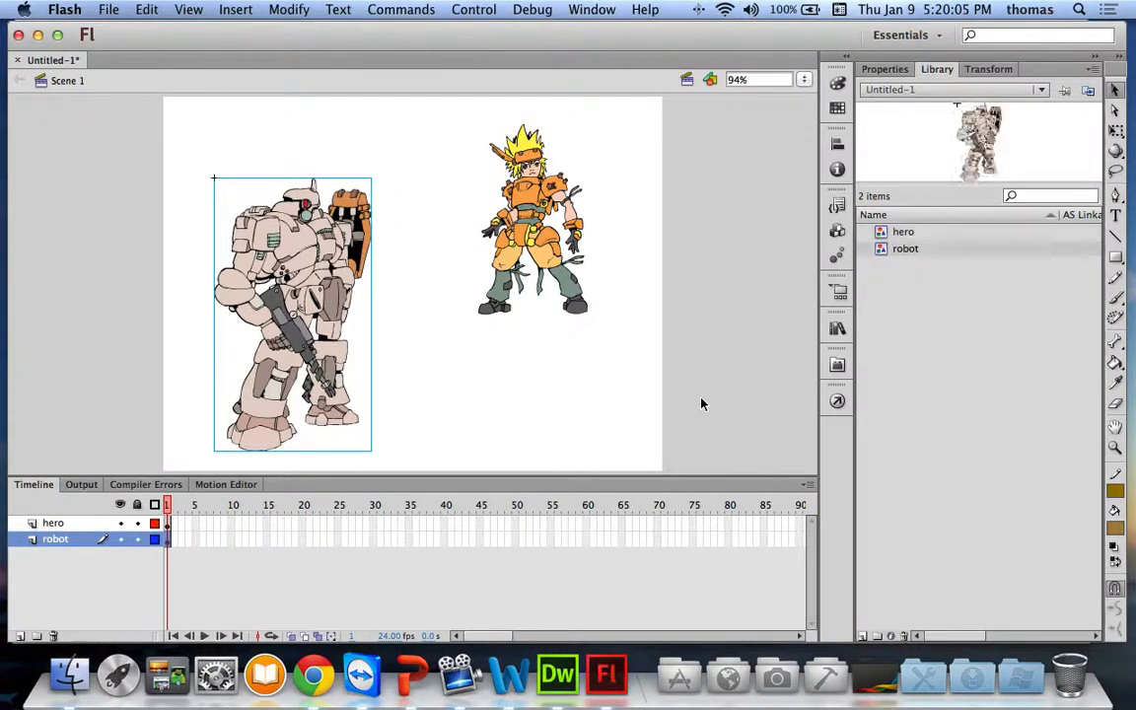
key("super+z")
key("super+z")
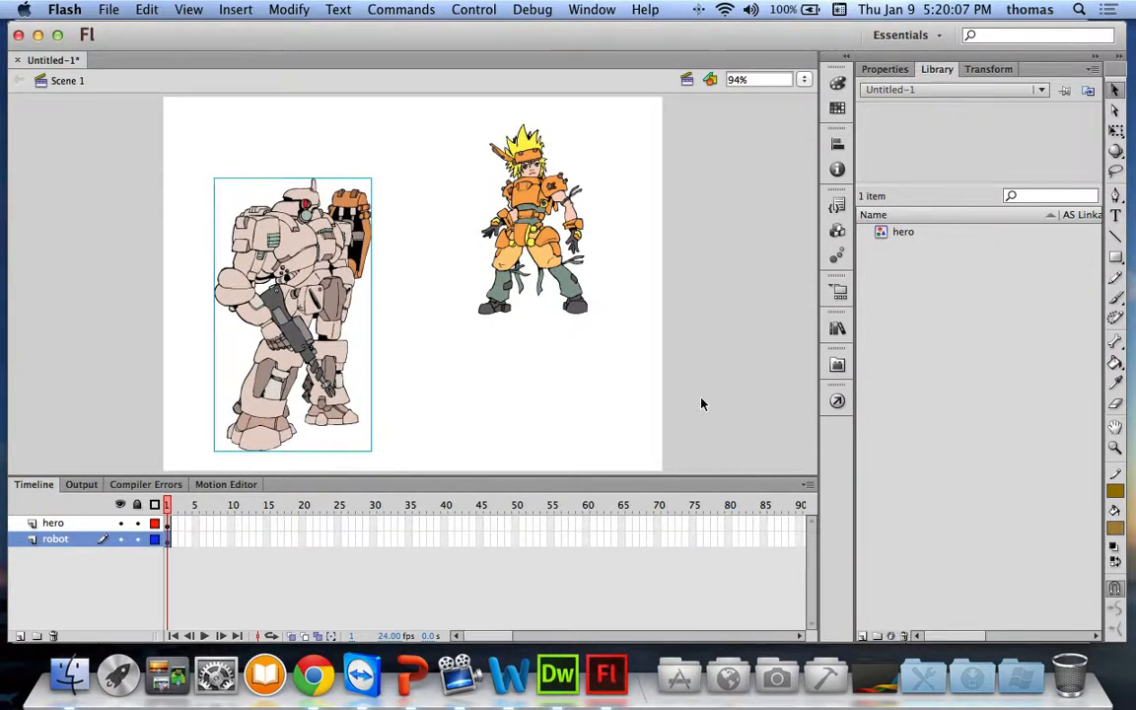
key("super+z")
key("super+z")
key("super+z")
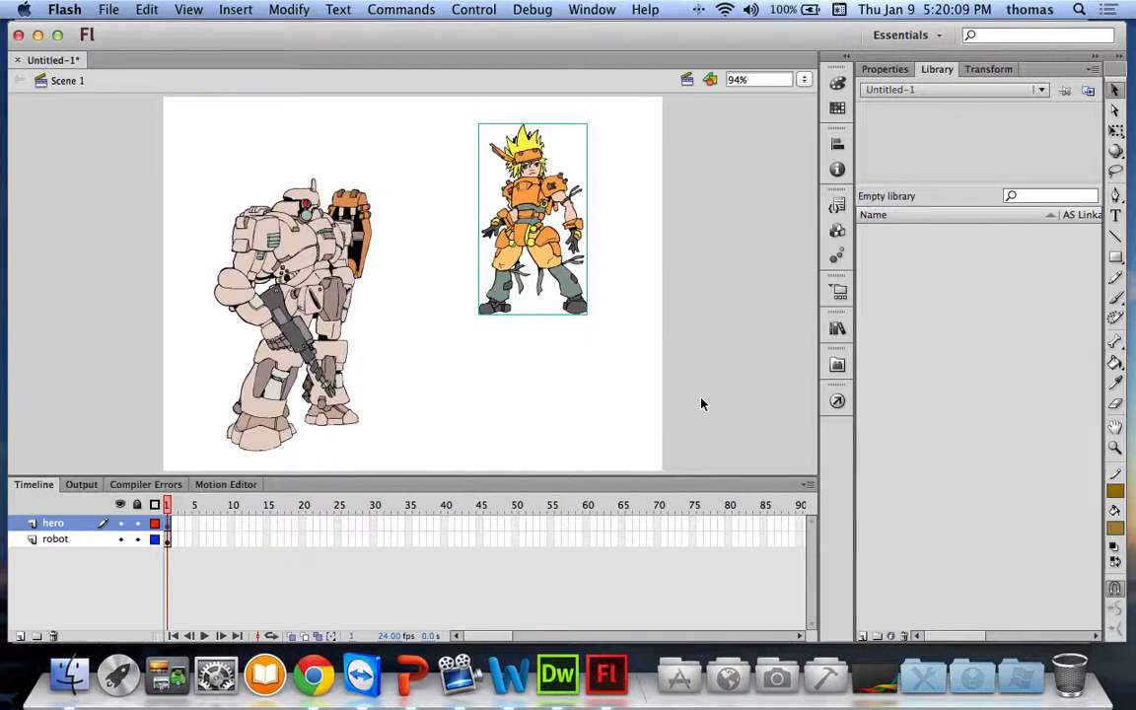
Convert the hero character on the stage to a movie clip symbol named hero.
left_click(296, 257)
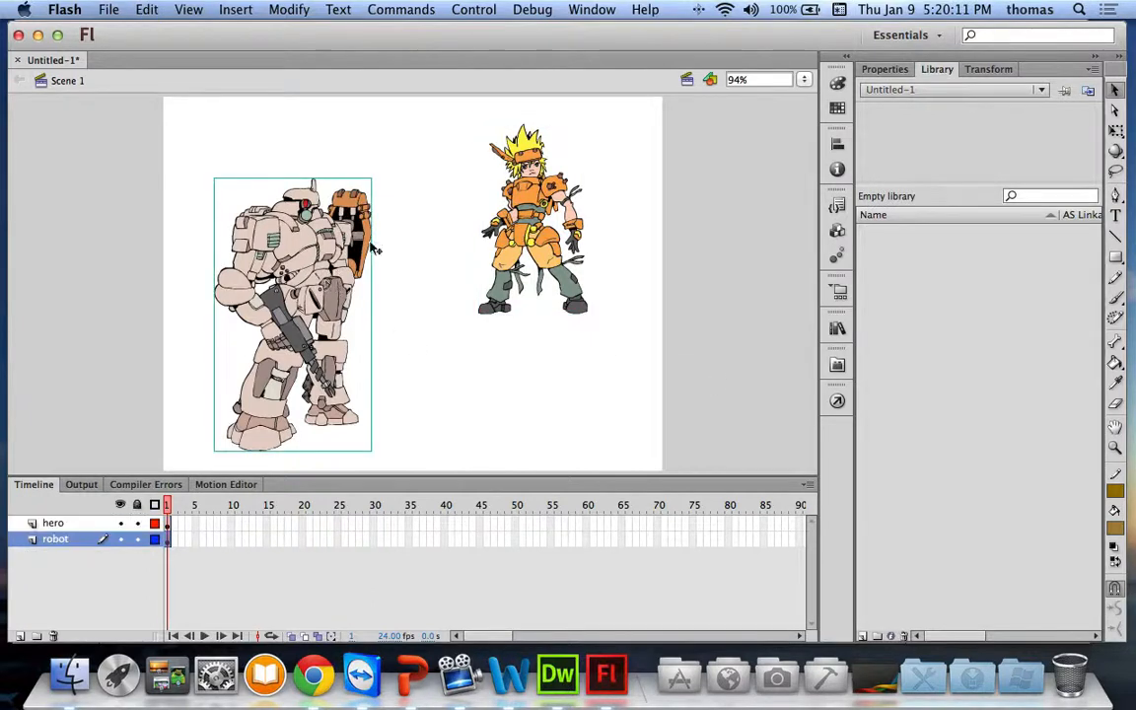
left_click(489, 168)
right_click(526, 168)
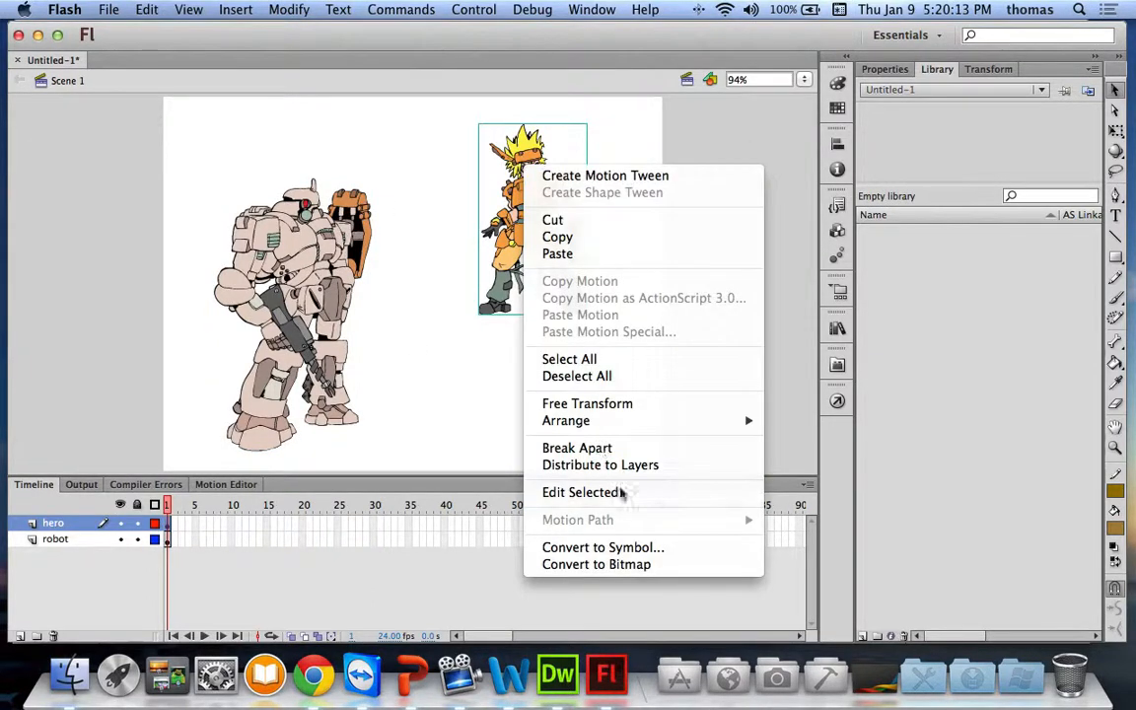
left_click(620, 549)
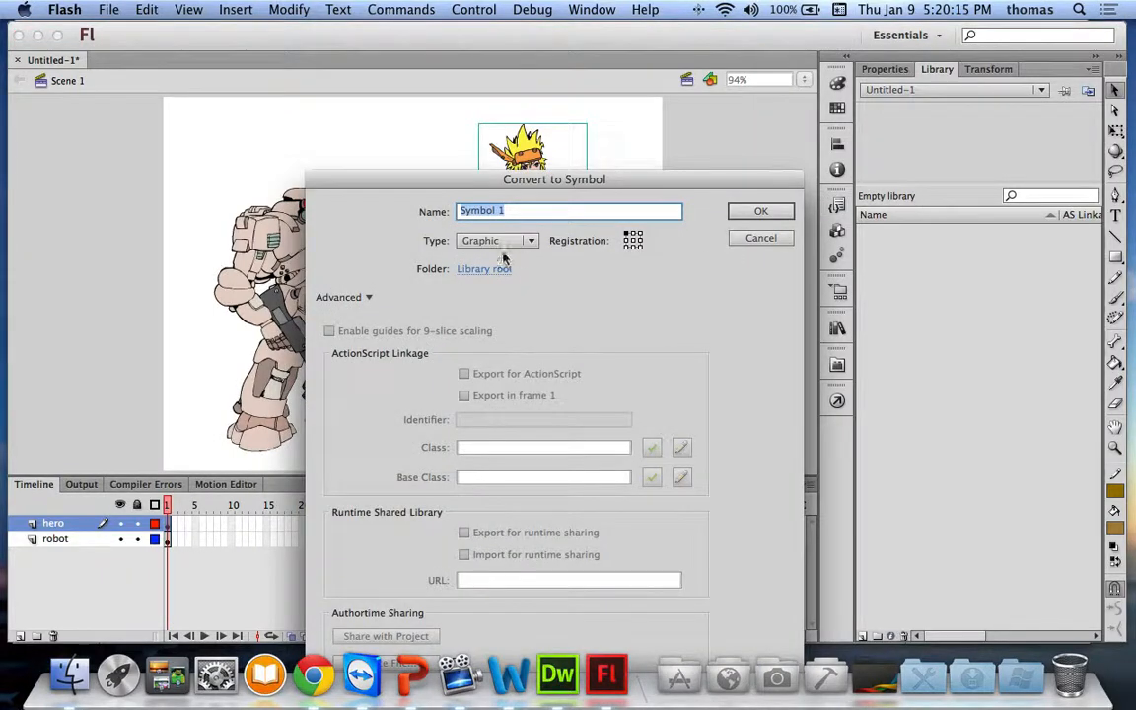
type("hero")
left_click(531, 240)
left_click(501, 259)
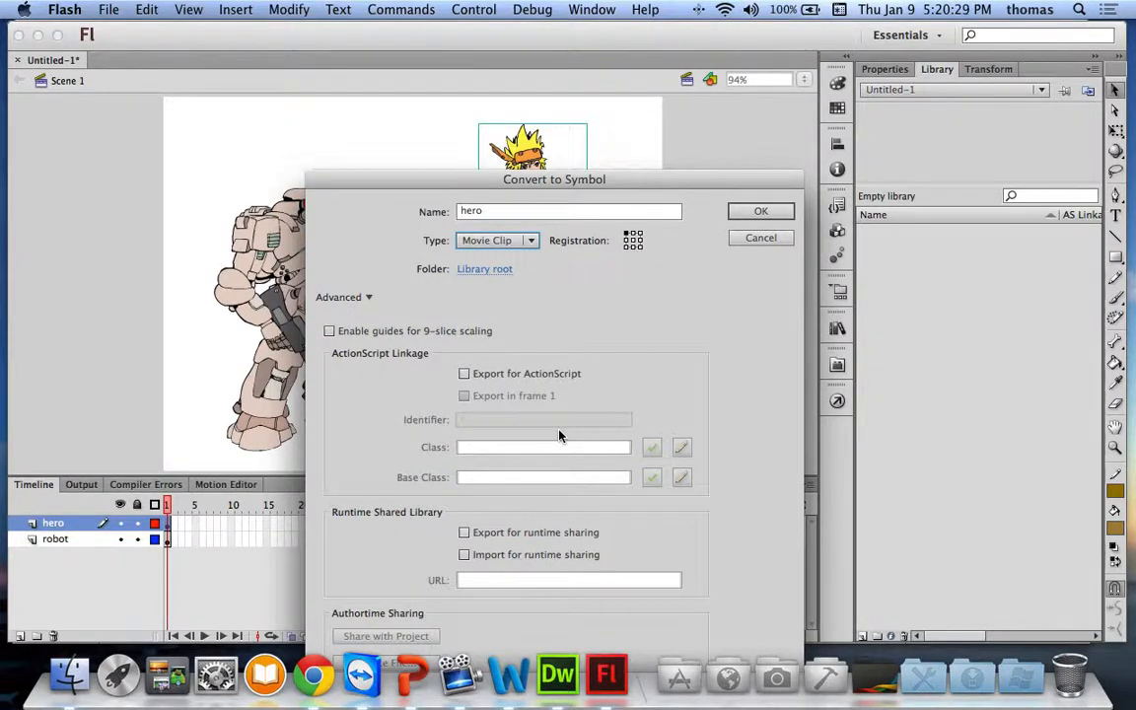
left_click(465, 375)
left_click(760, 211)
Convert the robot character on the stage to a movie clip symbol named robot.
left_click(300, 237)
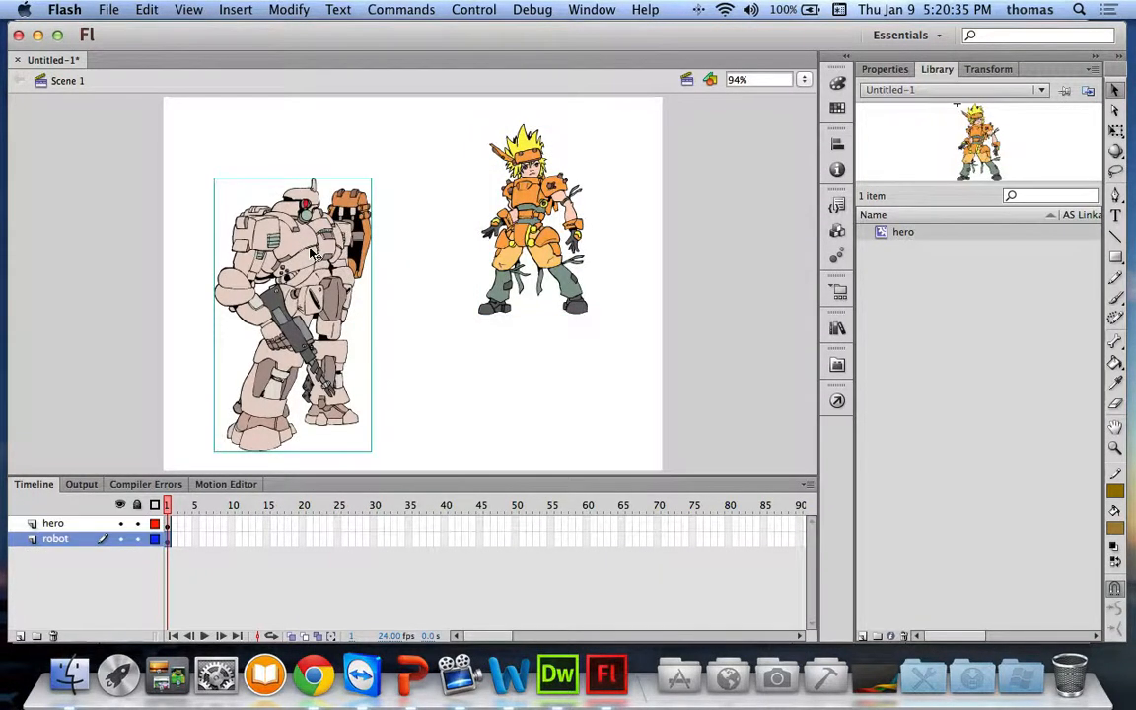
right_click(312, 214)
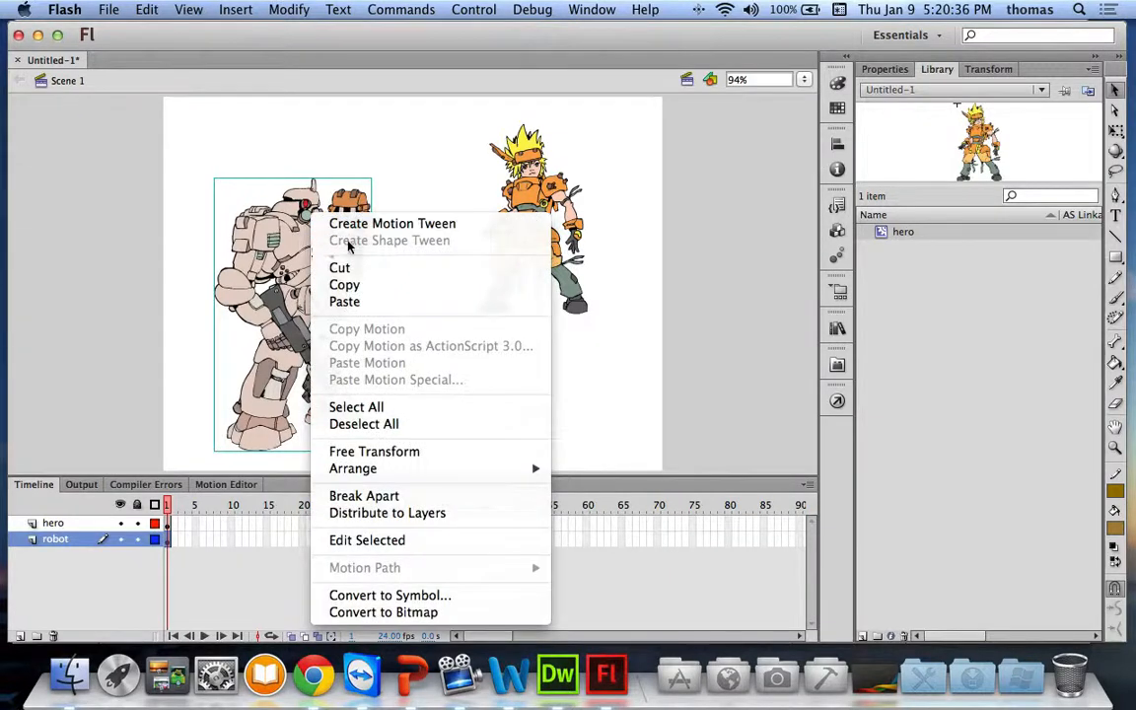
left_click(389, 596)
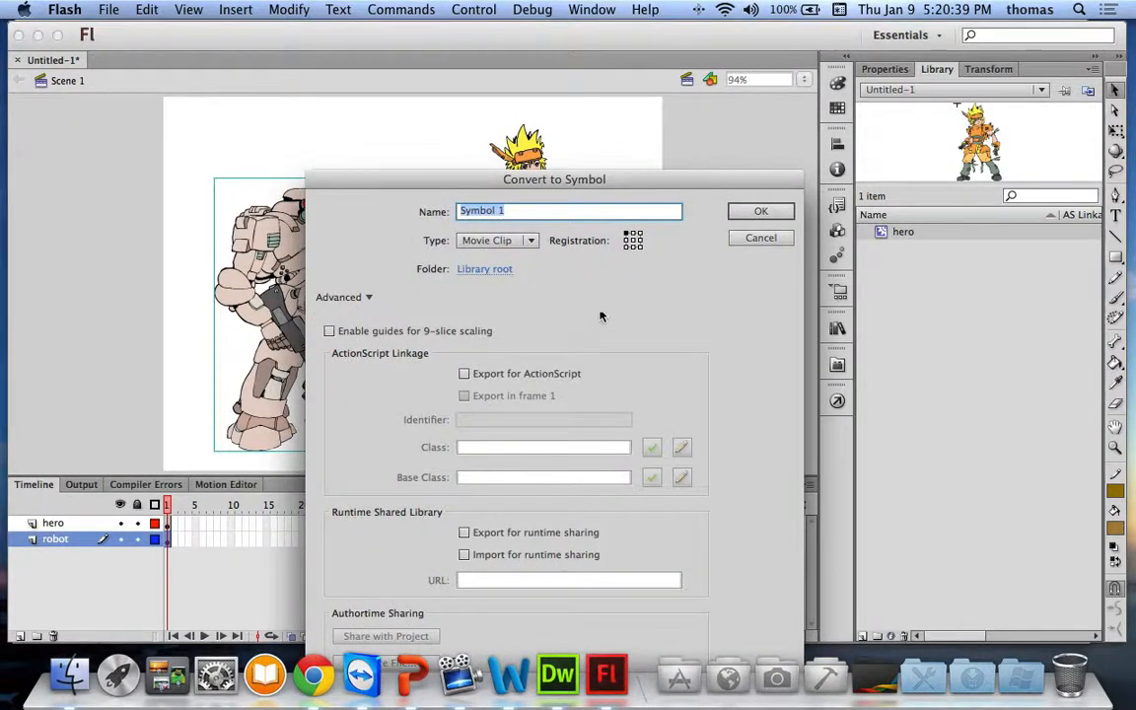
type("robot")
key("Return")
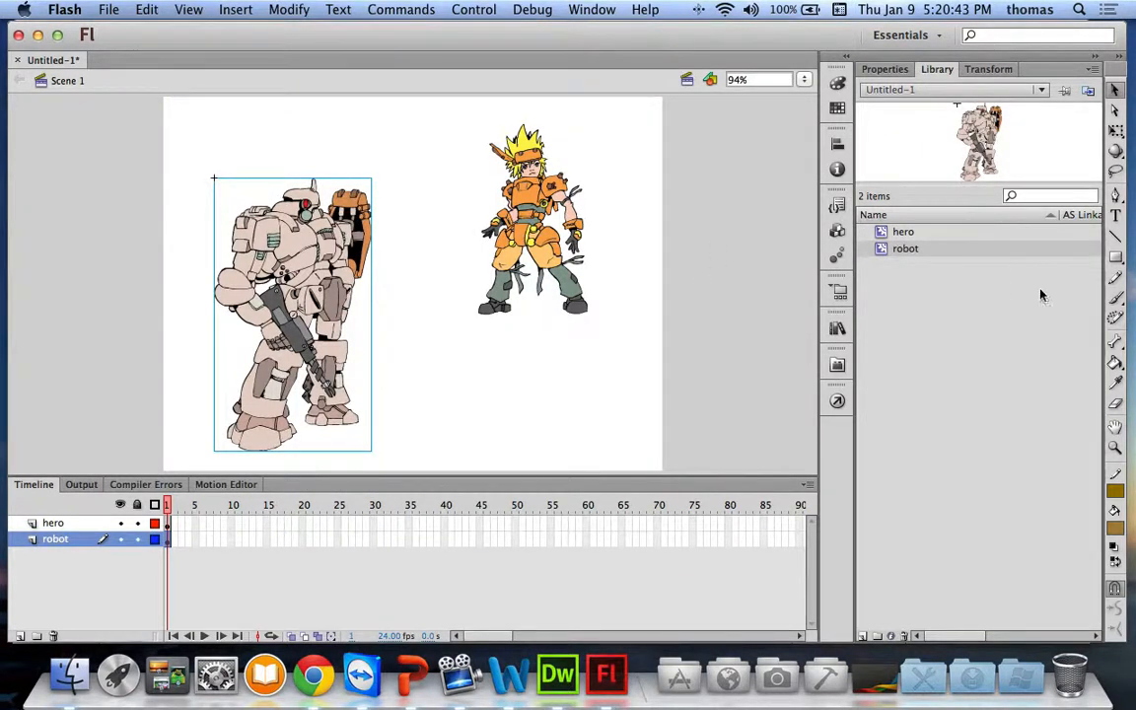
left_click(1026, 289)
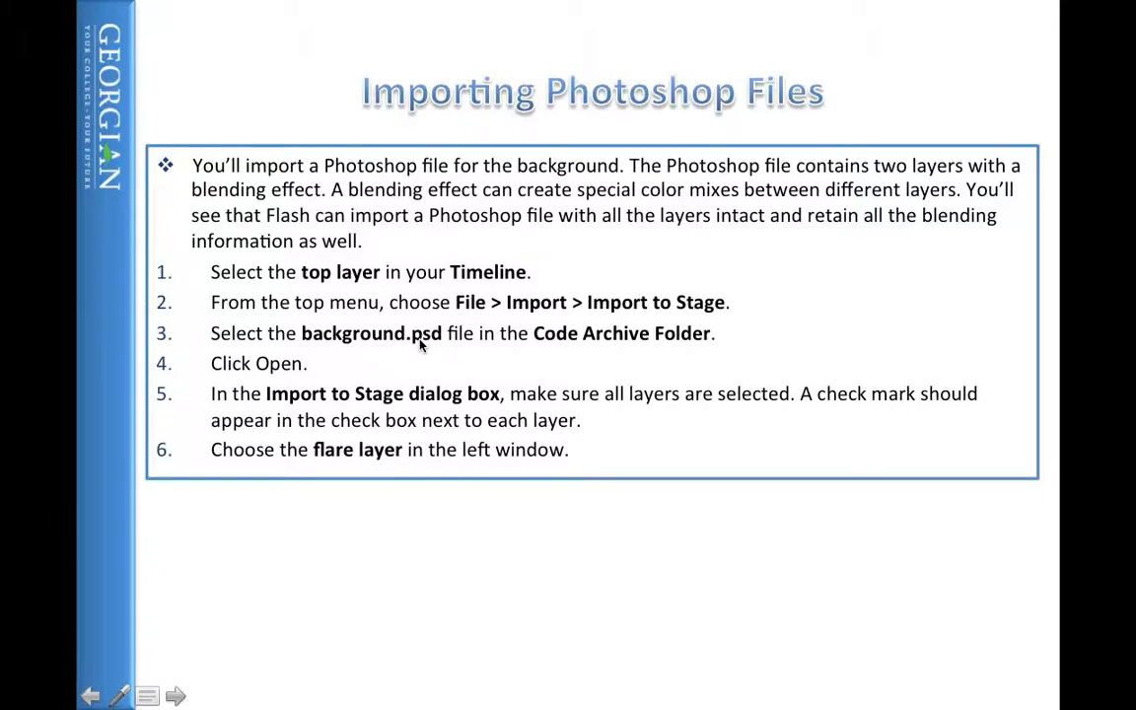
Leave the slide show for Flash and insert a new layer above the hero layer.
key("Escape")
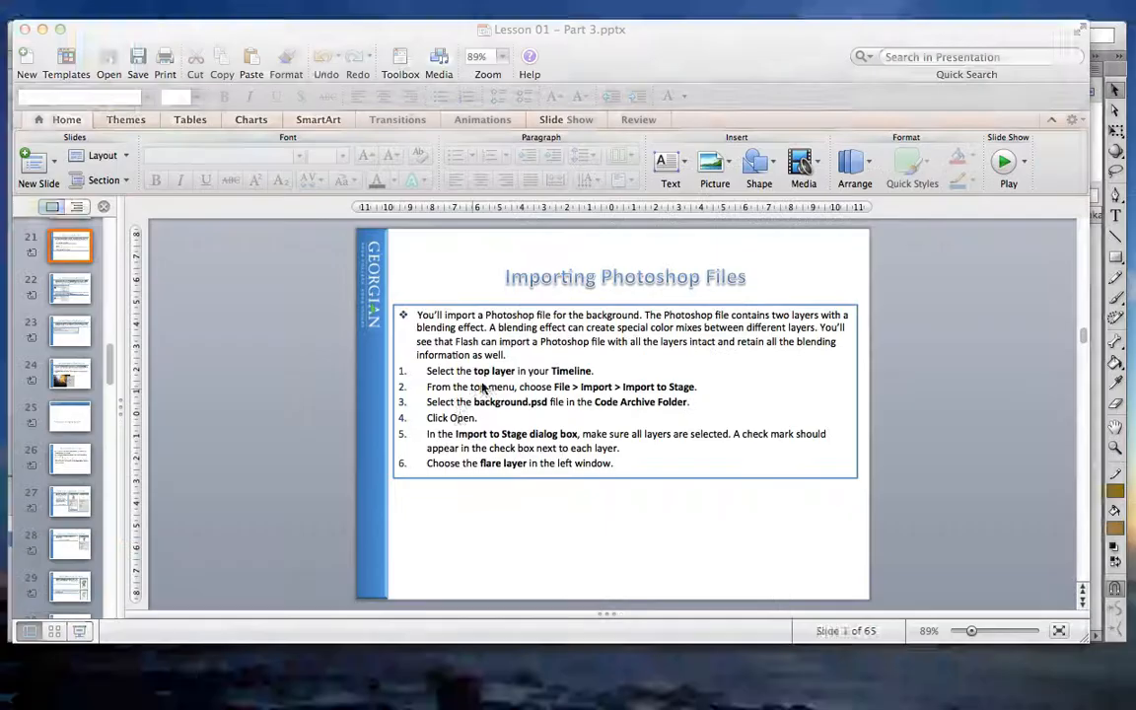
key("super+Tab")
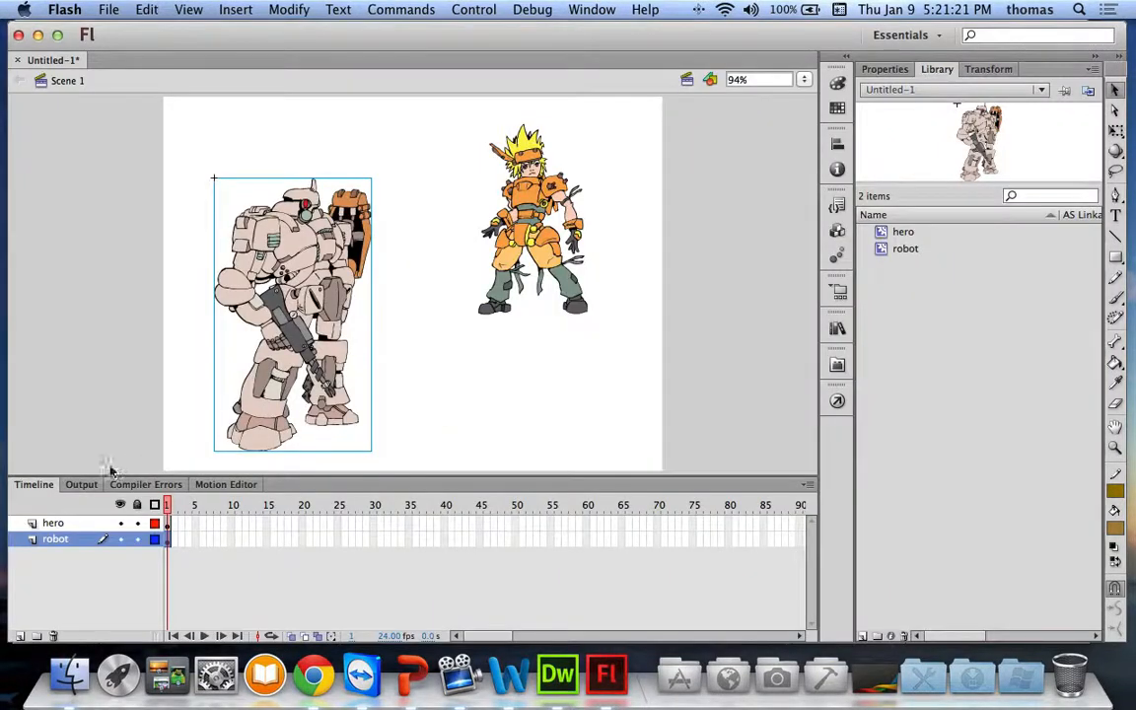
left_click(53, 525)
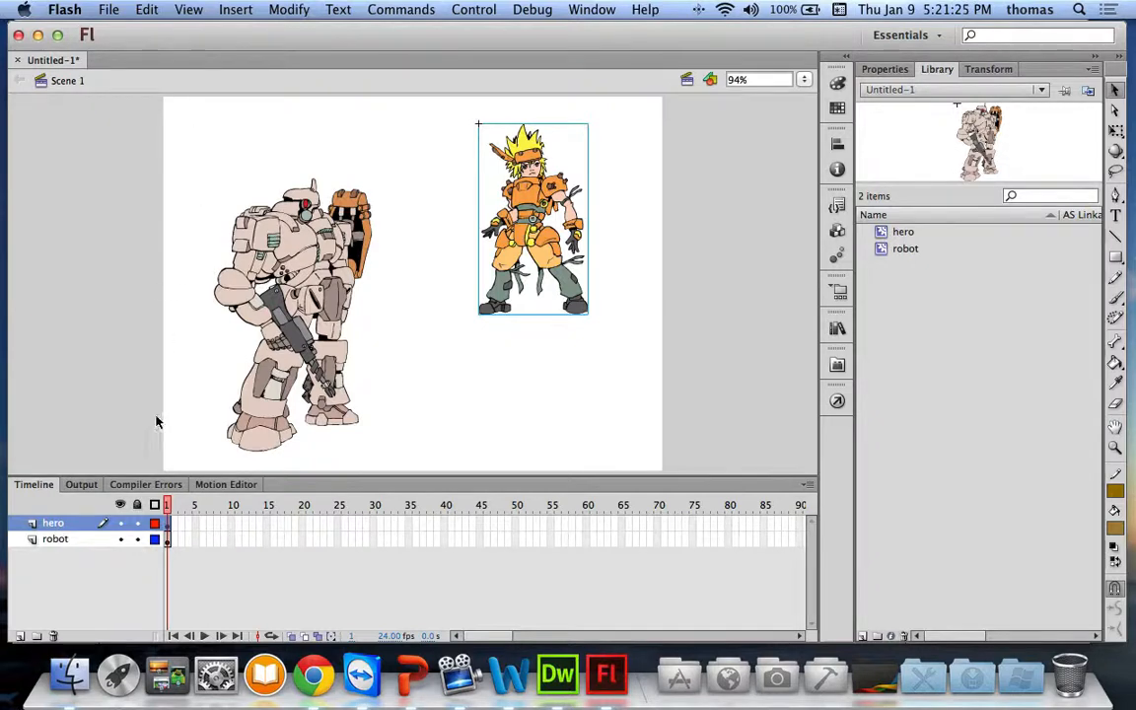
right_click(48, 524)
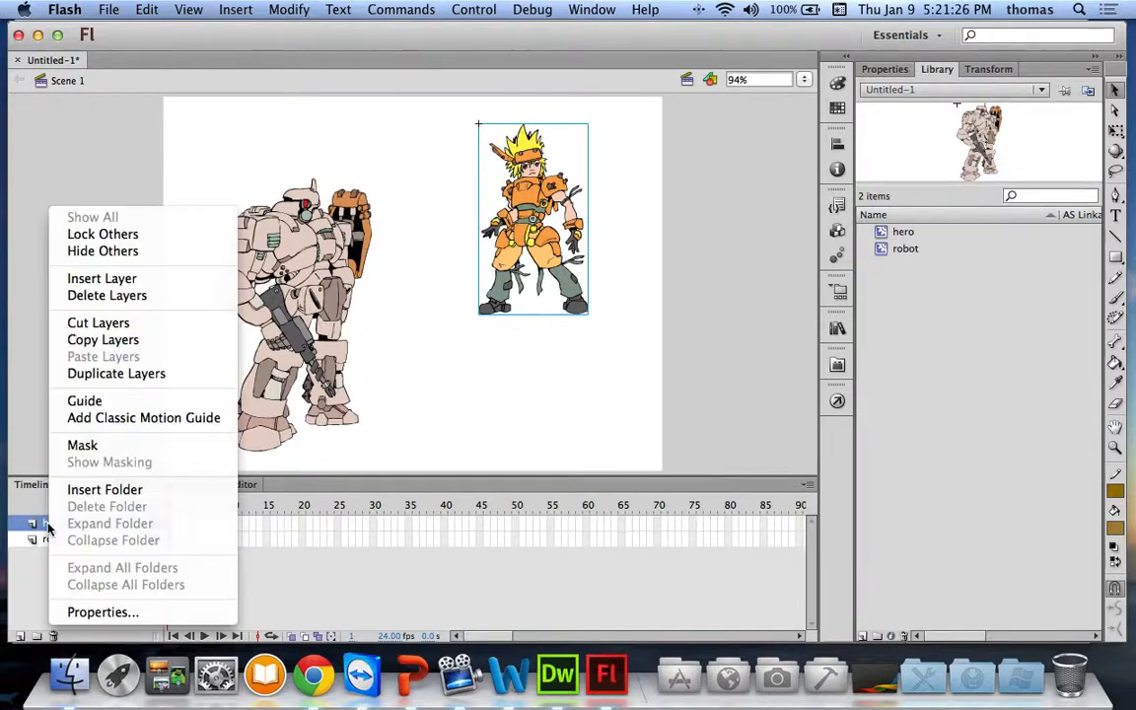
left_click(102, 281)
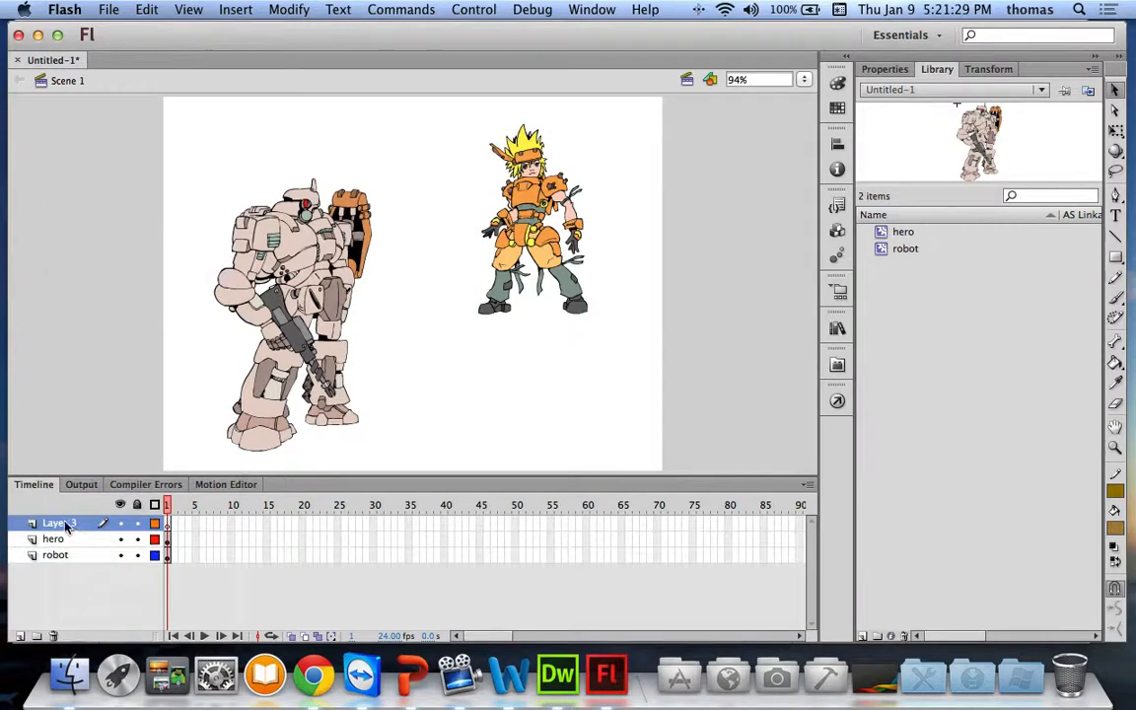
Import only the flare layer of background.psd to the stage and move it below the robot layer.
left_click(109, 10)
mouse_move(146, 256)
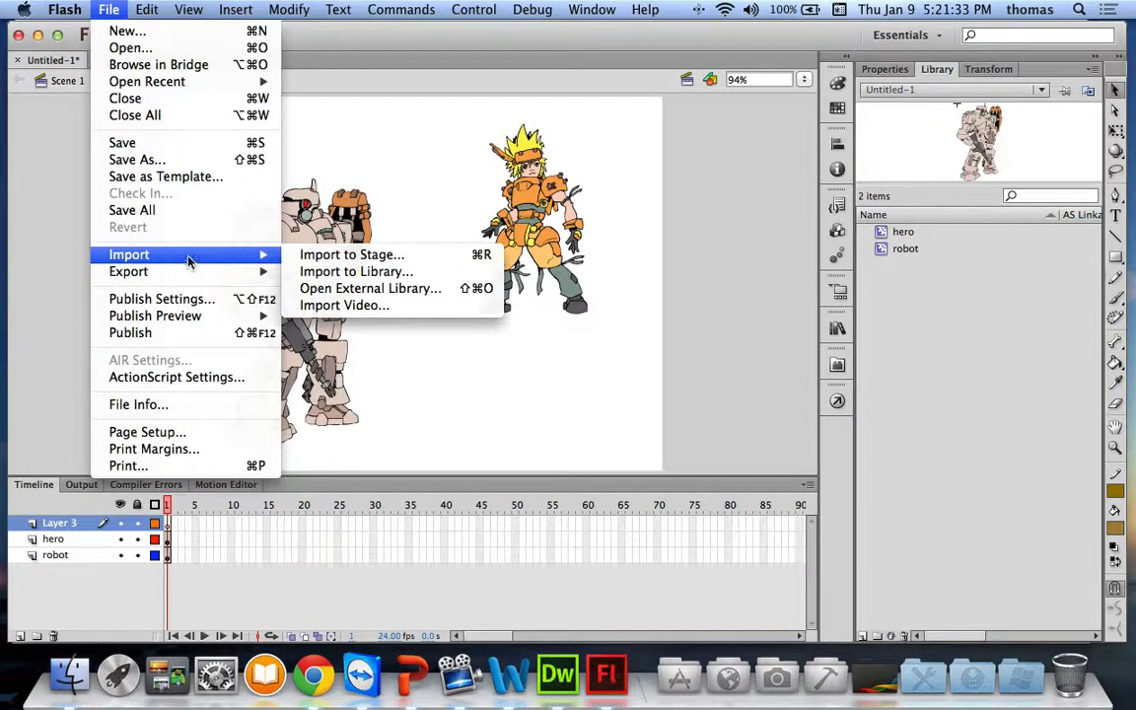
left_click(335, 255)
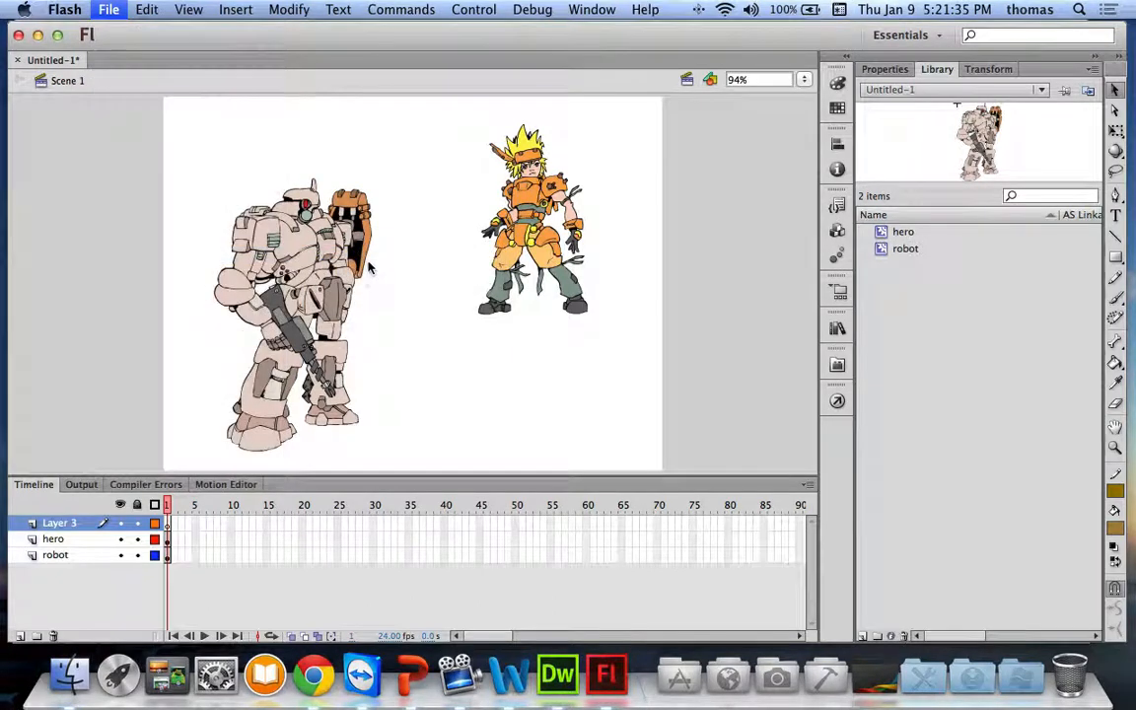
scroll(533, 273, "down", 2)
scroll(533, 273, "down", 4)
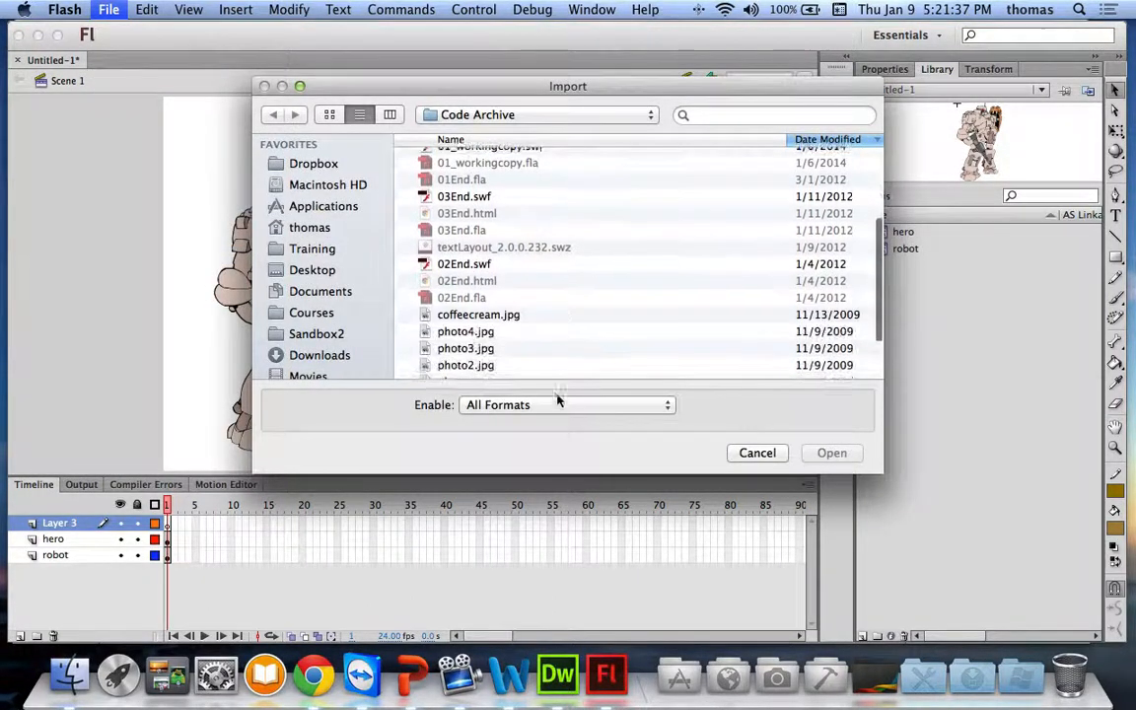
left_click(501, 370)
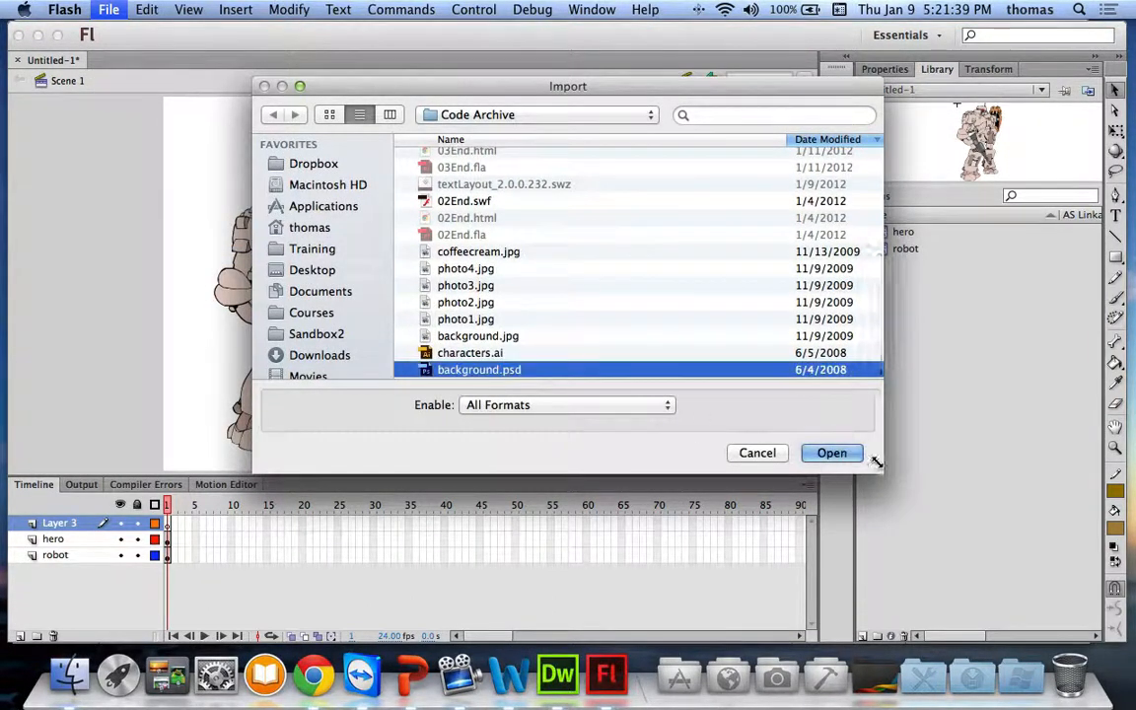
left_click(832, 453)
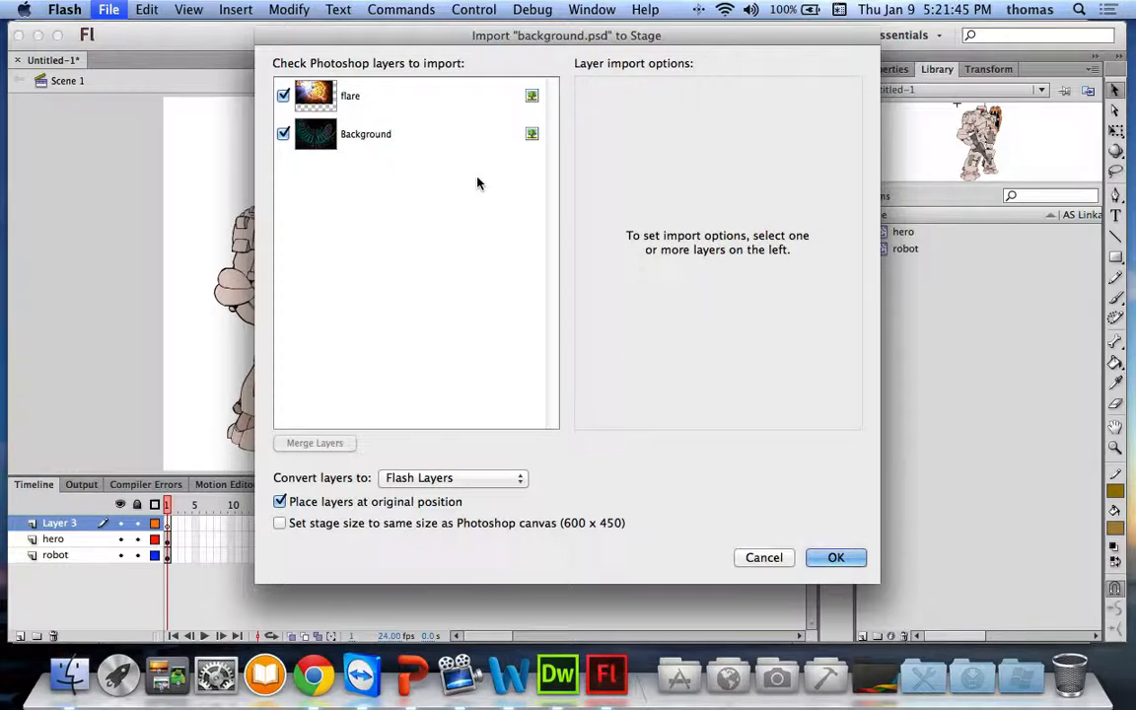
left_click(281, 140)
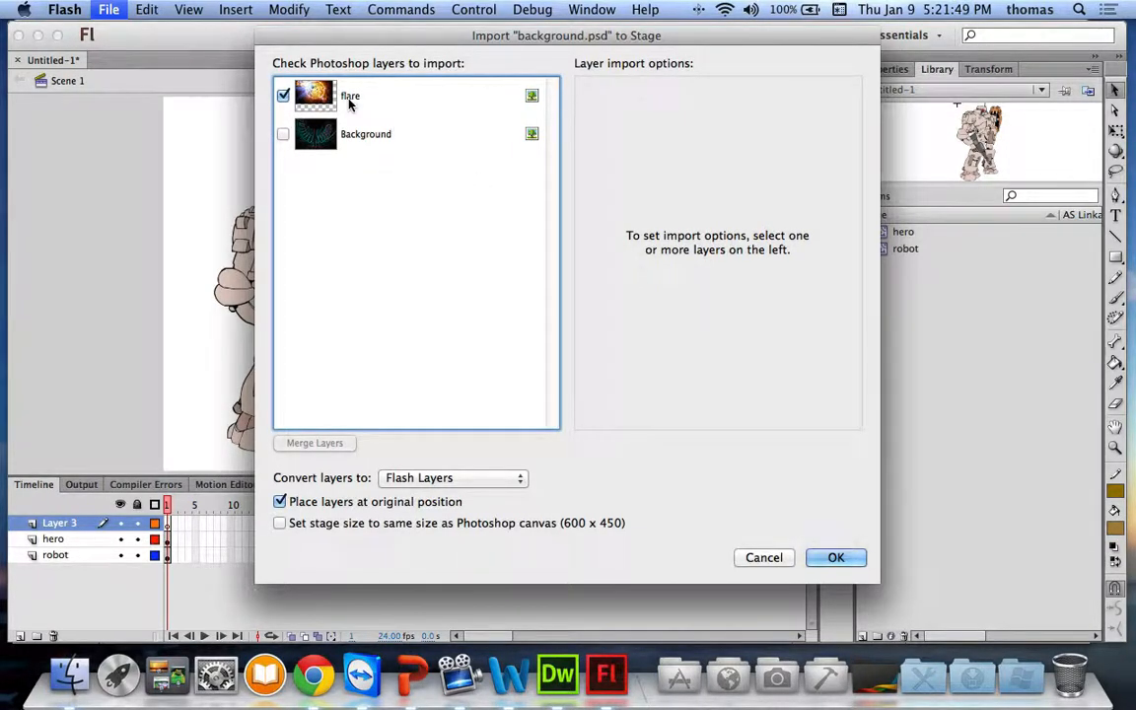
left_click(836, 559)
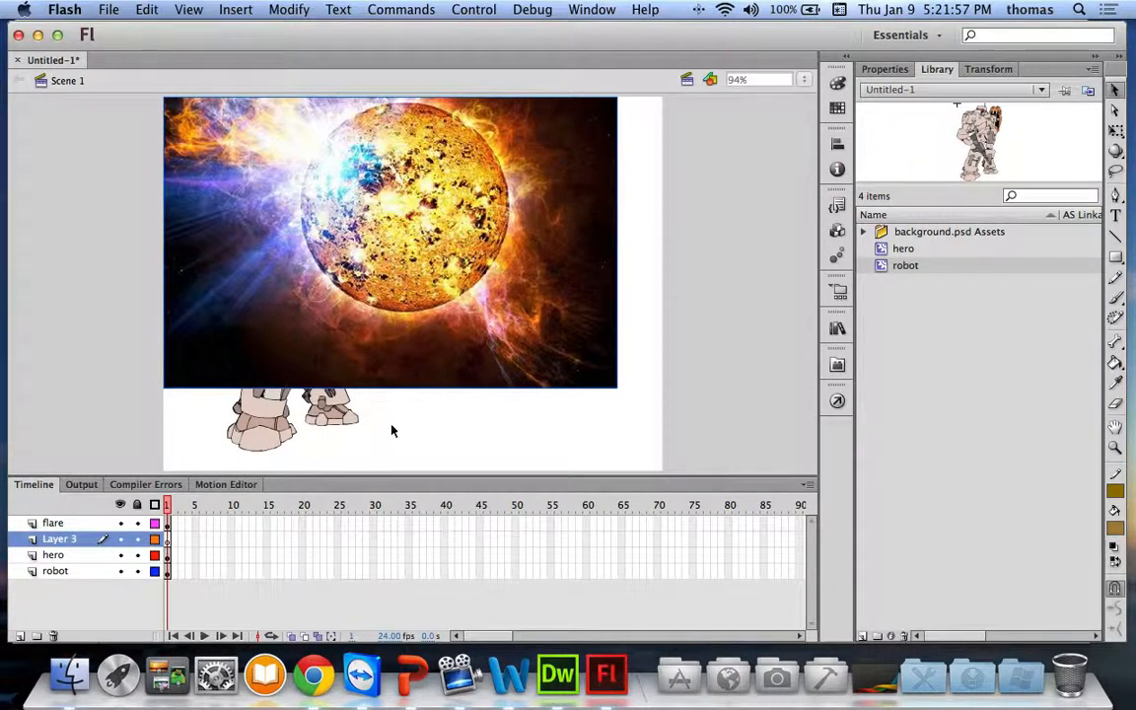
left_click_drag(52, 530, 57, 580)
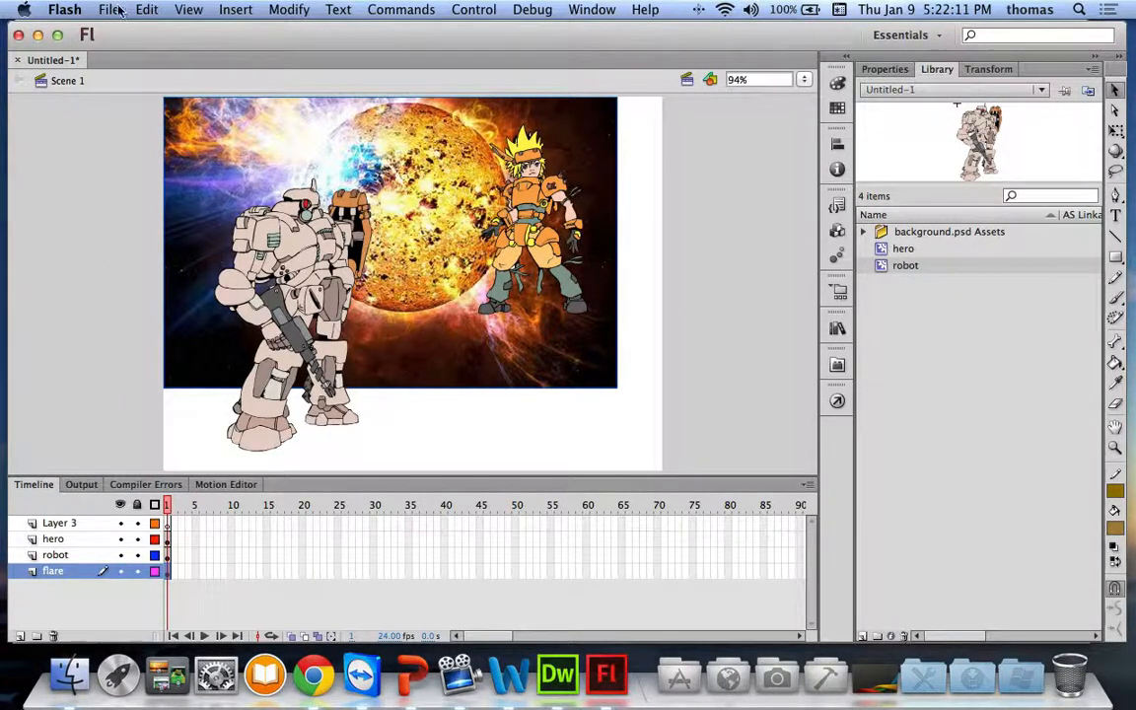
With Layer 3 active, import only the Background layer of background.psd to the stage.
left_click(52, 526)
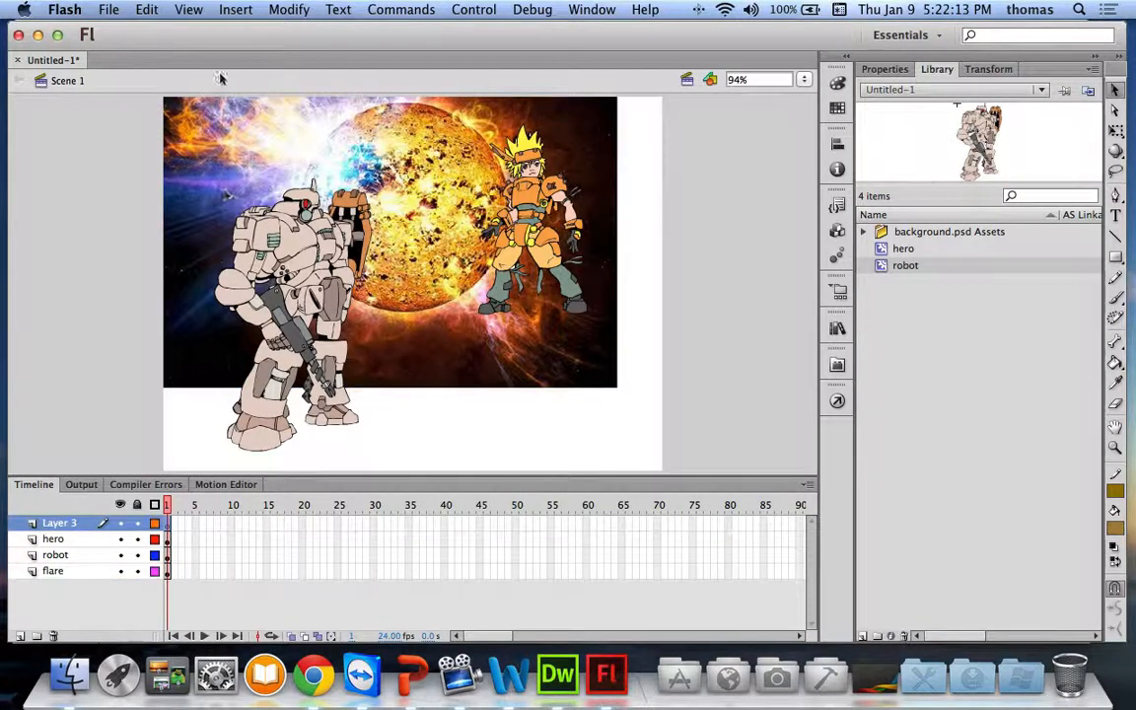
left_click(109, 10)
mouse_move(155, 256)
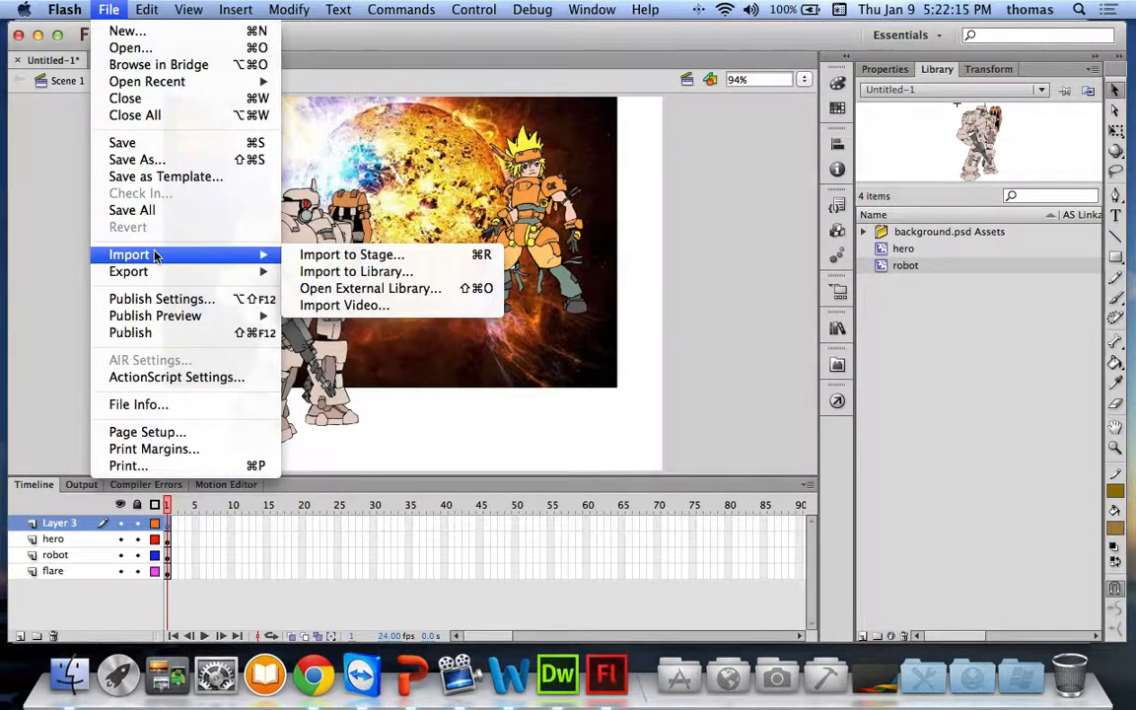
left_click(345, 258)
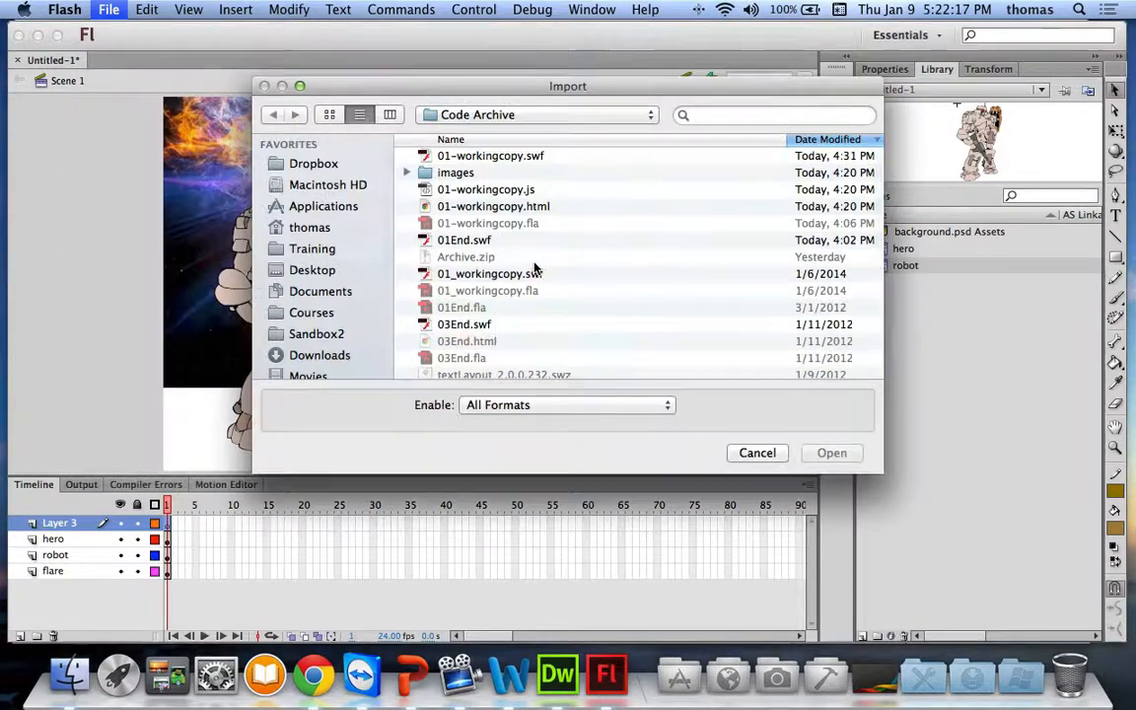
scroll(550, 350, "down", 5)
left_click(486, 371)
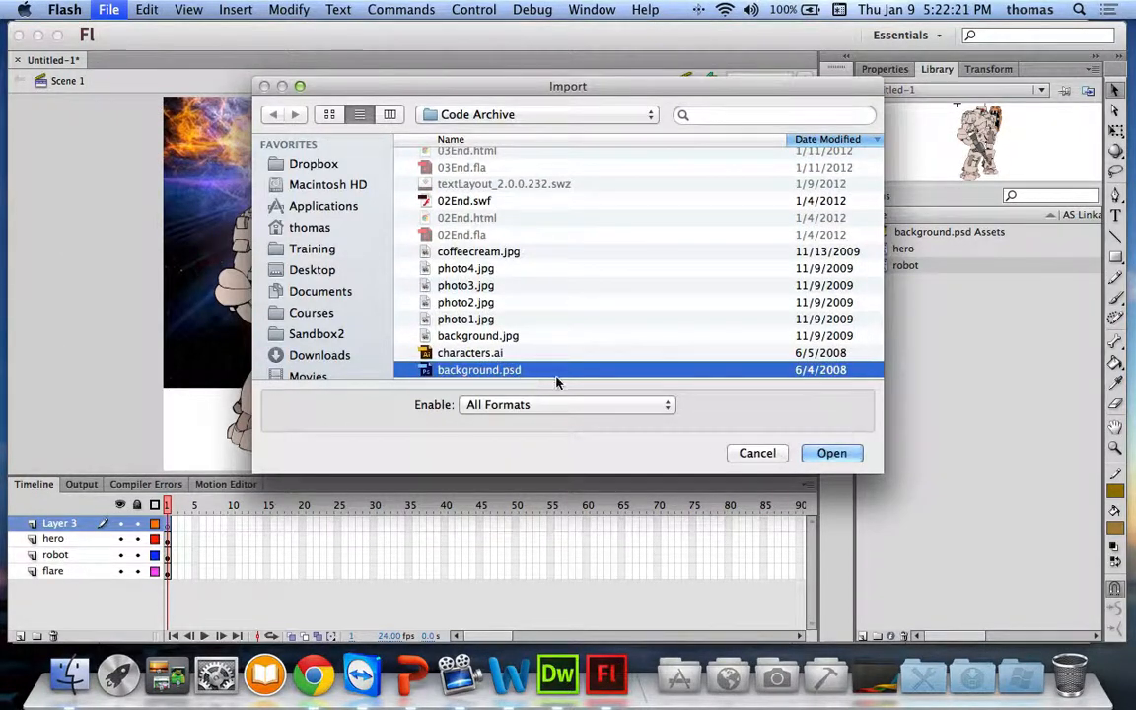
left_click(837, 455)
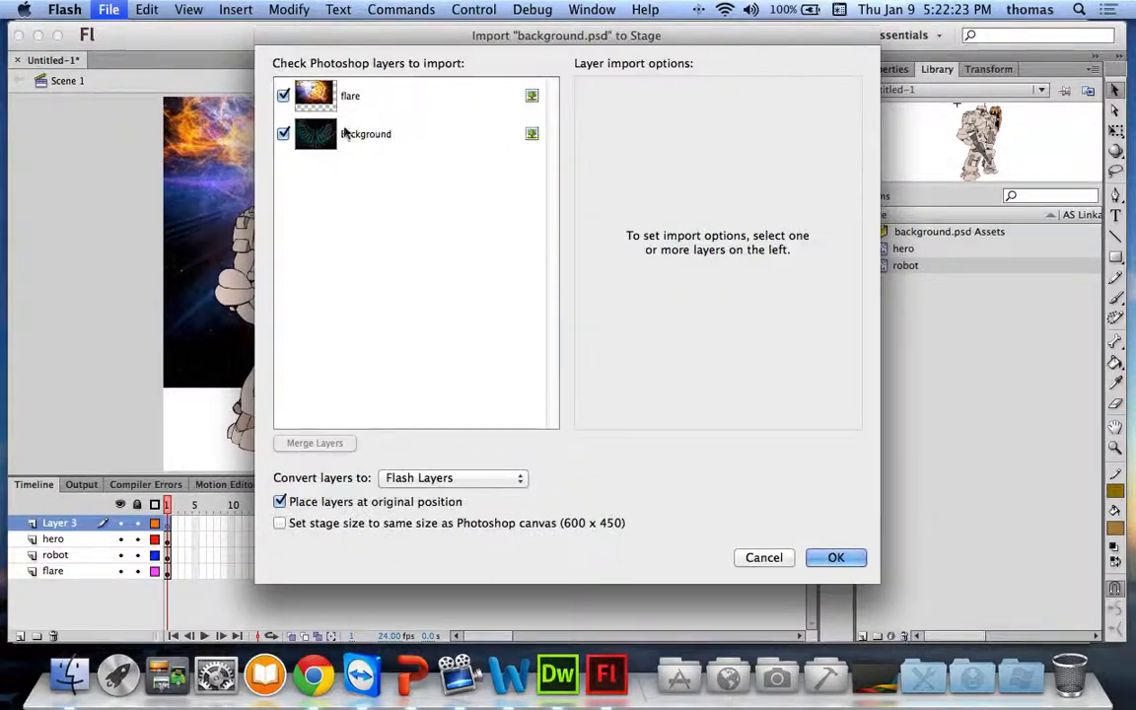
left_click(284, 95)
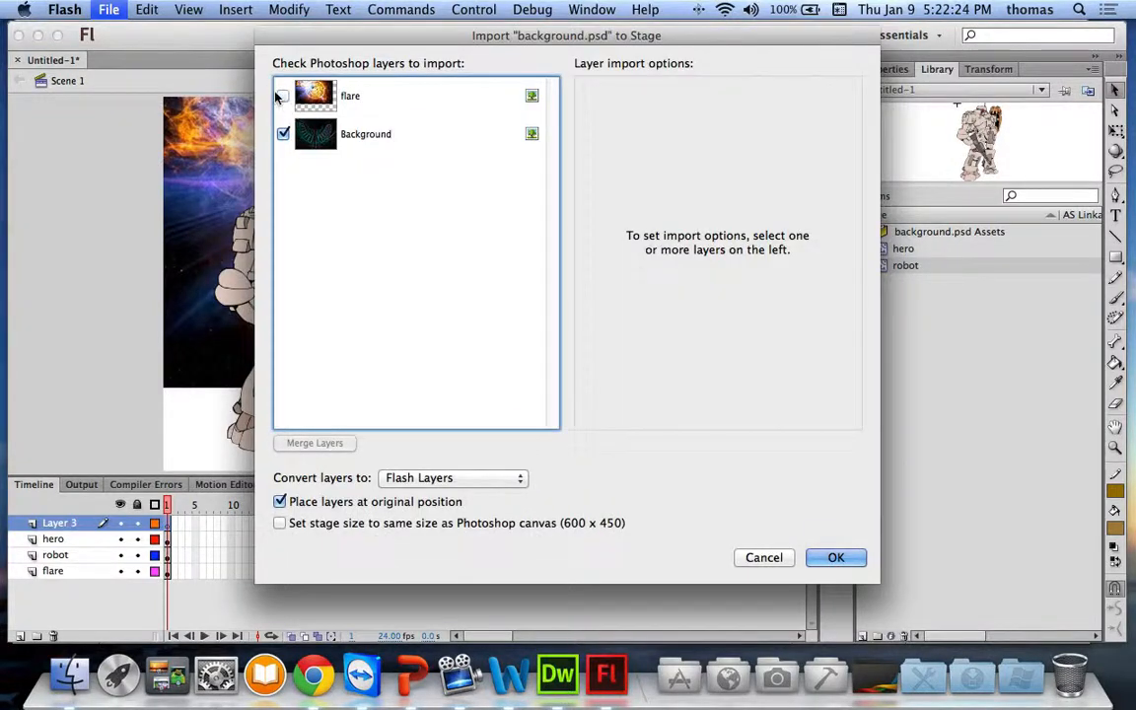
left_click(837, 557)
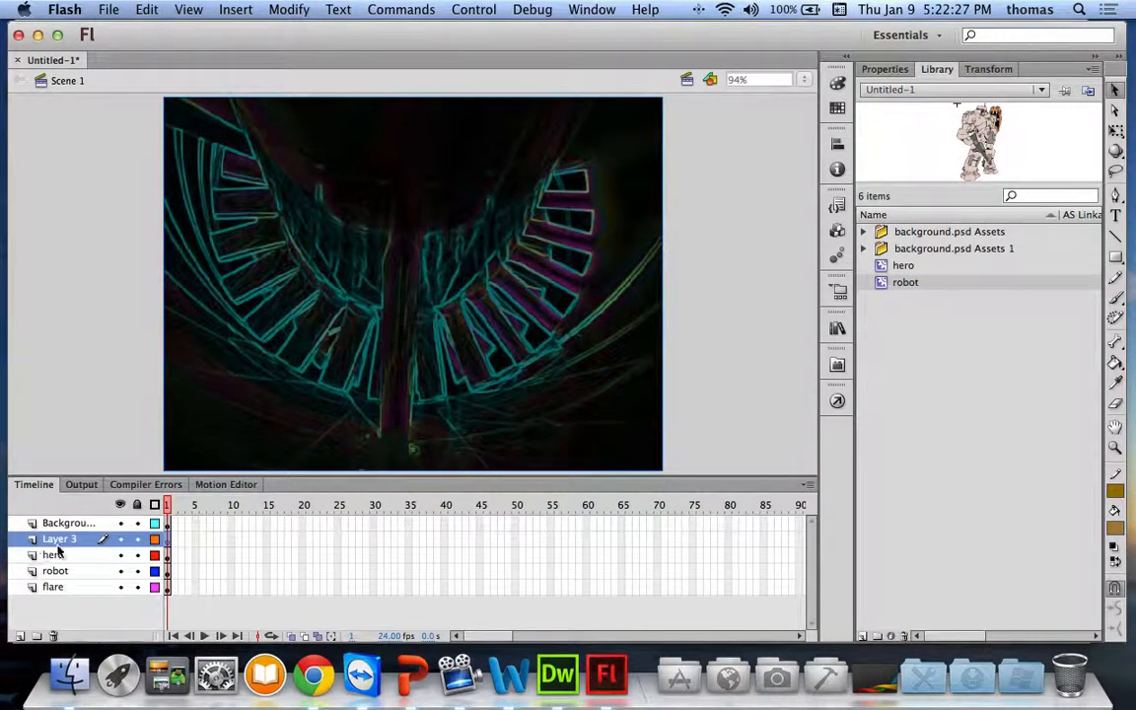
Move the Background layer beneath the flare layer and delete the empty Layer 3.
left_click_drag(63, 523, 62, 604)
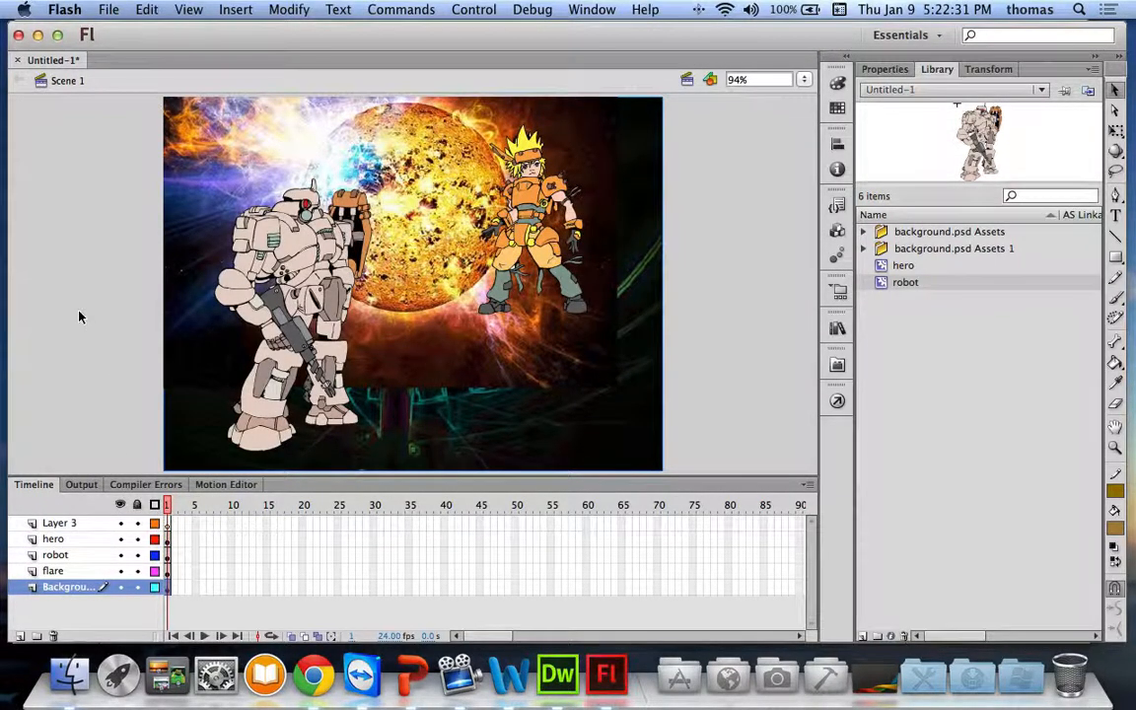
left_click(50, 523)
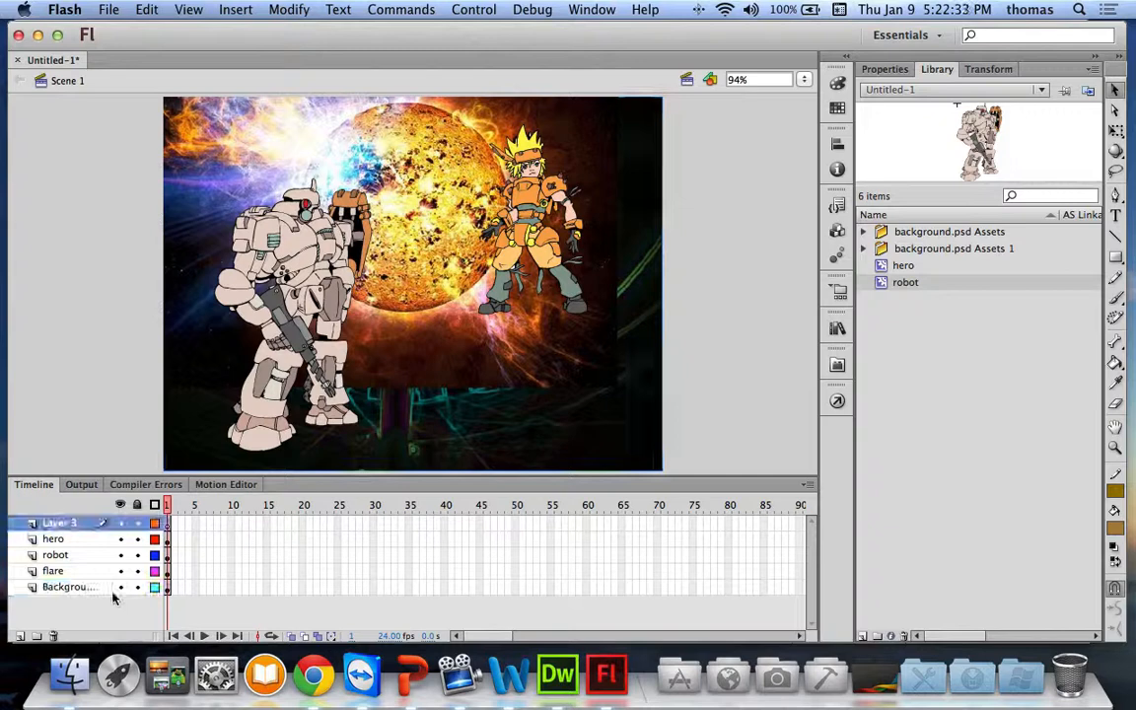
left_click(53, 635)
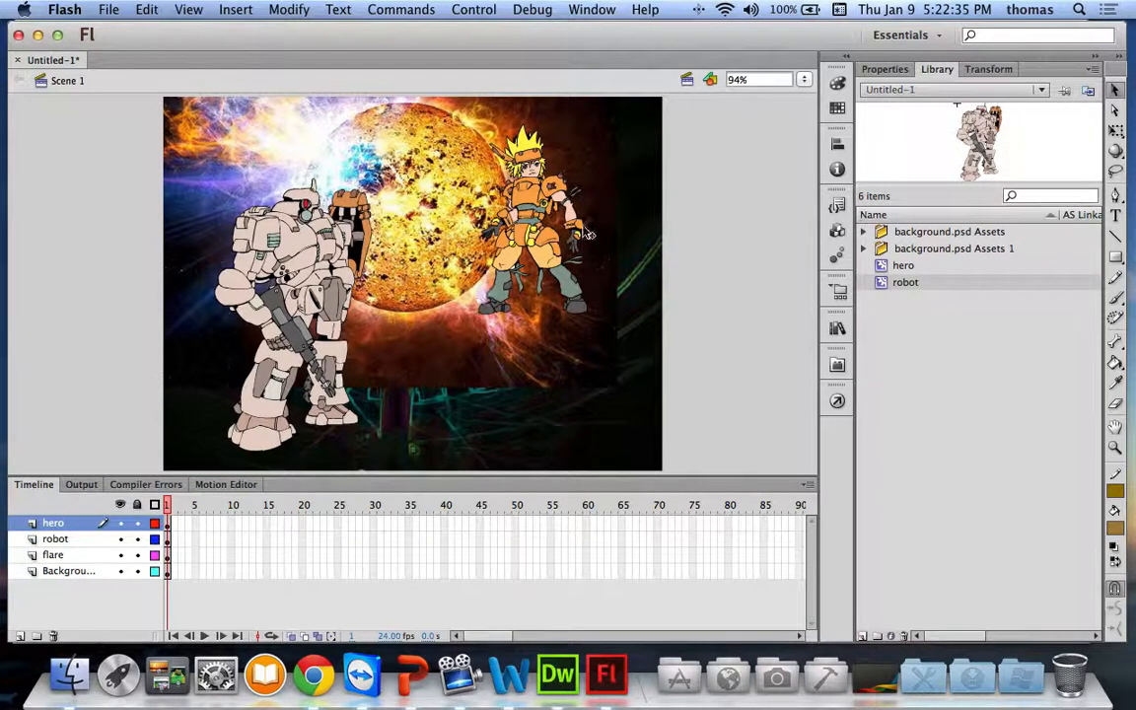
Move the hero down beside the robot's feet and shift the robot slightly toward the stage's left edge.
left_click(487, 195)
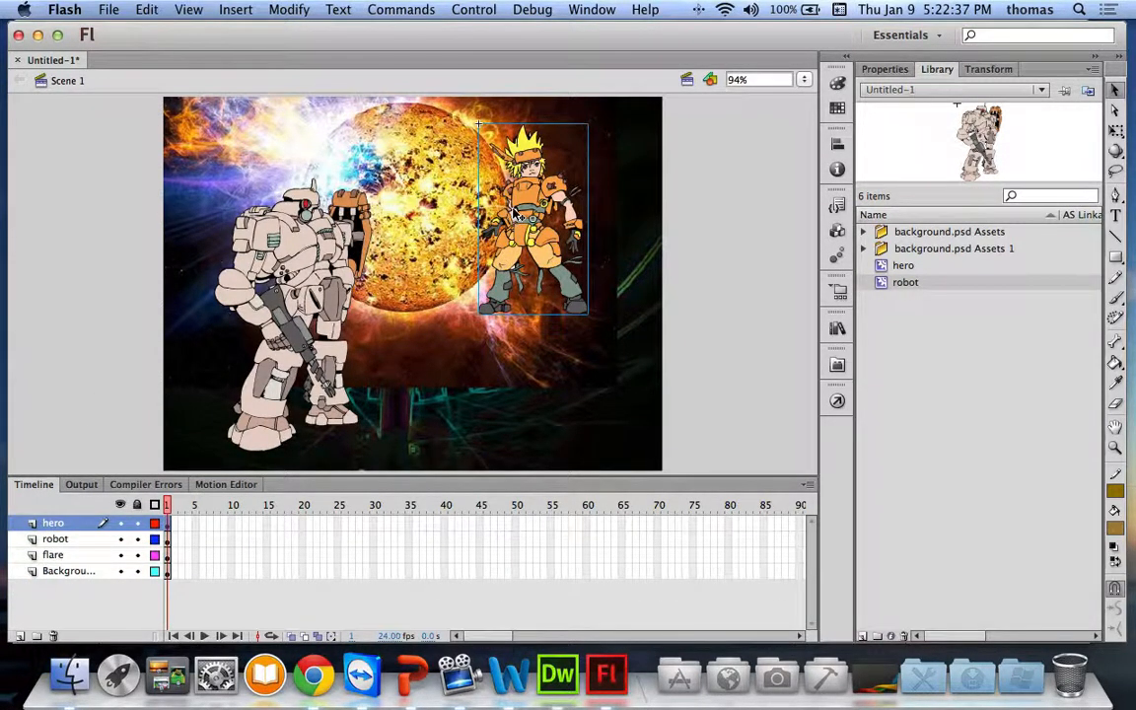
left_click_drag(512, 215, 458, 338)
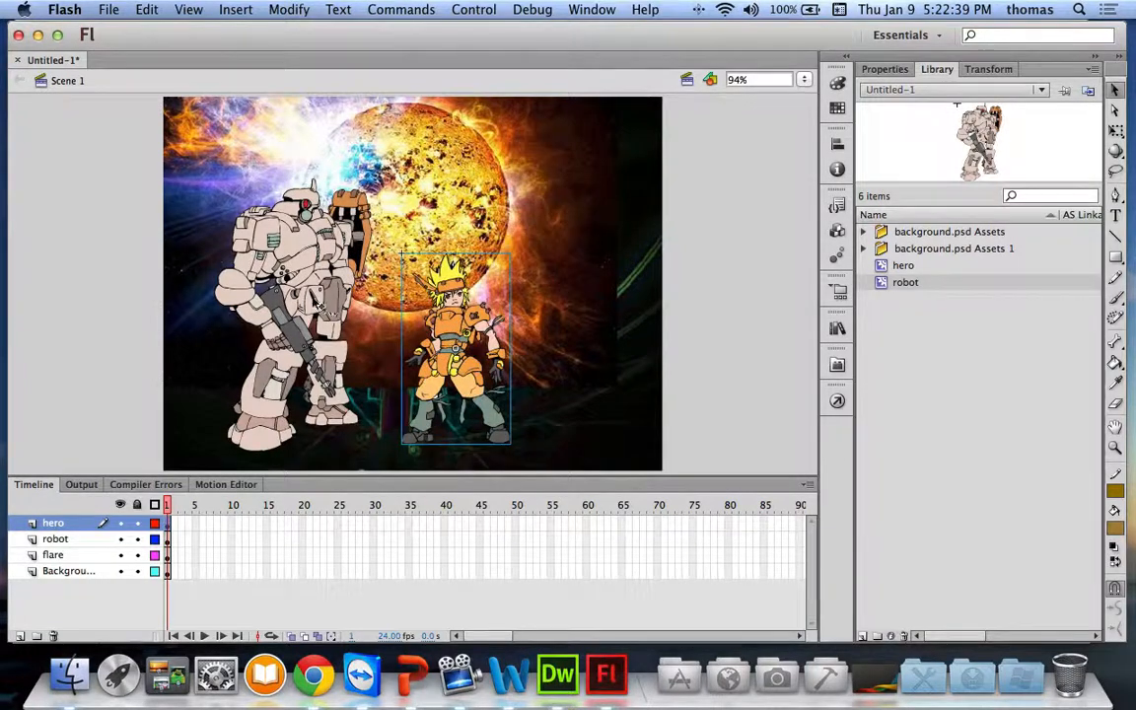
left_click_drag(306, 294, 276, 294)
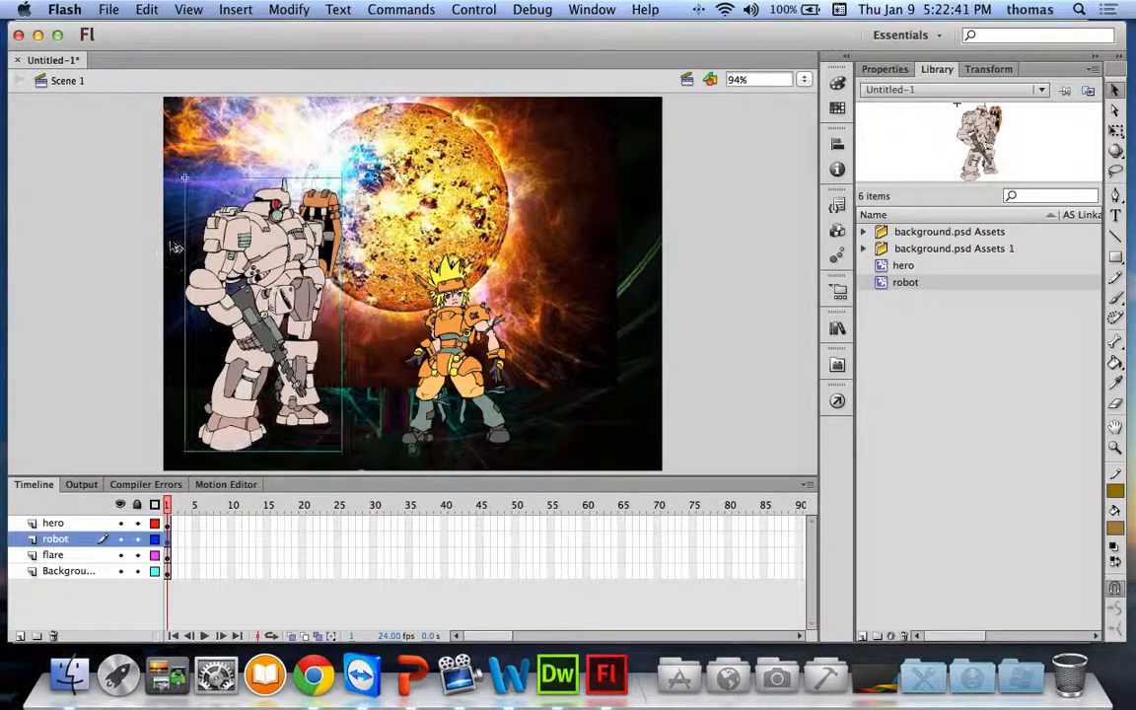
left_click(137, 225)
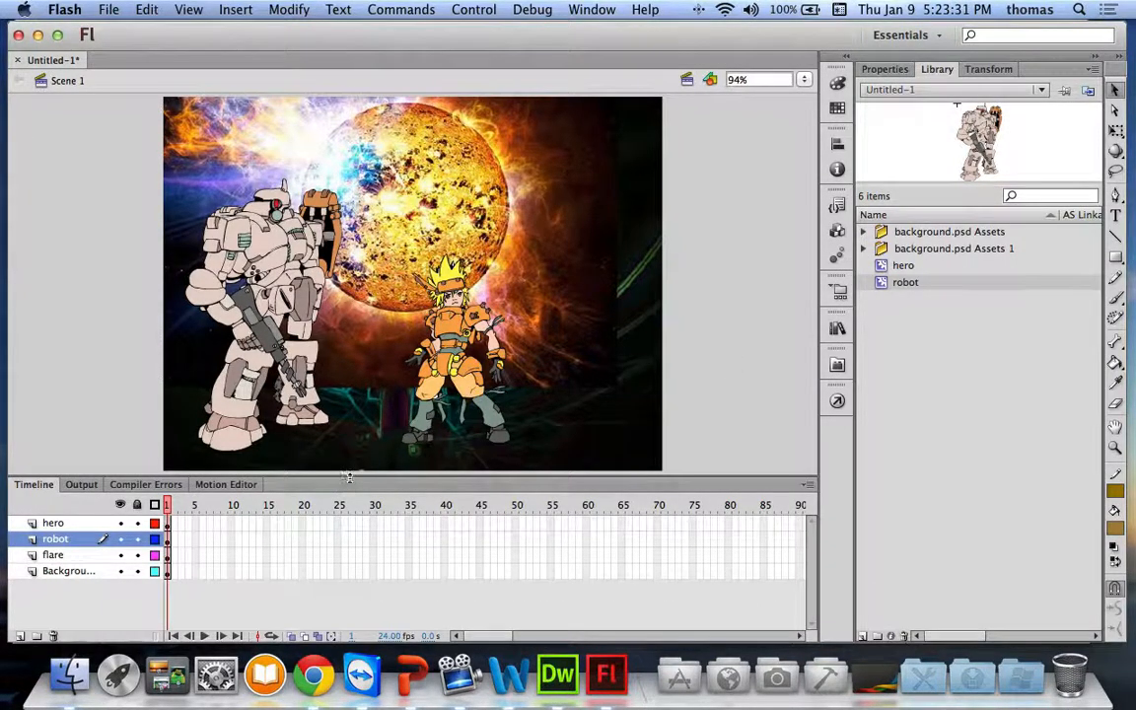
Switch to PowerPoint and review the slides on importing Photoshop files and on editing and managing symbols.
left_click(434, 669)
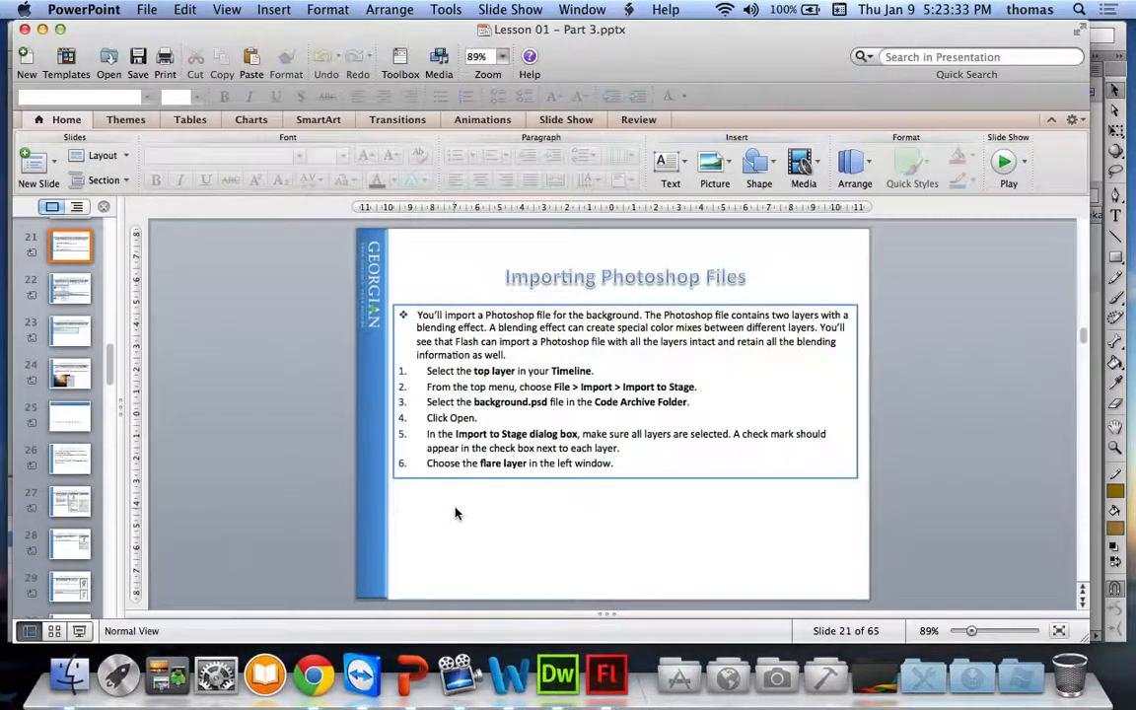
left_click(85, 633)
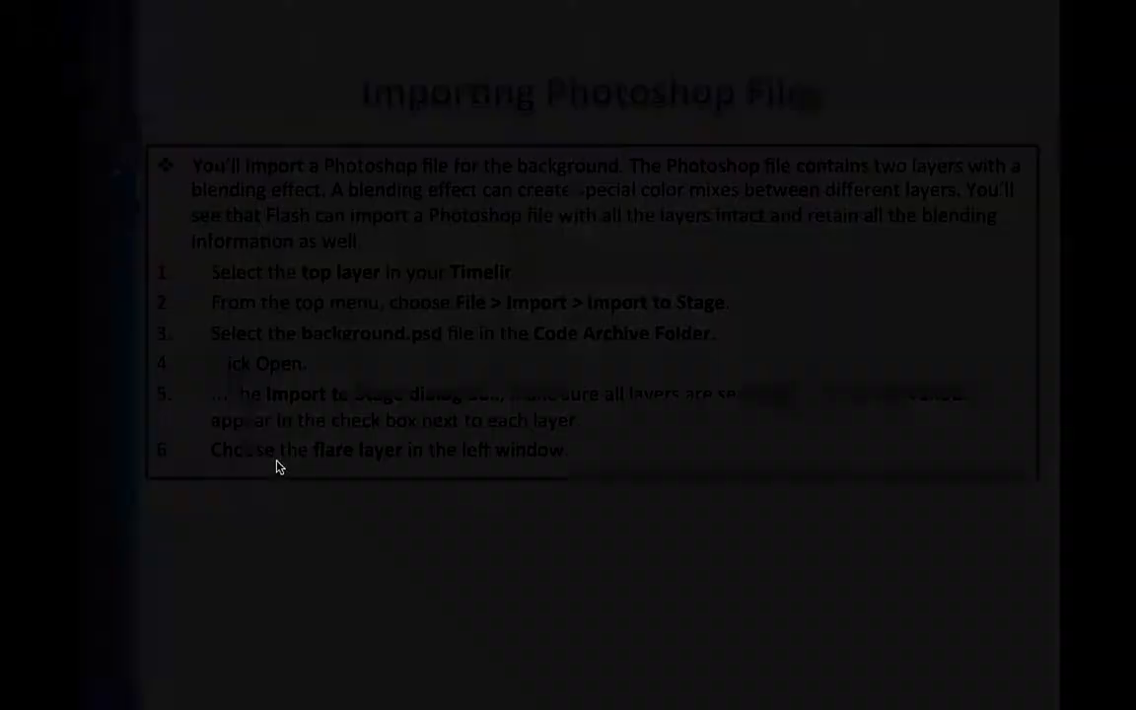
left_click(279, 468)
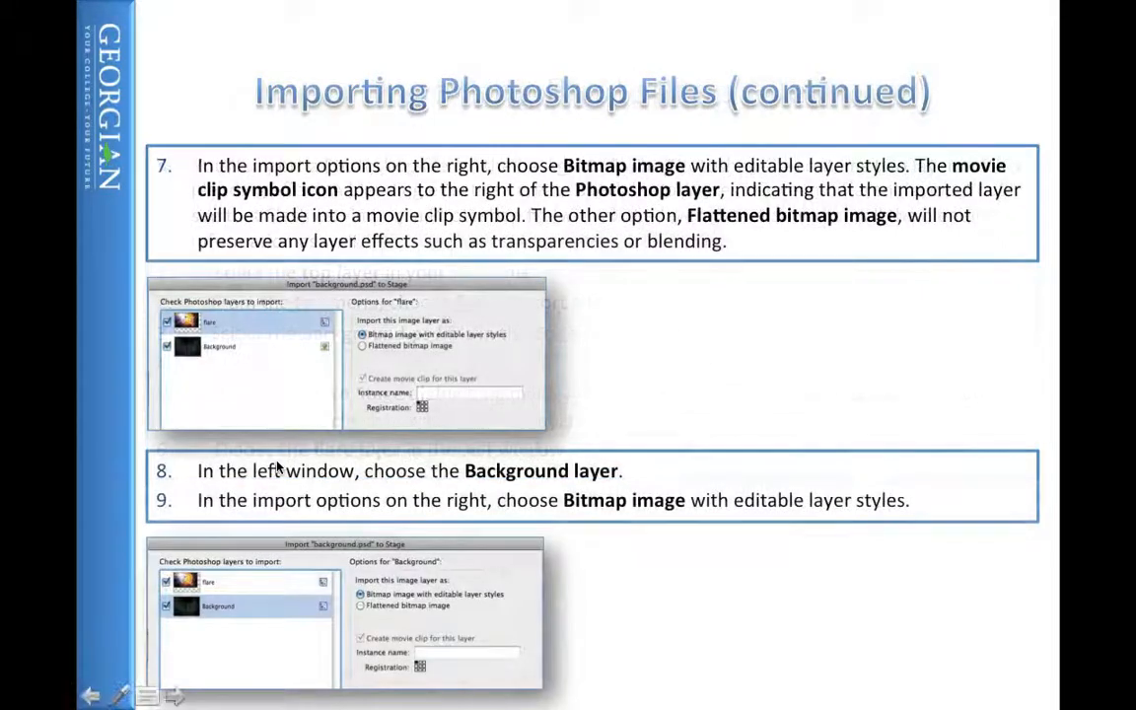
left_click(277, 468)
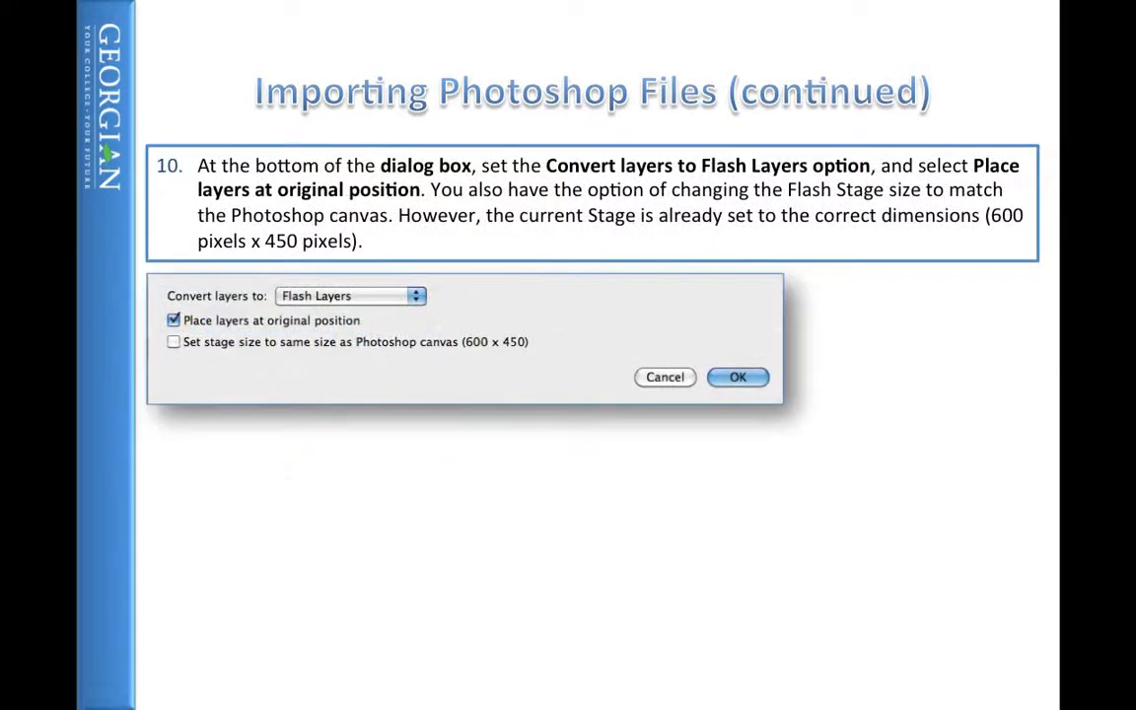
left_click(277, 467)
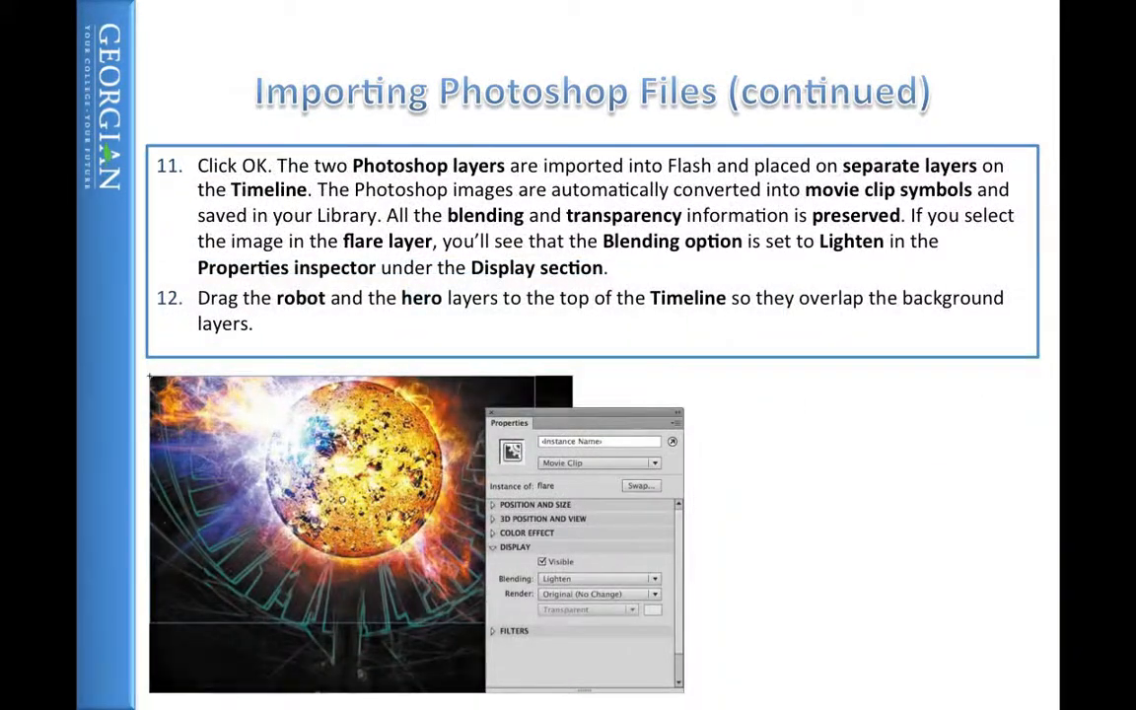
key("Right")
key("Right")
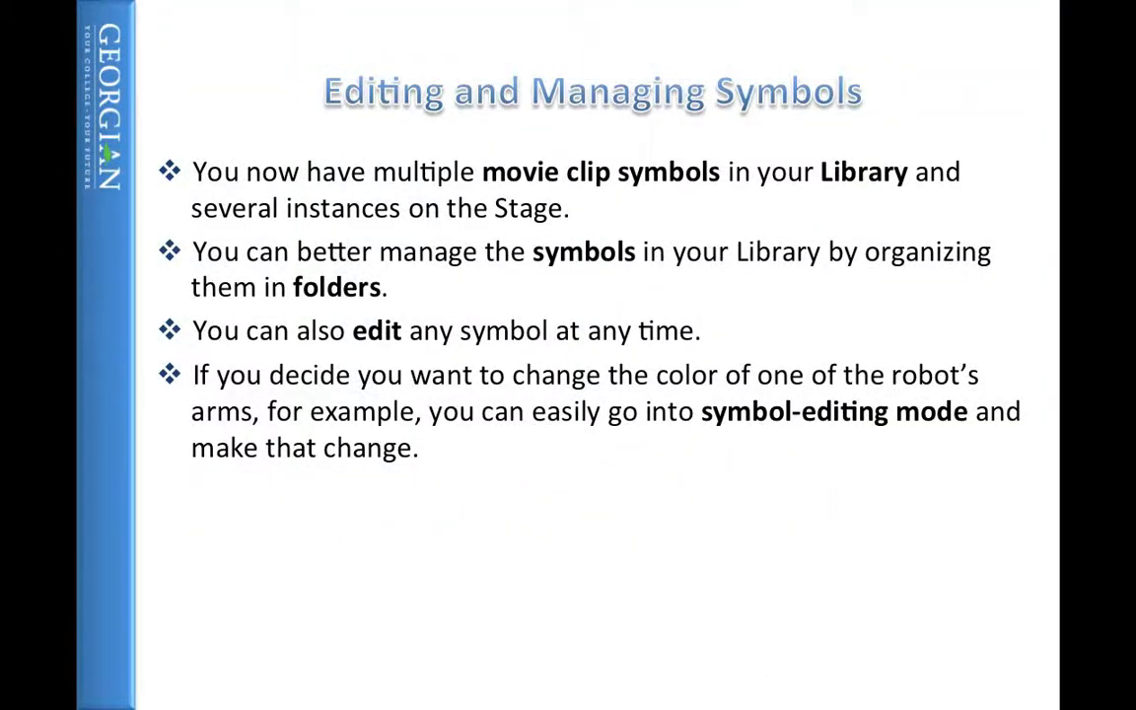
key("Right")
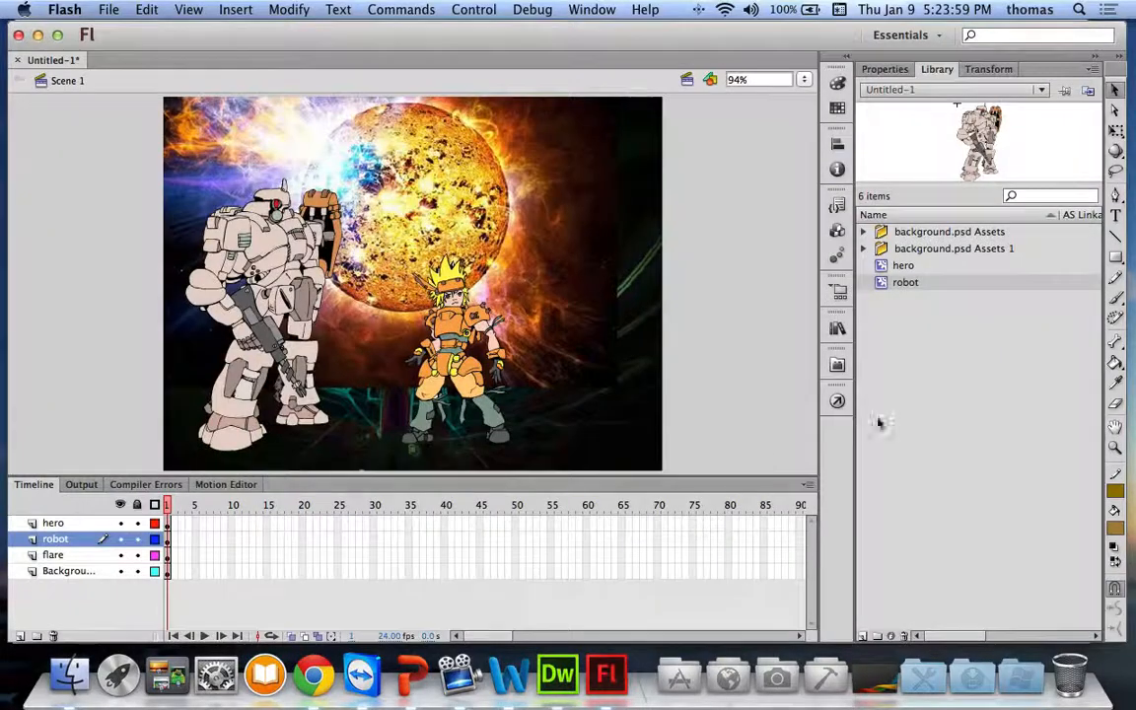
Create a Library folder named characters, move the hero and robot symbols into it, and expand it.
left_click(875, 635)
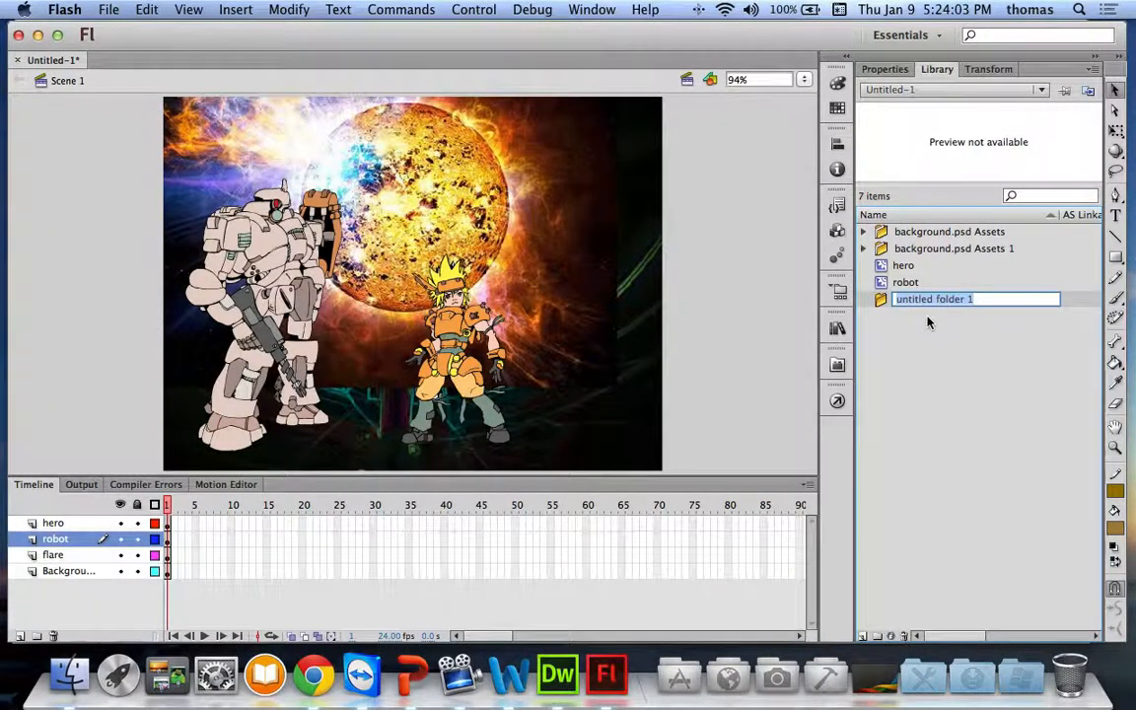
type("characters")
key("Return")
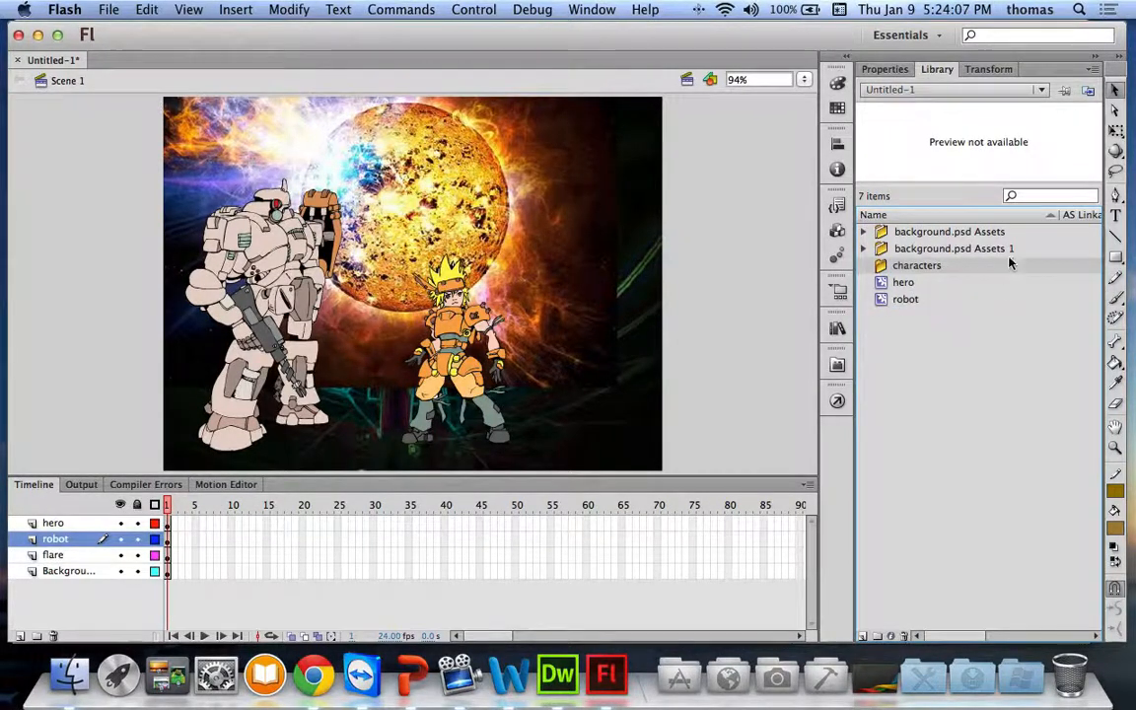
left_click_drag(898, 284, 893, 266)
left_click(863, 266)
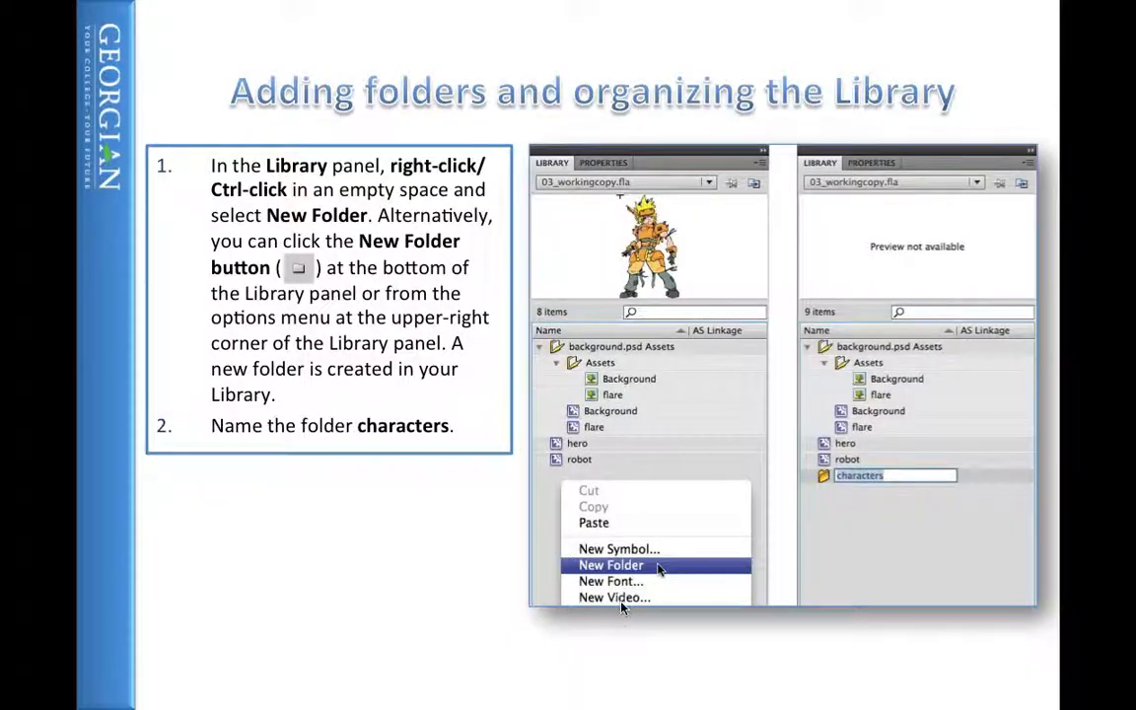
Review the slides on organizing the Library and editing a symbol from the Library, and return to Flash.
key("Right")
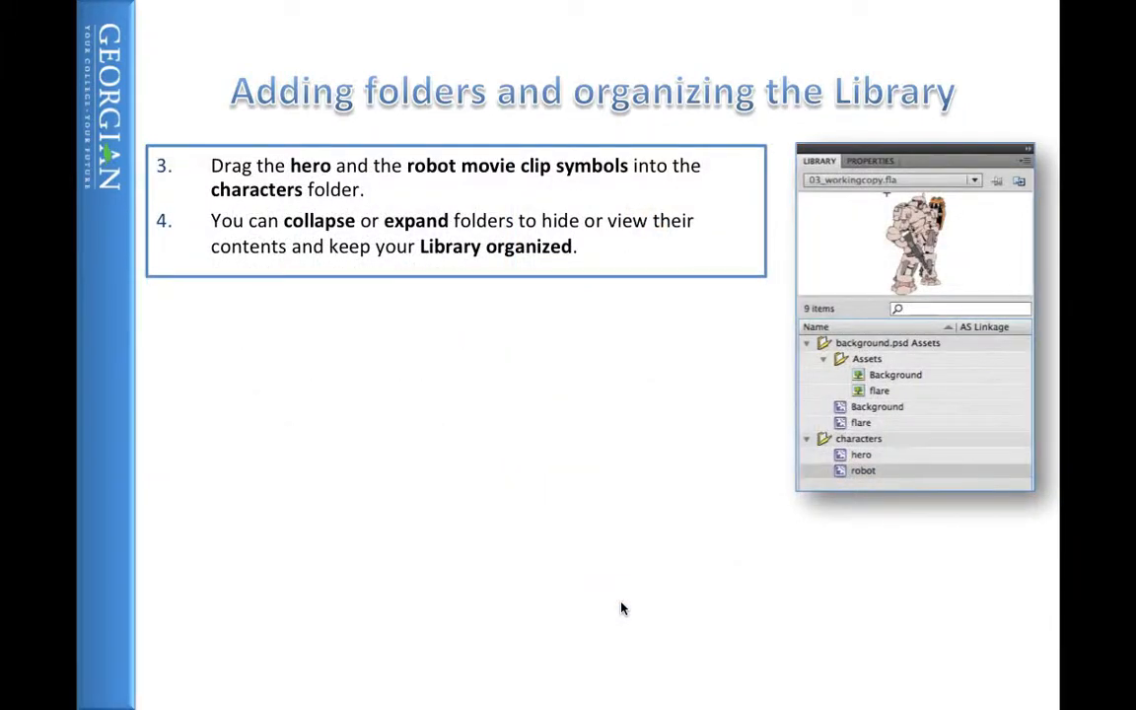
key("Right")
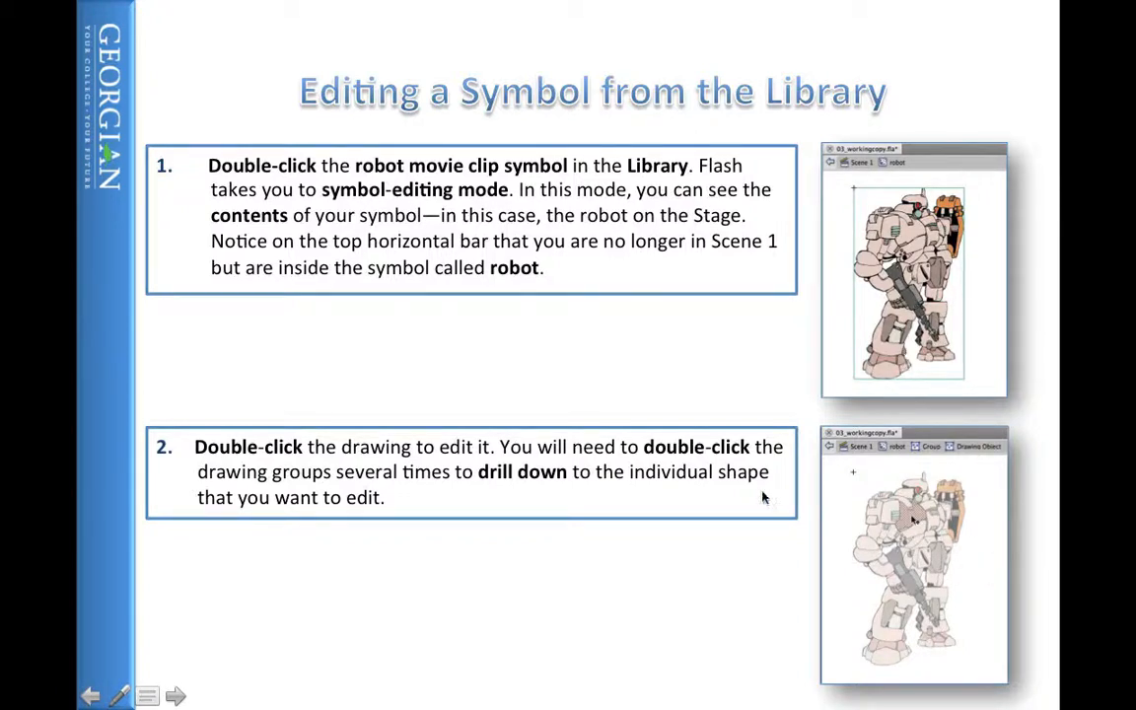
left_click(811, 599)
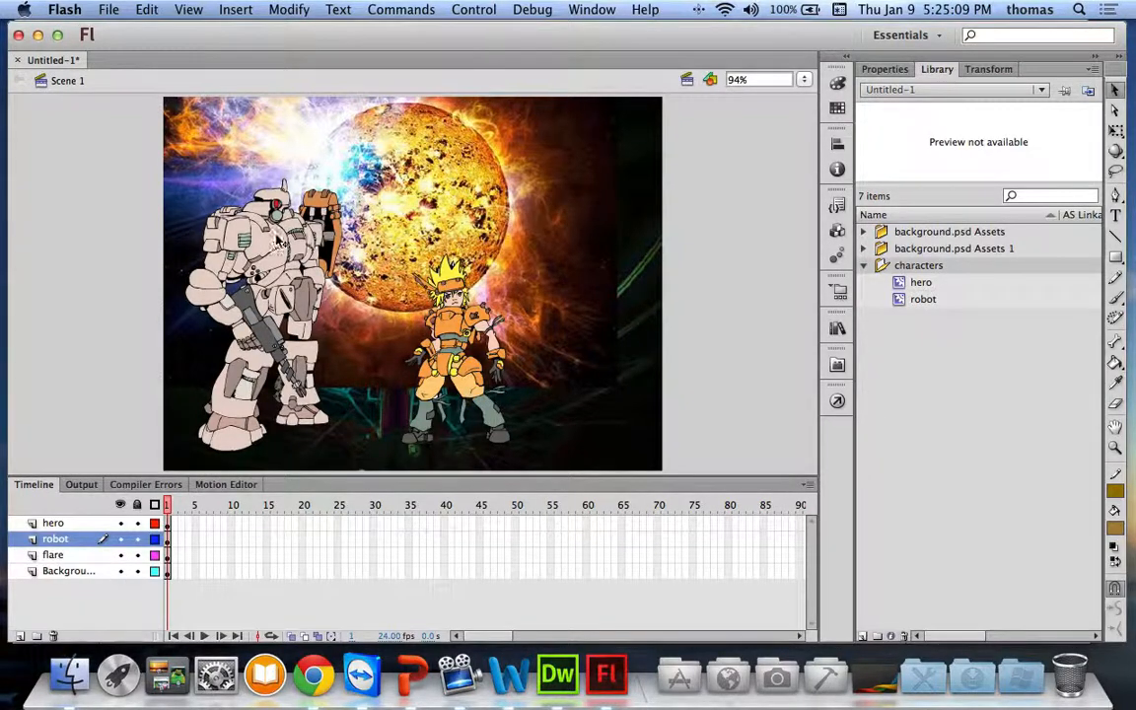
Edit the robot symbol in place down to its chest shape, fill that shape with red, and return to Scene 1.
double_click(255, 219)
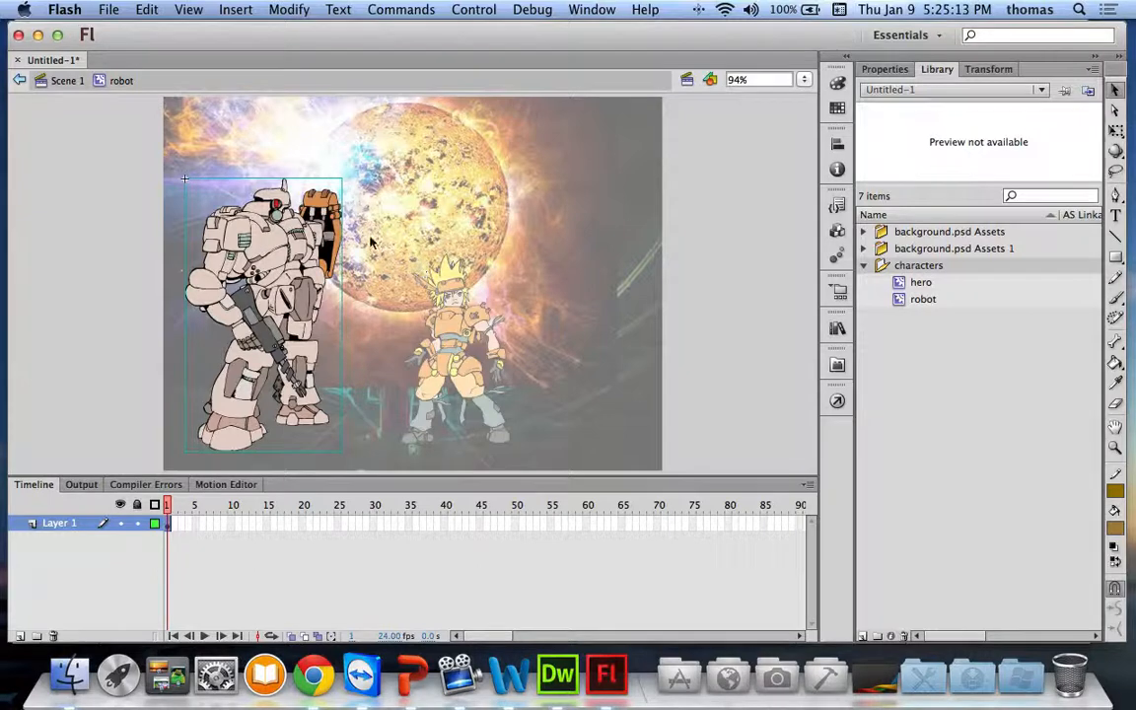
double_click(264, 248)
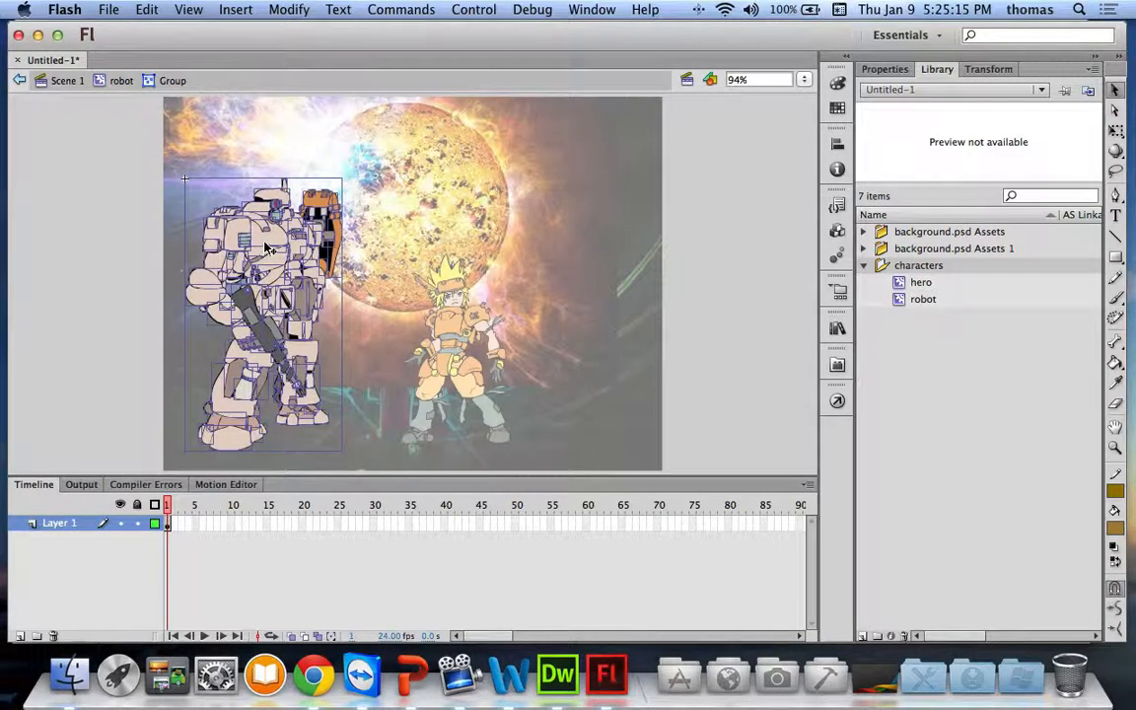
double_click(263, 248)
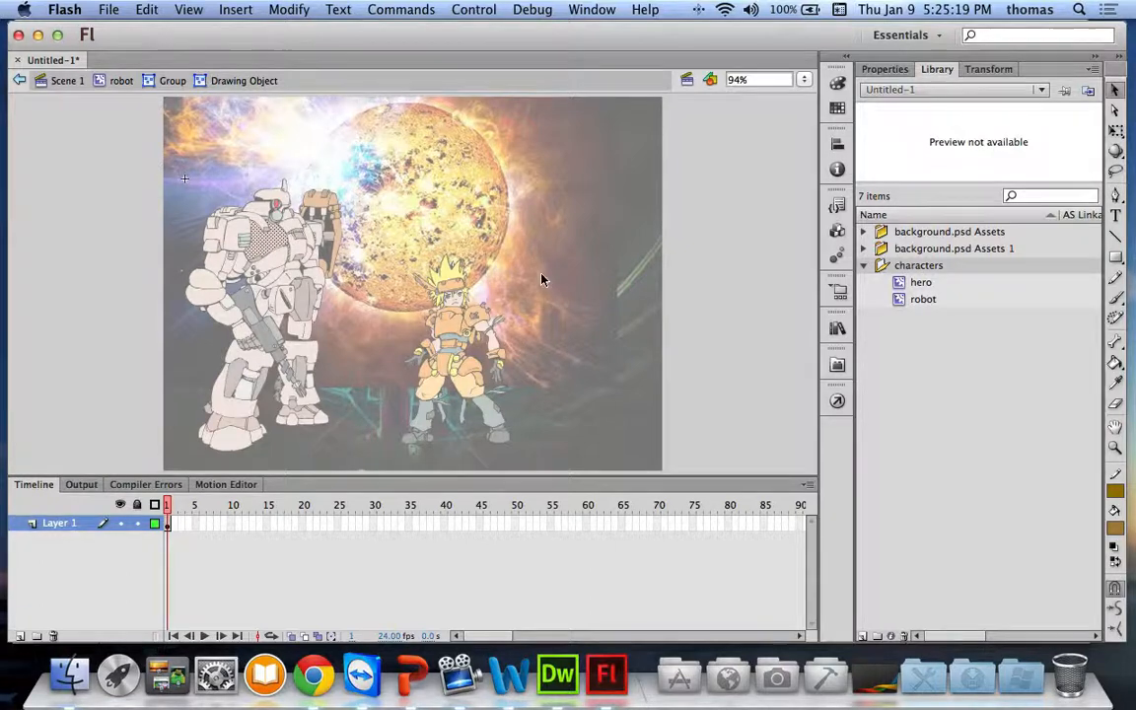
left_click(885, 69)
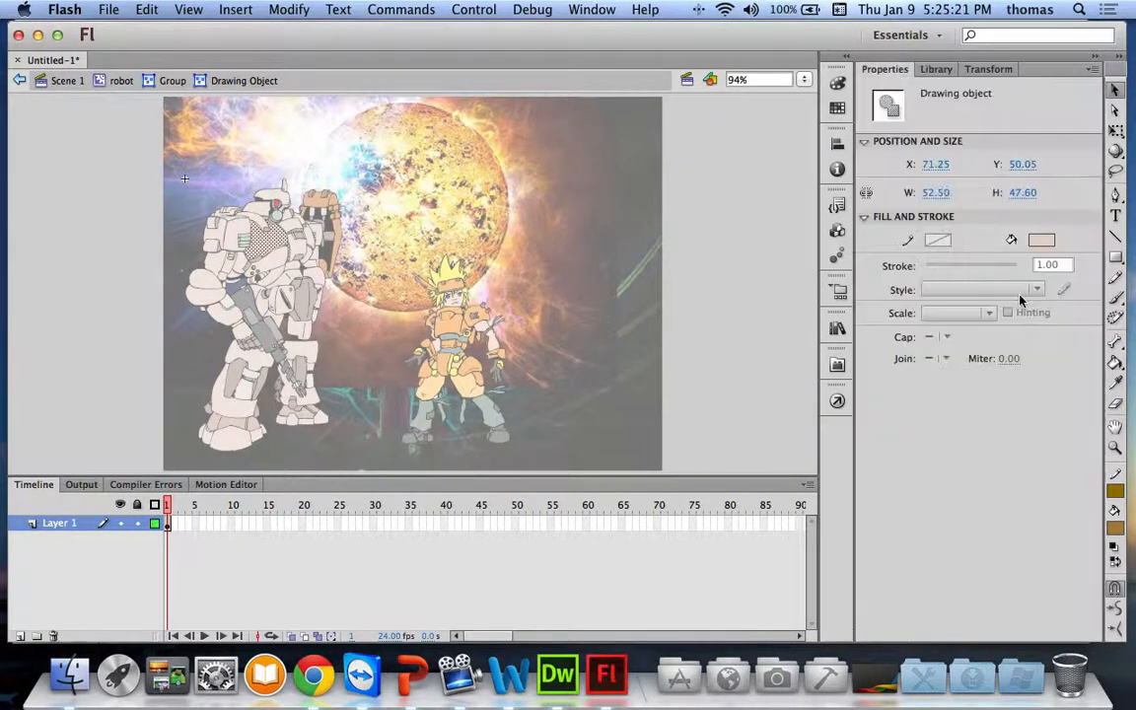
left_click(1042, 240)
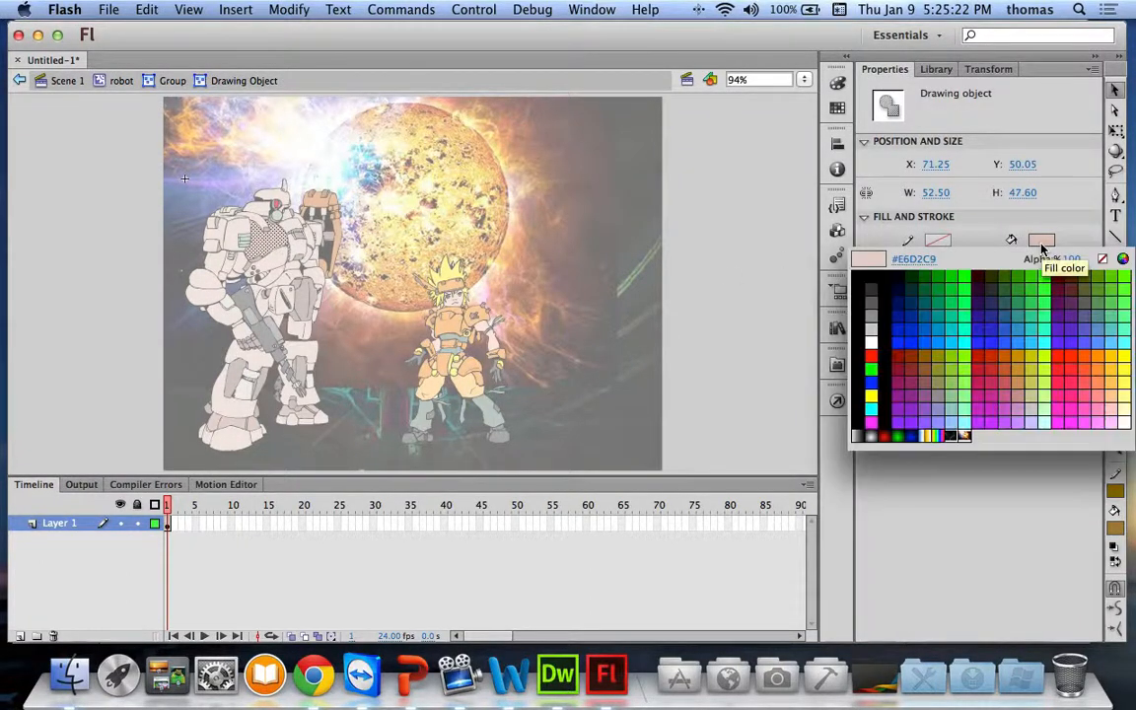
left_click(871, 356)
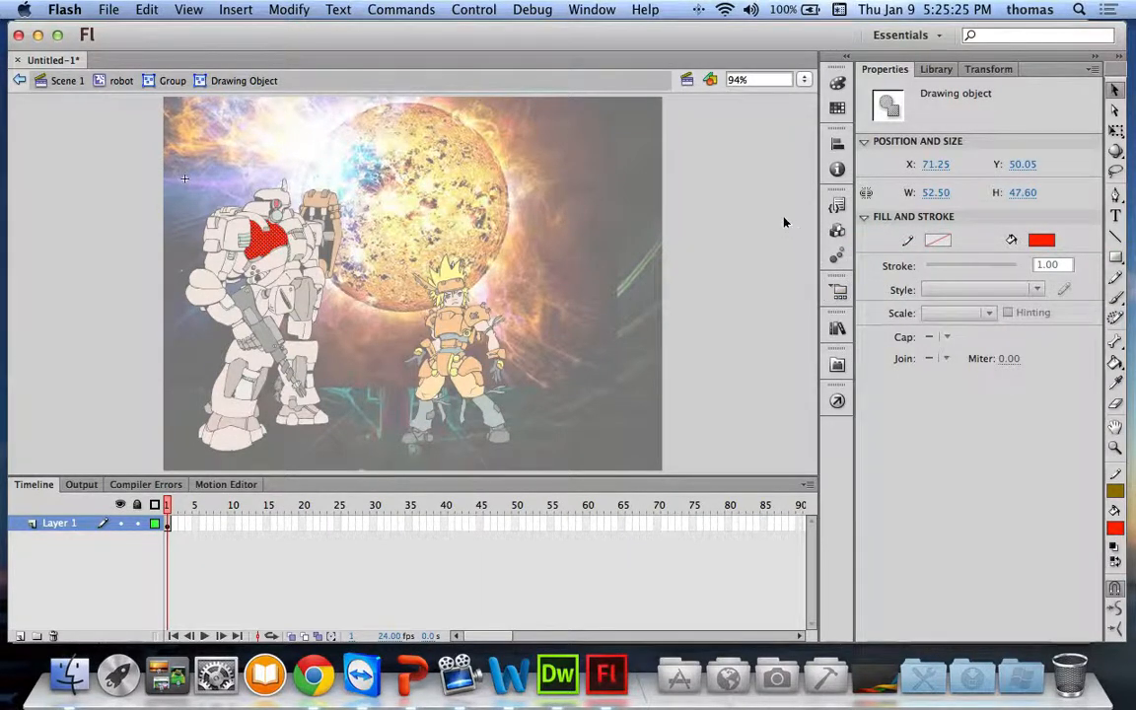
left_click(79, 174)
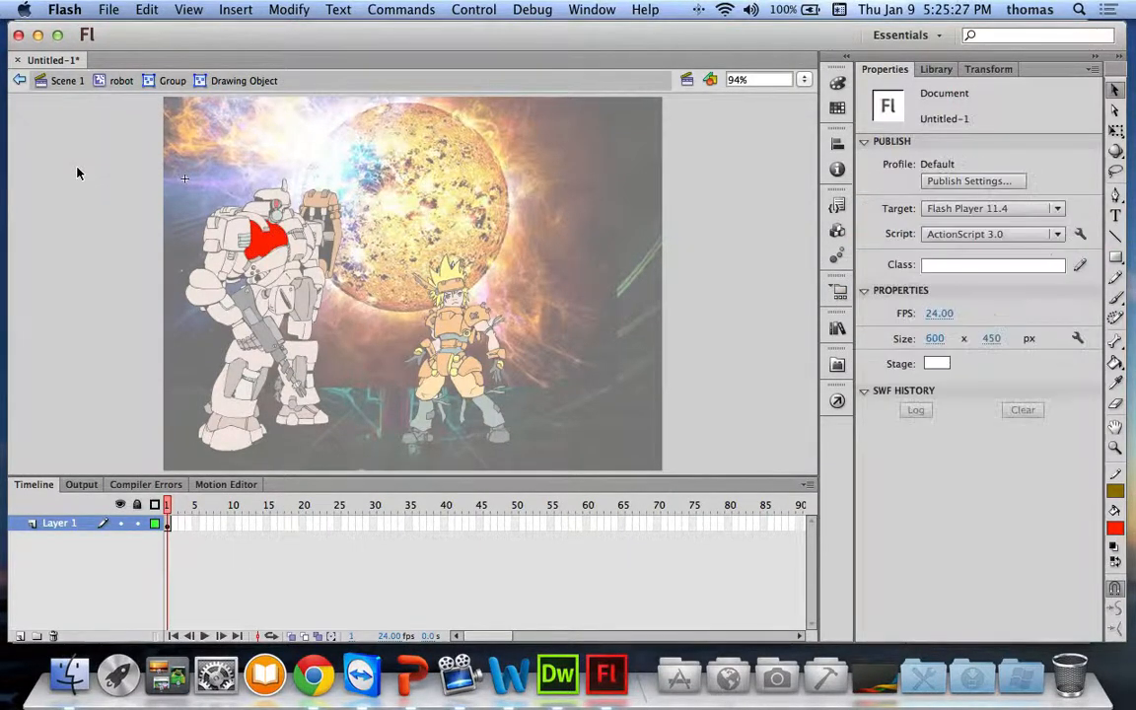
left_click(65, 83)
left_click(77, 240)
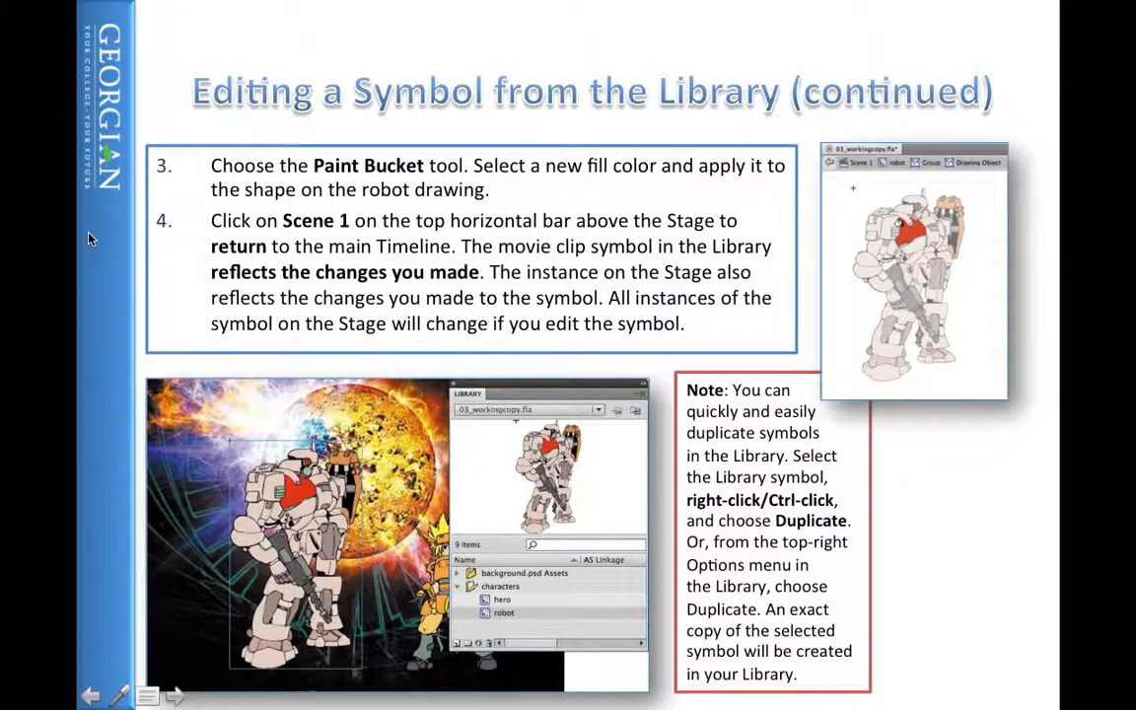
Review the slides on editing a symbol in place and return to Flash.
left_click(184, 249)
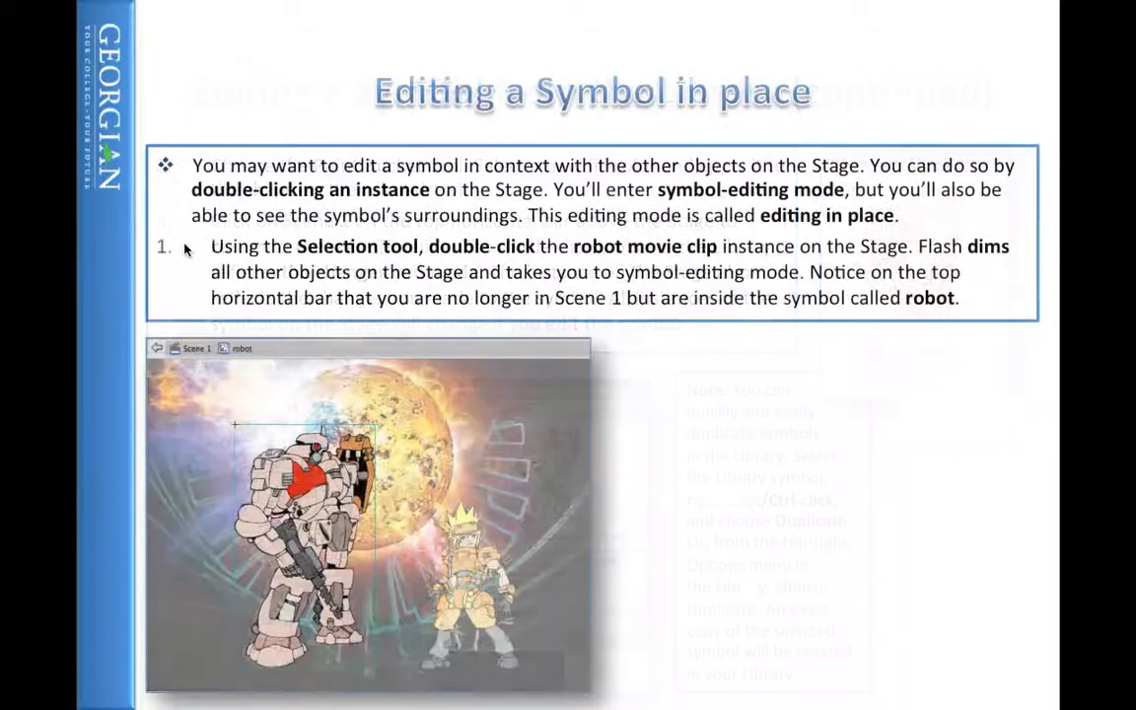
left_click(184, 249)
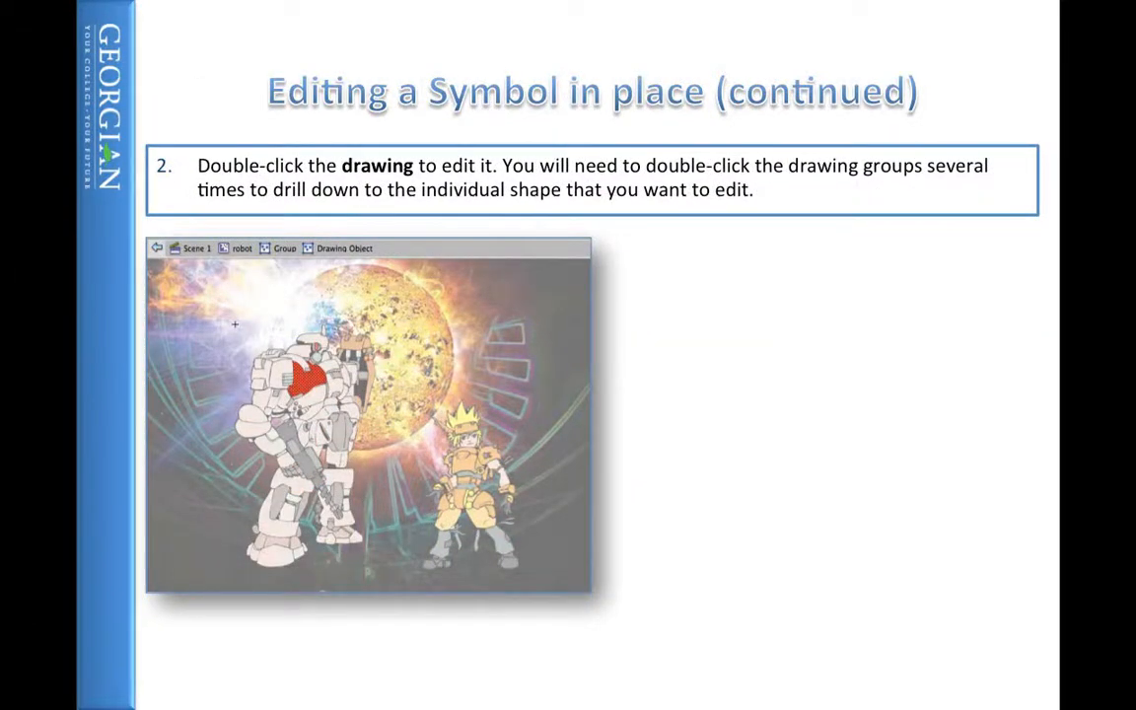
key("Right")
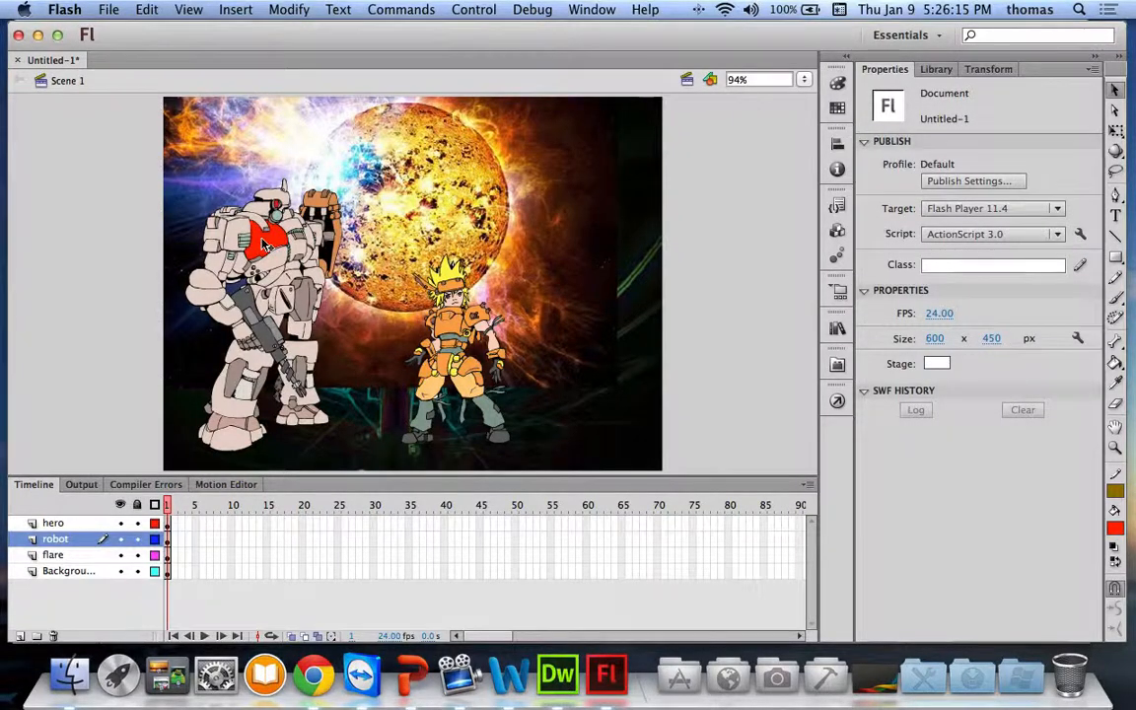
Edit the robot symbol in place again and fill its chest shape with bright green (#00FF00).
double_click(265, 246)
double_click(264, 247)
left_click(265, 246)
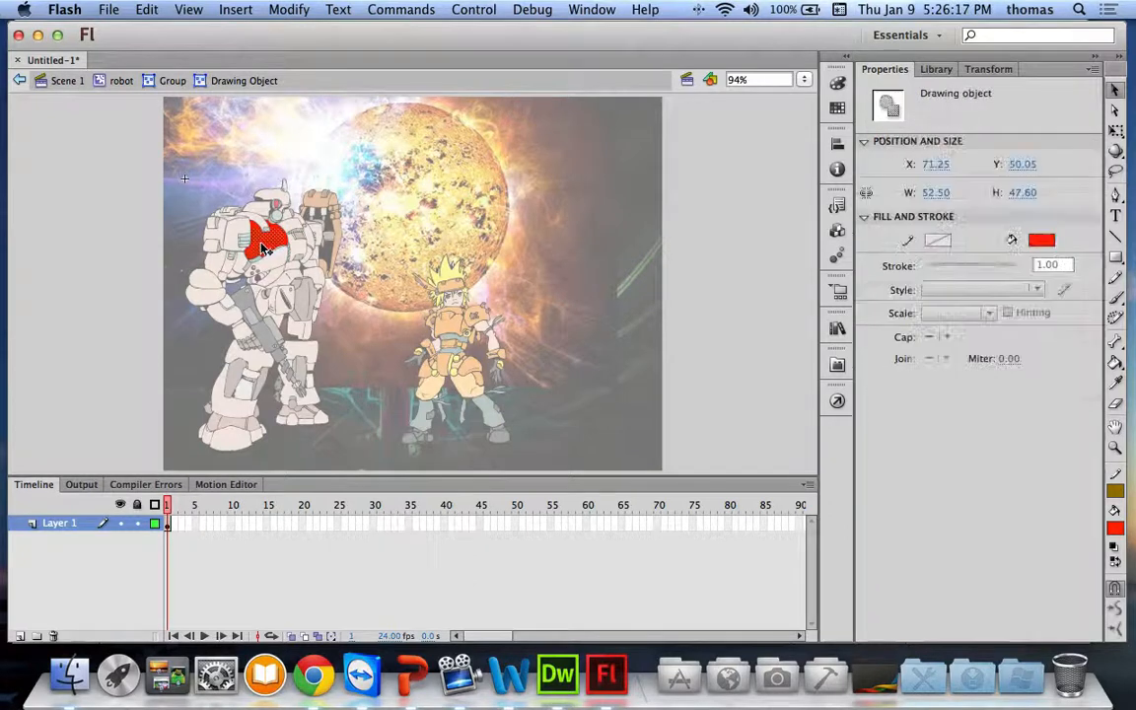
left_click(1044, 240)
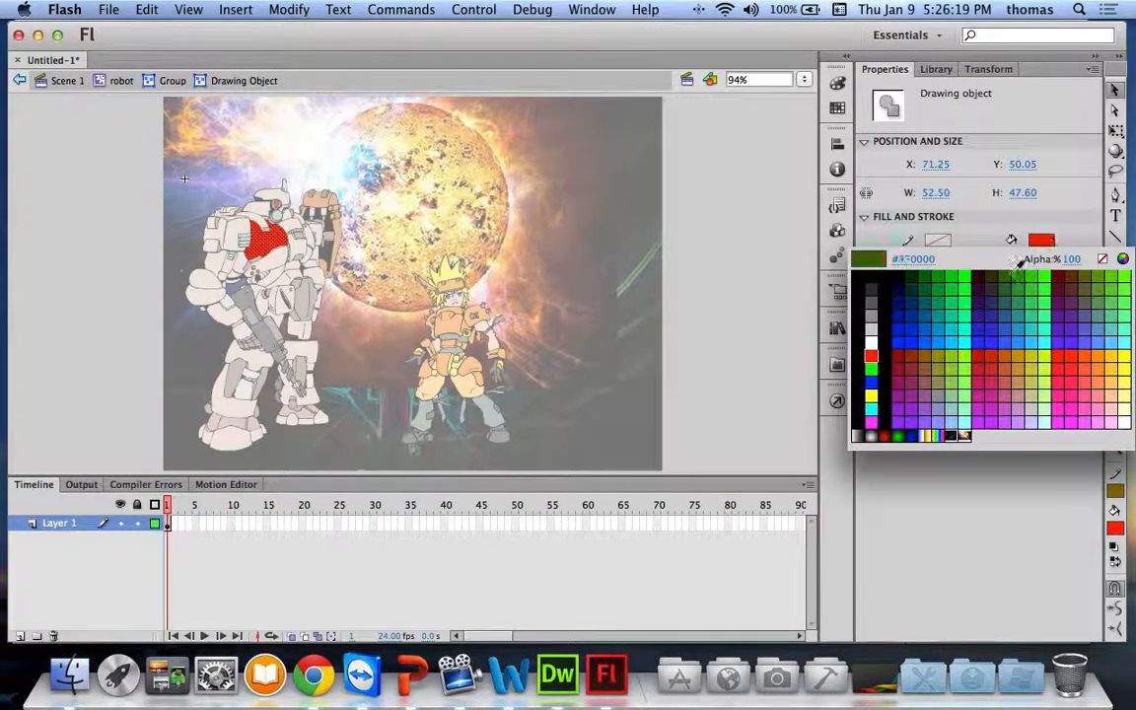
left_click(872, 371)
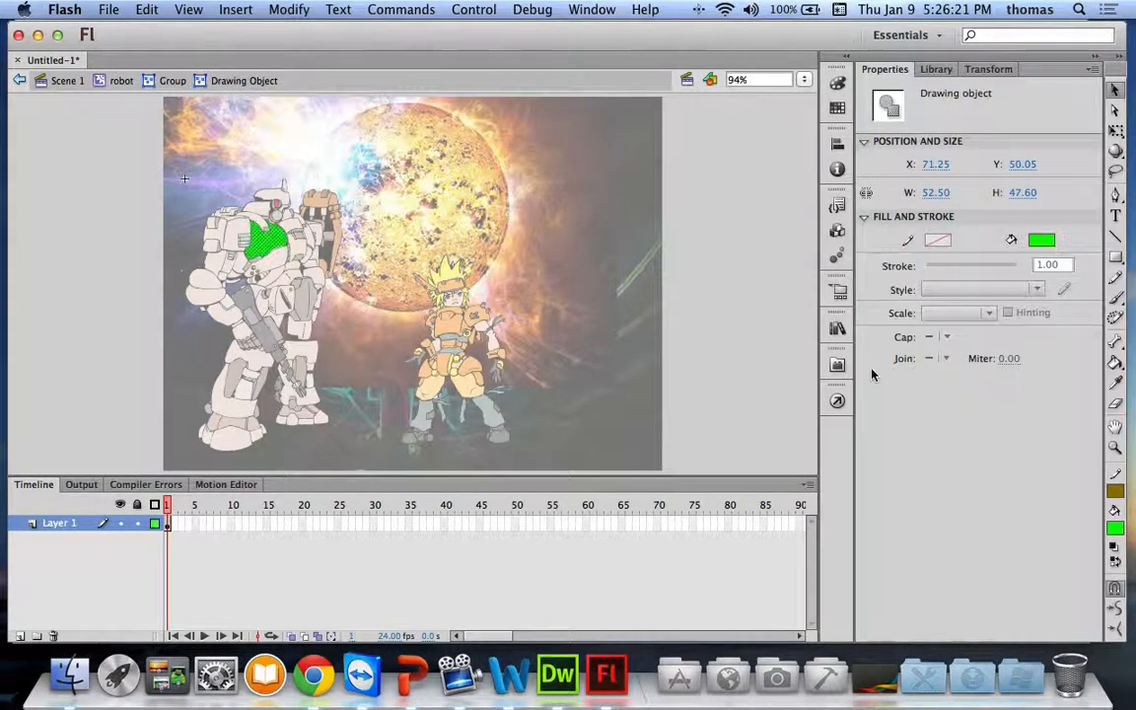
left_click(774, 183)
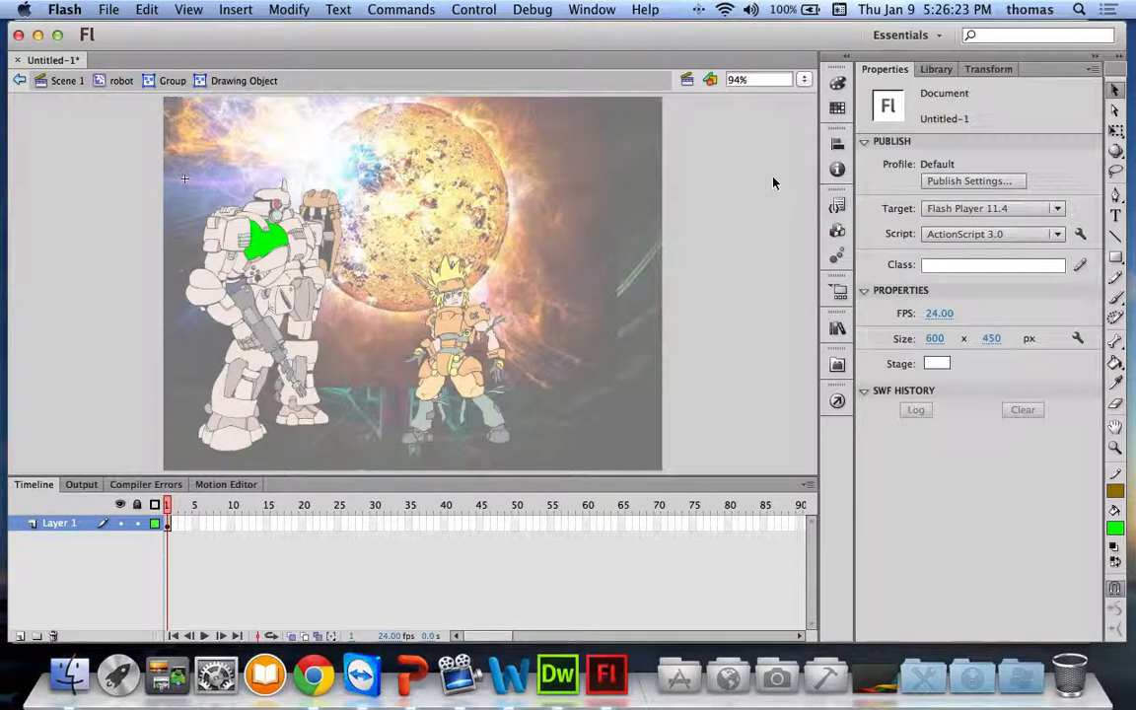
Change the fill of the robot's chest shape to a darker green and return to Scene 1.
left_click(264, 247)
left_click(1042, 239)
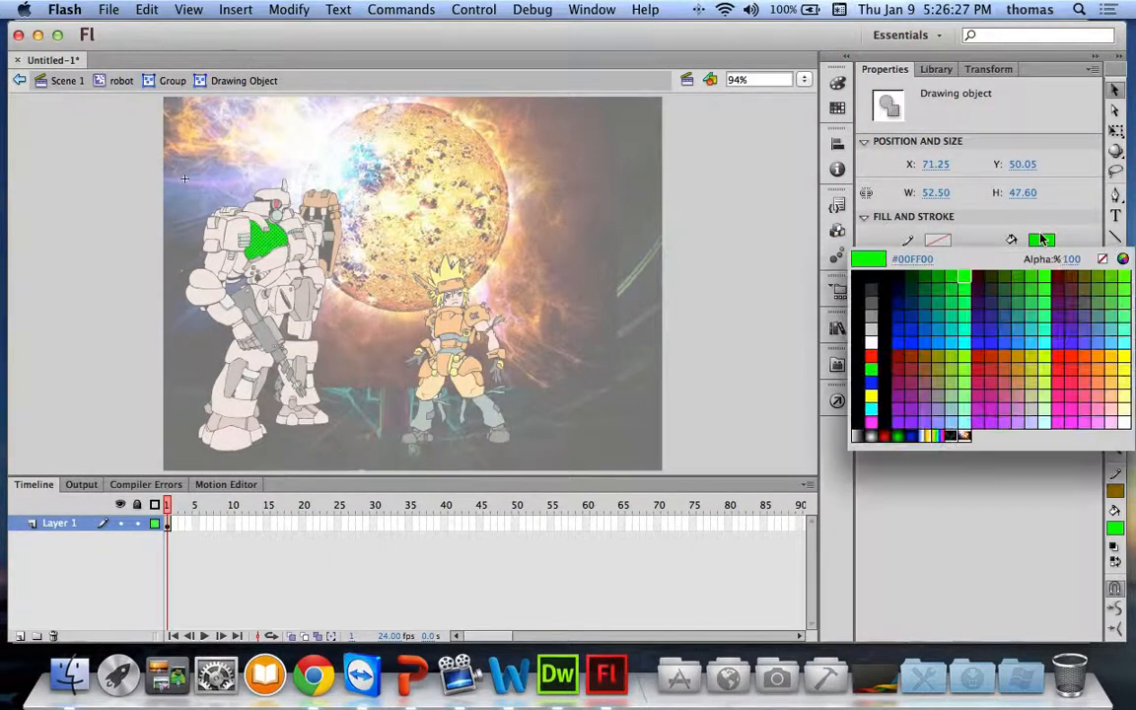
left_click(944, 275)
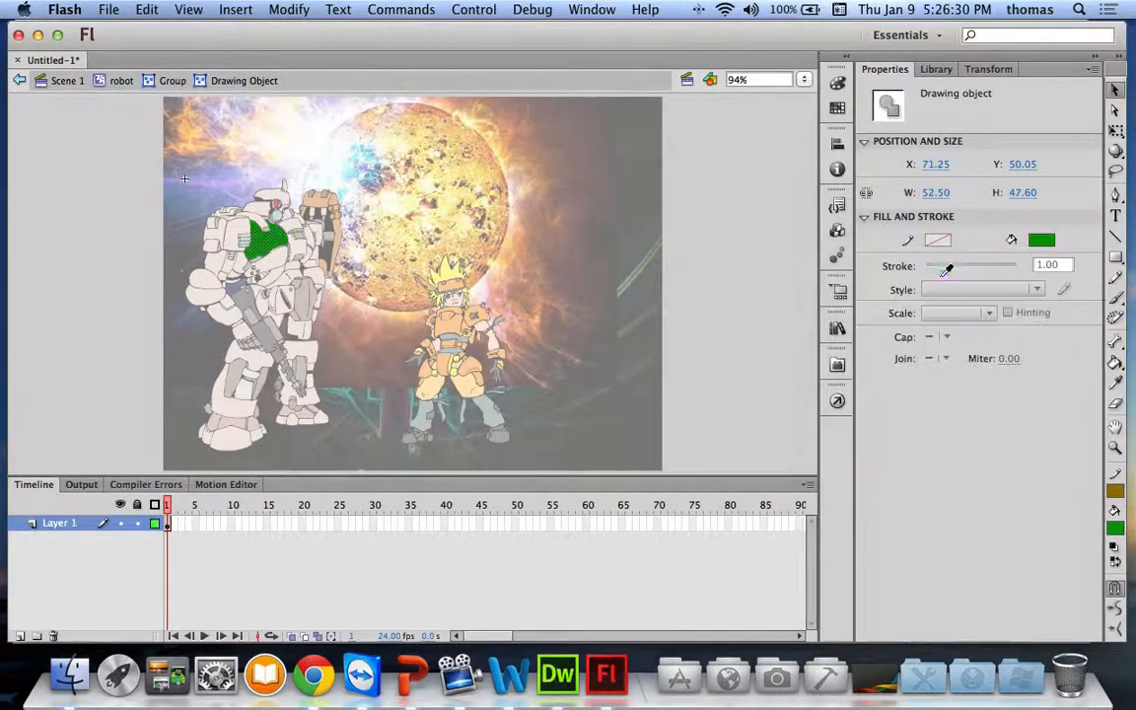
left_click(742, 207)
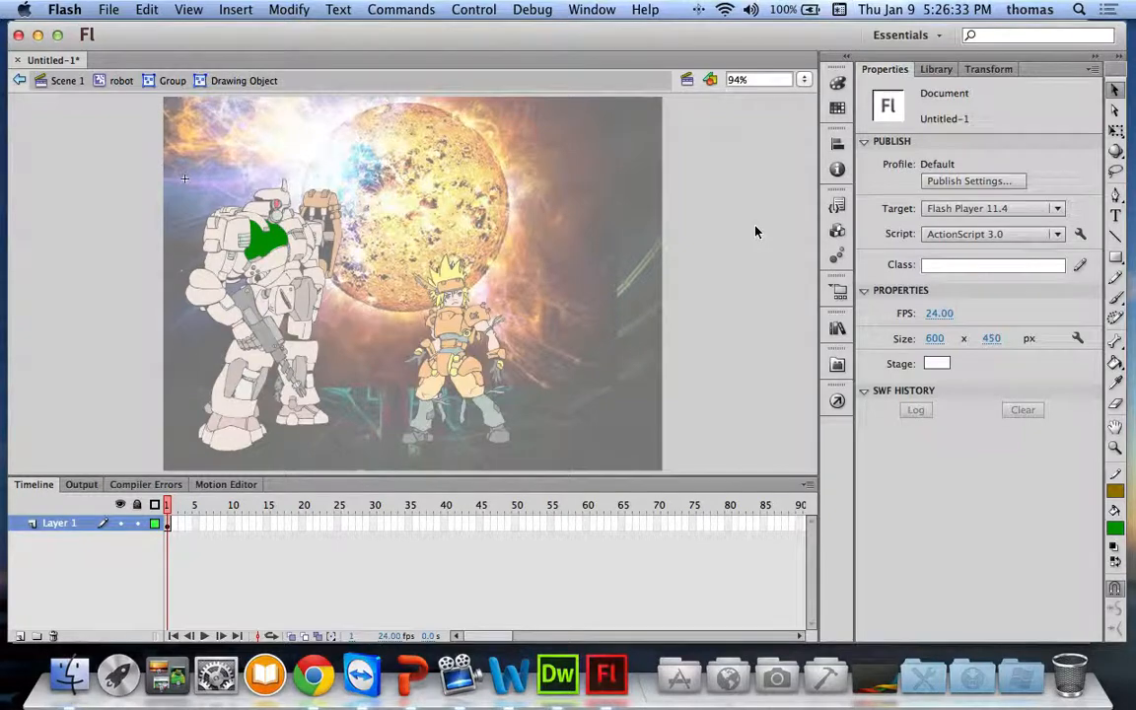
left_click(62, 83)
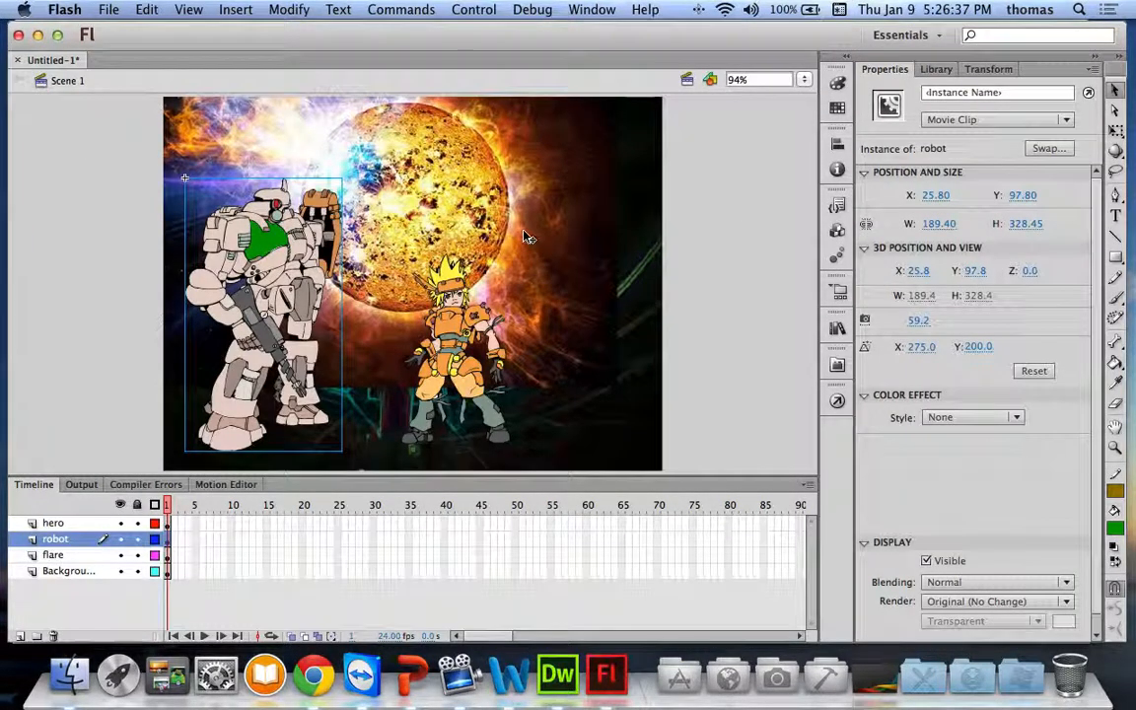
Switch to PowerPoint to review the slide on breaking apart a symbol instance, and return to Flash.
key("super+Tab")
key("Right")
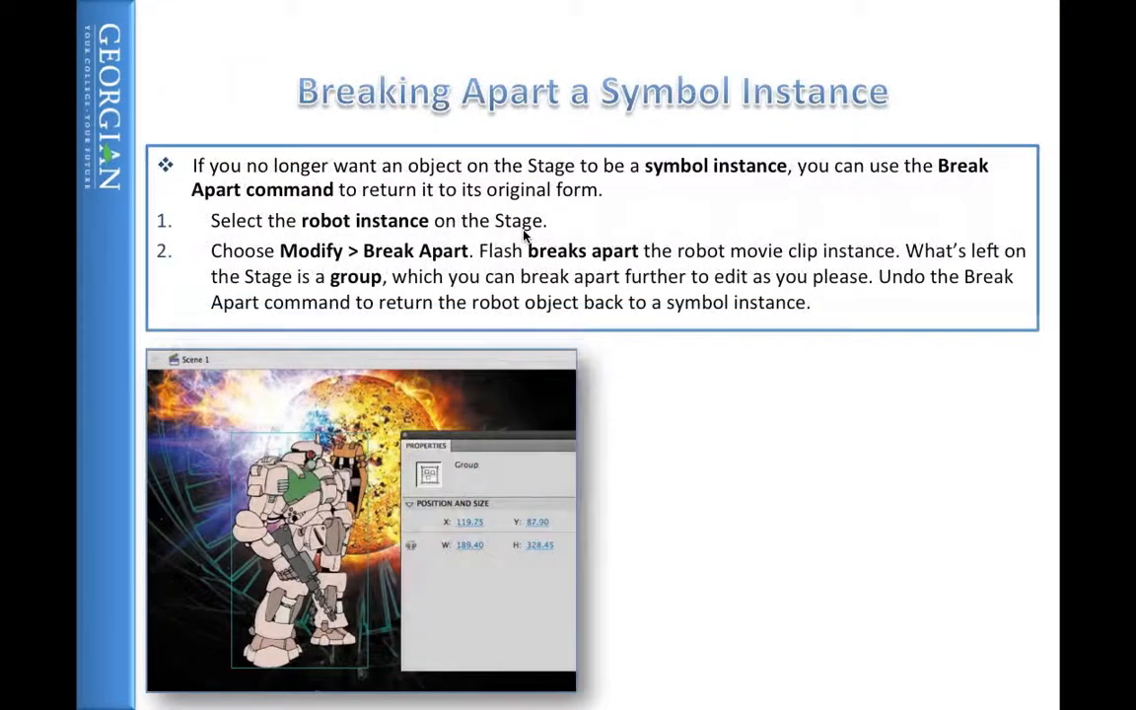
key("Right")
key("Right")
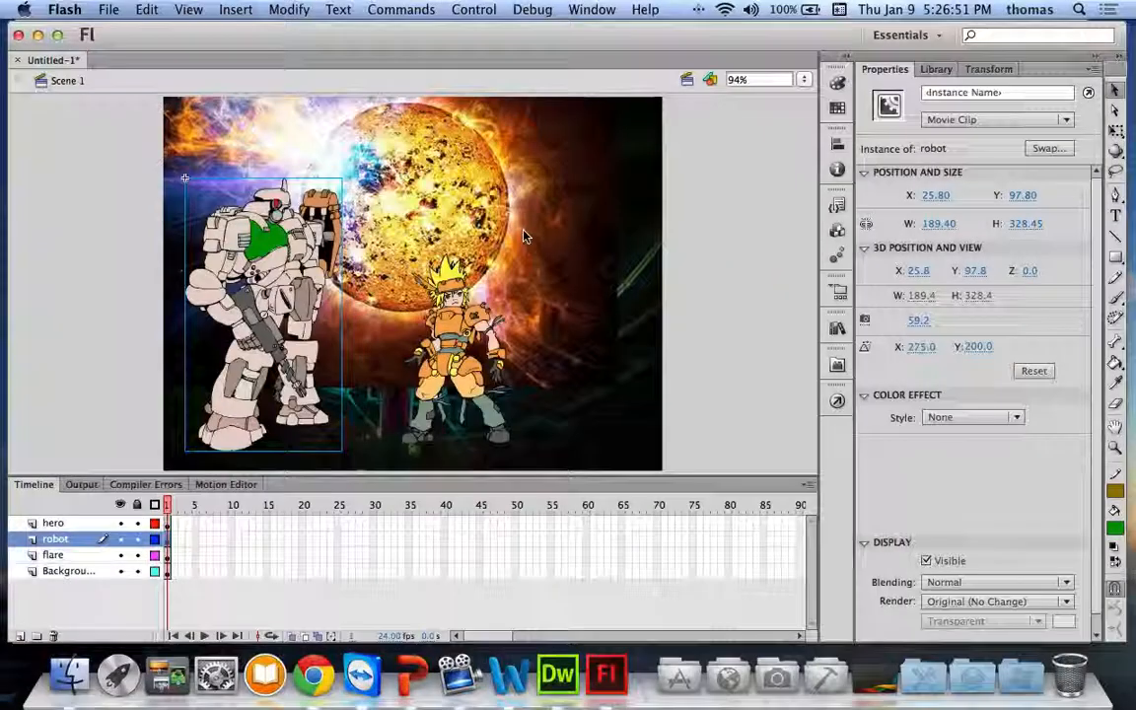
Place a second instance of the robot symbol from the Library near the stage's right edge, beside the hero.
left_click(937, 69)
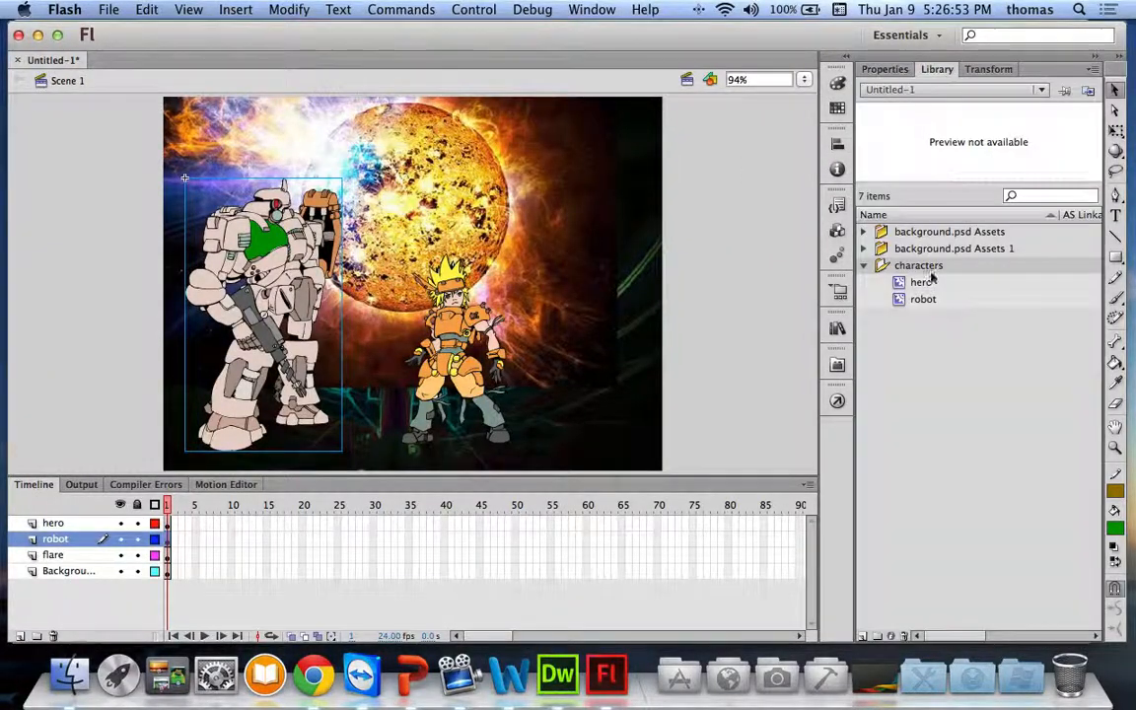
left_click(921, 300)
left_click_drag(921, 300, 589, 285)
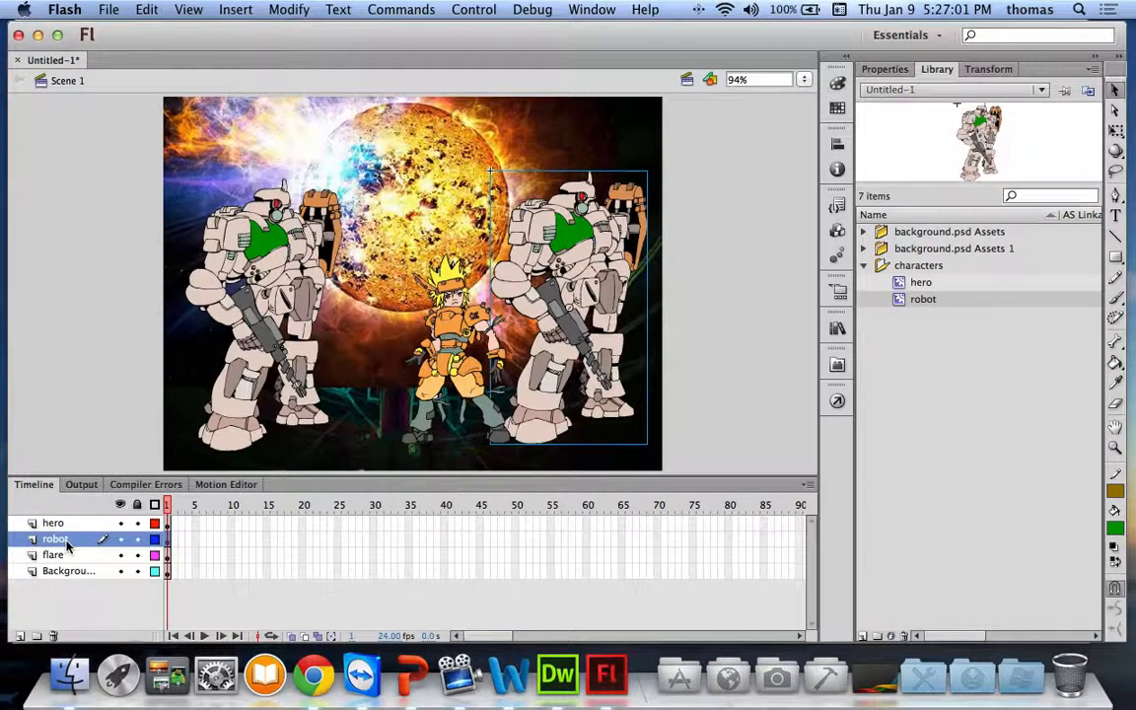
mouse_move(543, 265)
left_mouse_down()
mouse_move(405, 252)
mouse_move(475, 264)
mouse_move(559, 258)
left_mouse_up()
Move the hero slightly down and left between the two robots, and fine-tune the second robot's position.
left_click_drag(453, 346, 426, 359)
left_click(547, 255)
left_click_drag(613, 272, 604, 271)
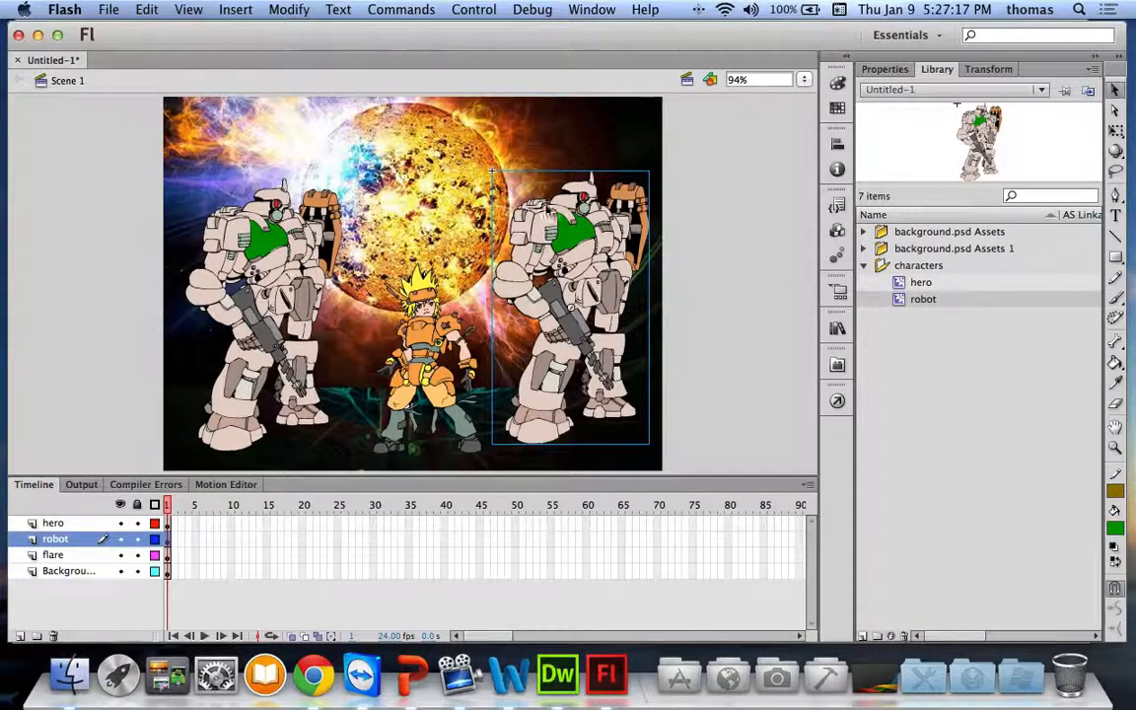
Try flipping the second robot instance vertically, and undo the flip.
left_click(290, 10)
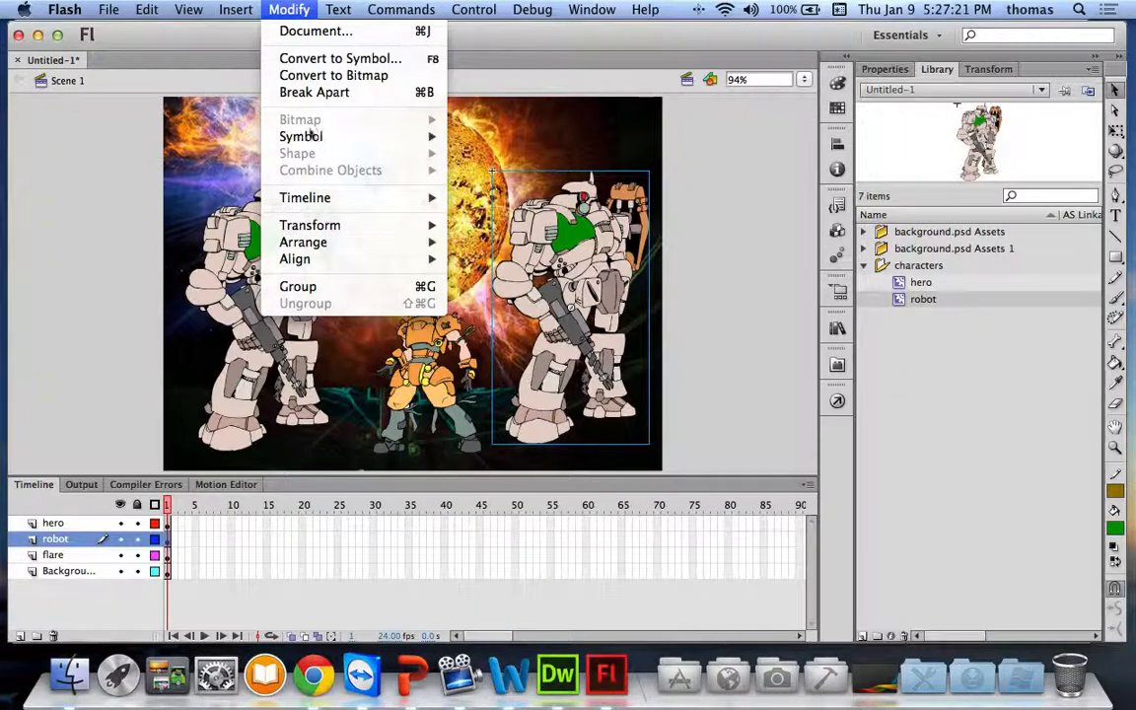
mouse_move(347, 226)
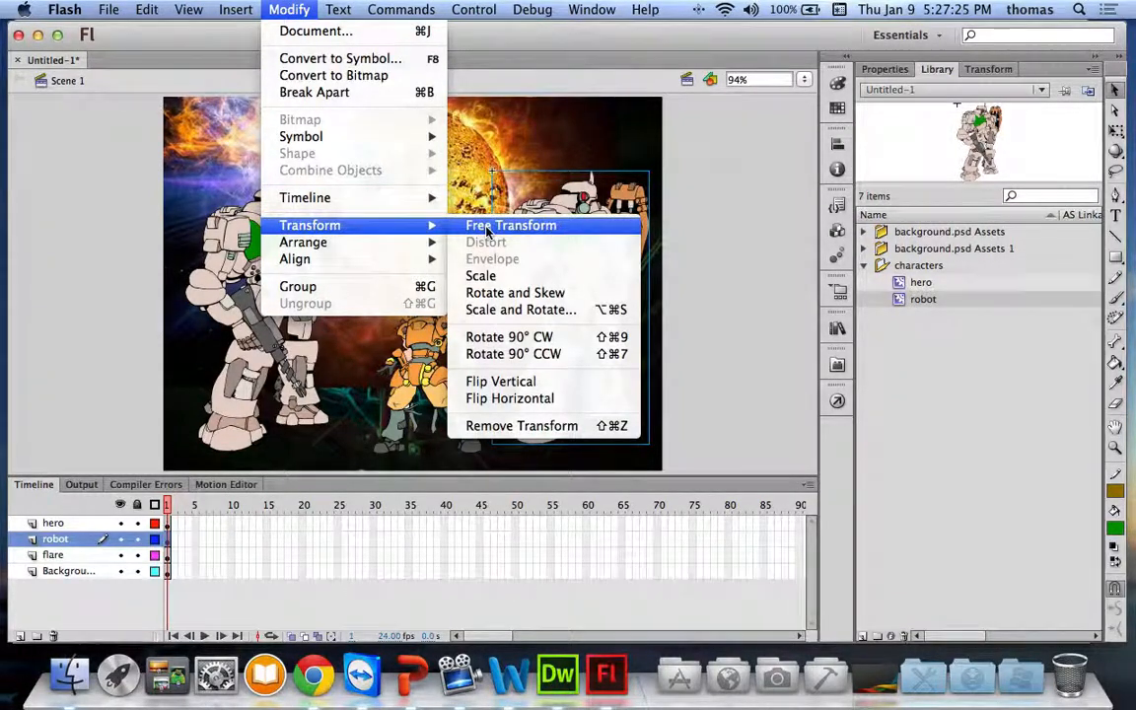
left_click(517, 388)
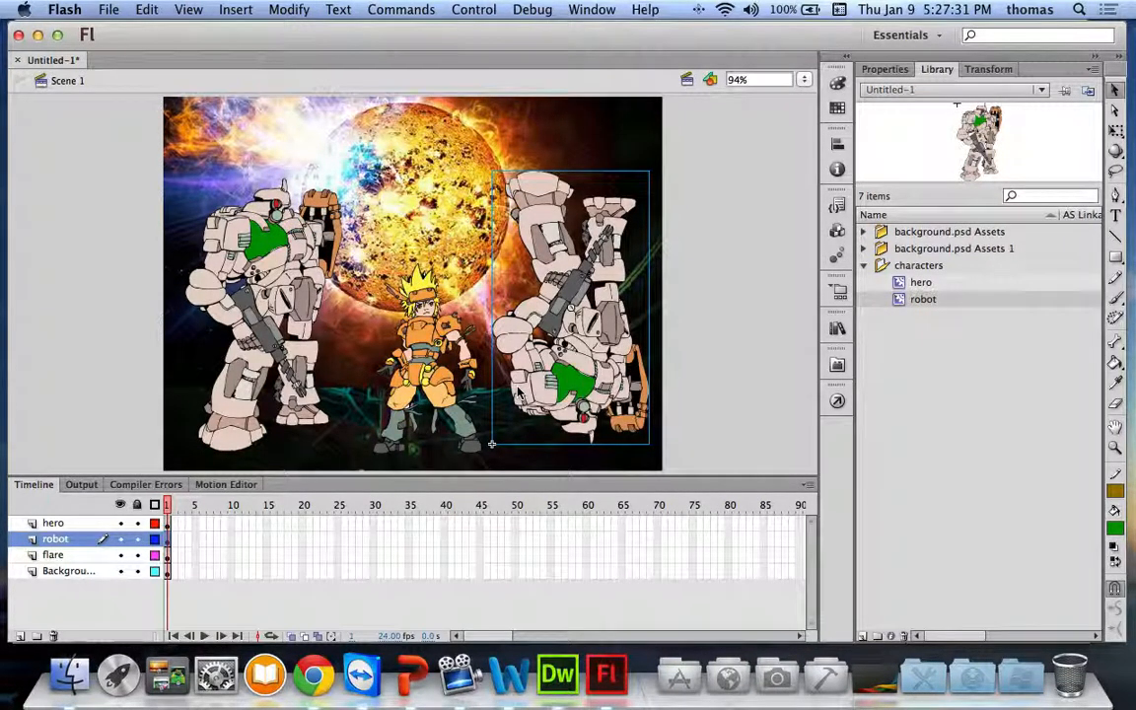
key("super+z")
Flip the second robot instance horizontally.
left_click(289, 9)
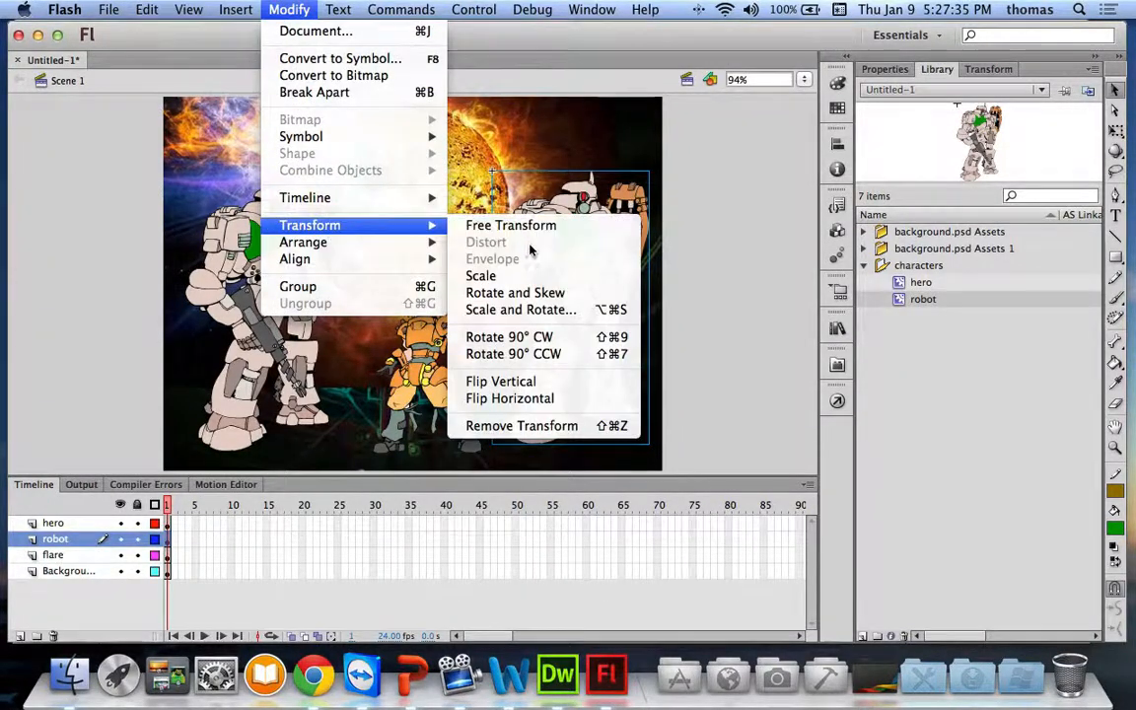
left_click(514, 405)
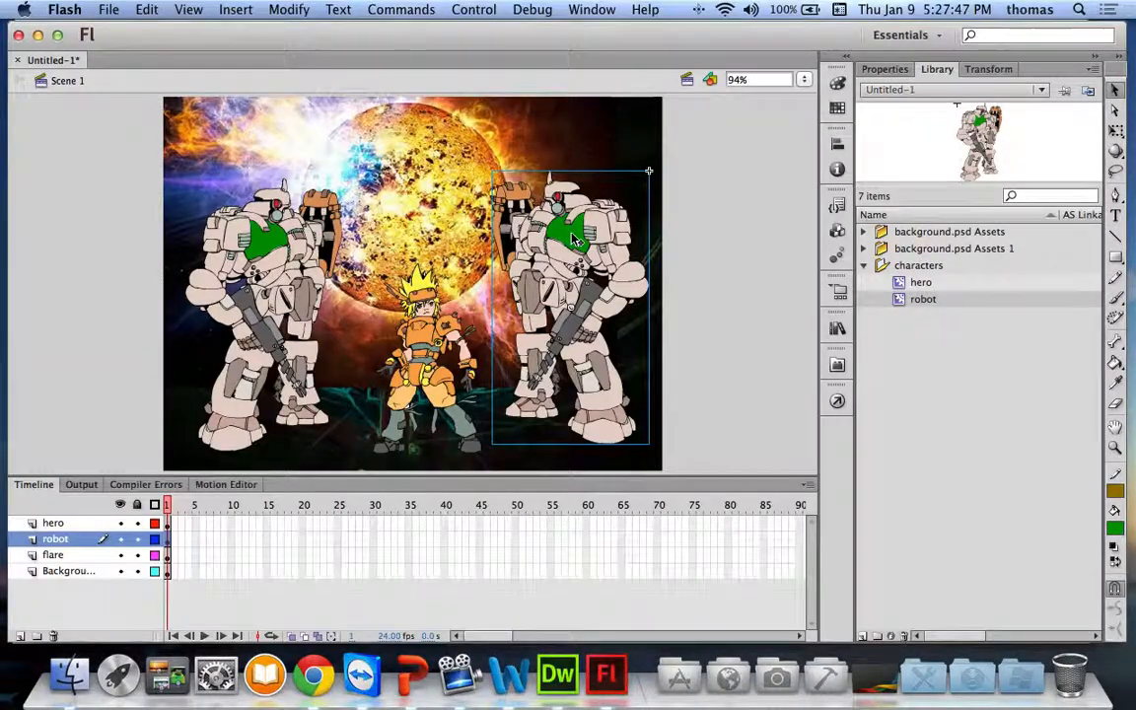
Edit the flipped robot instance in place, fill its chest shape with brown, and back out to the group level.
double_click(572, 241)
double_click(574, 244)
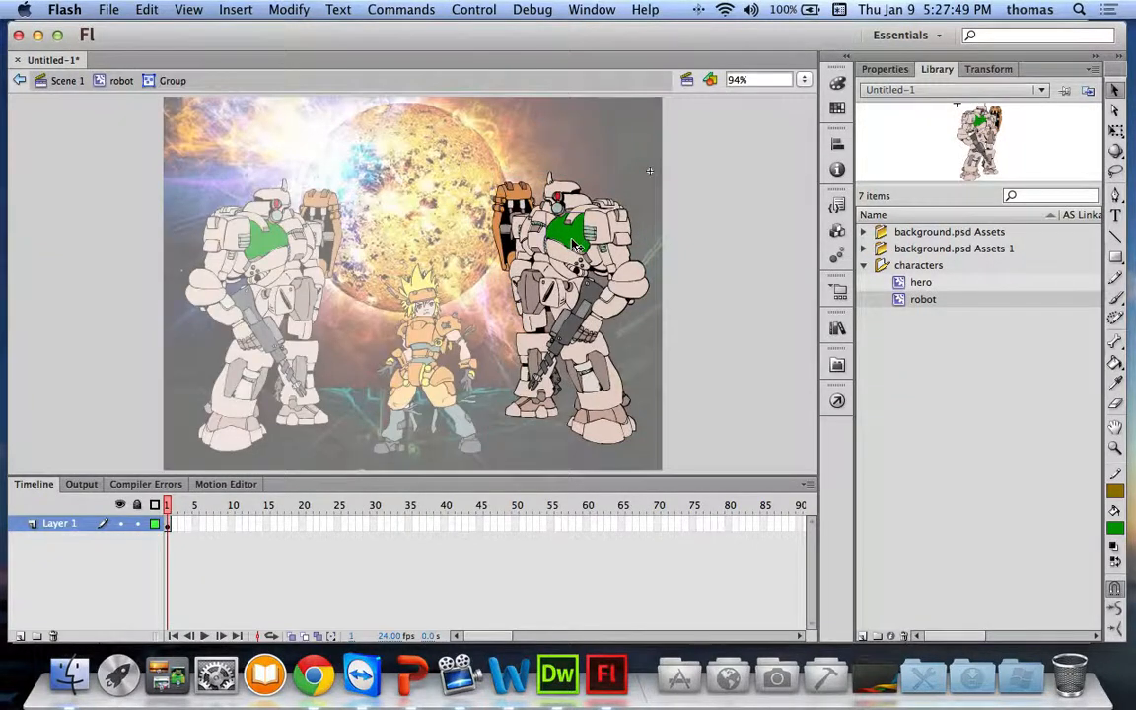
double_click(576, 246)
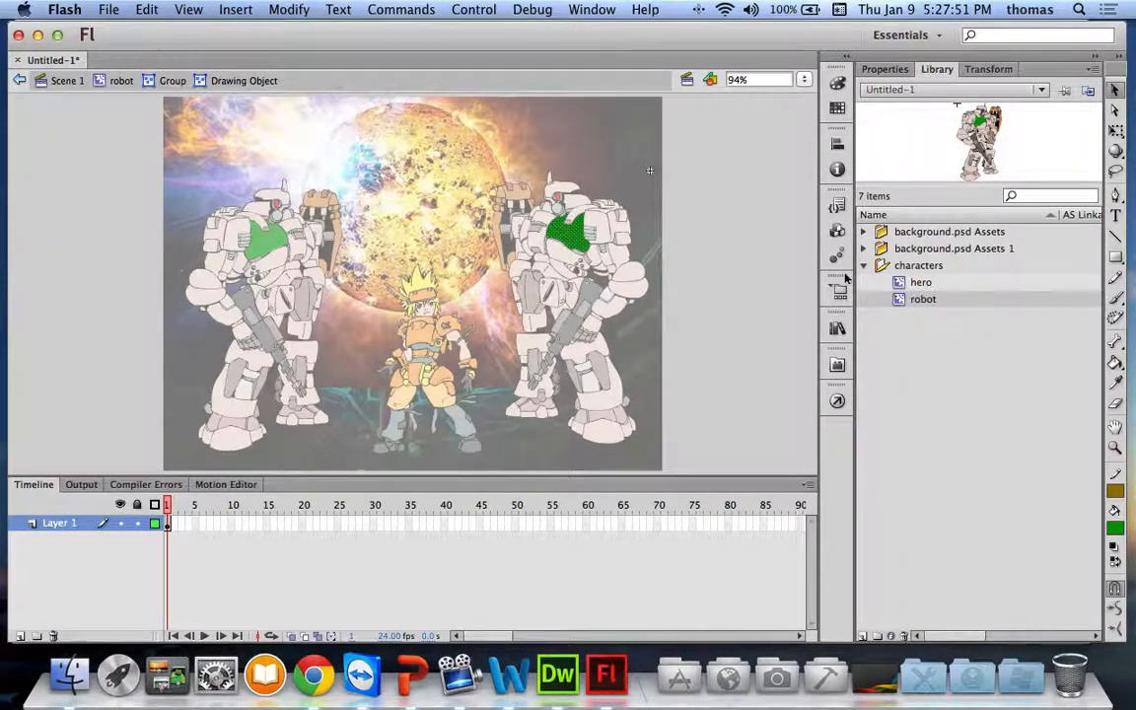
left_click(885, 69)
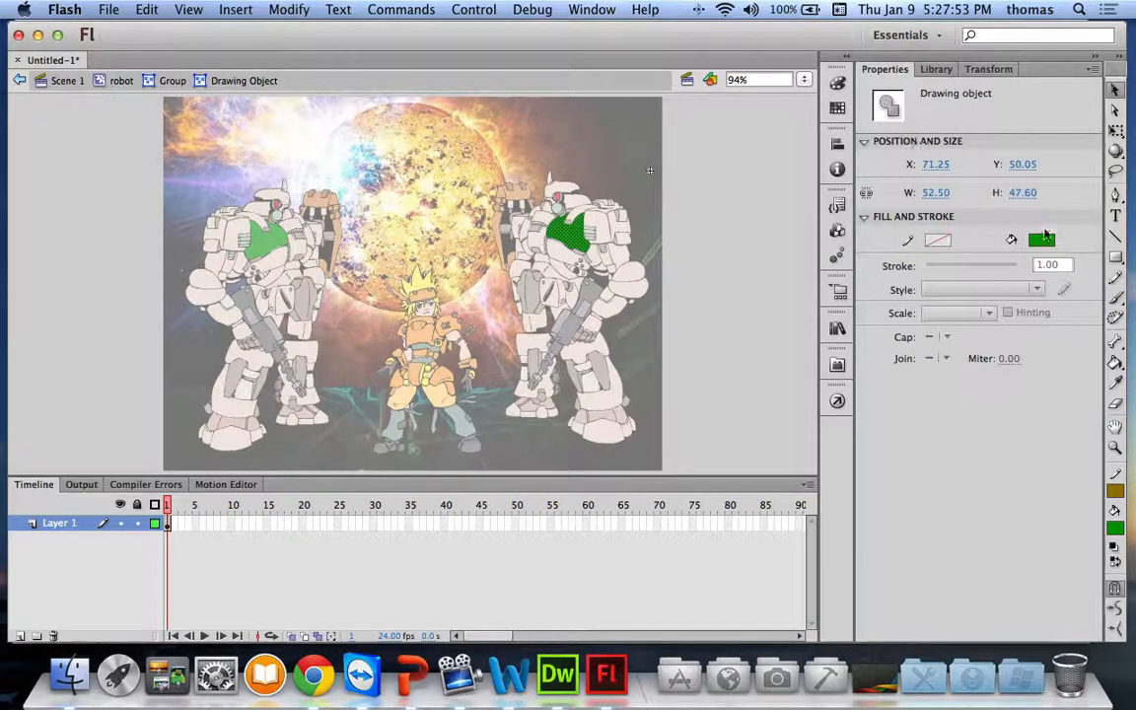
left_click(938, 240)
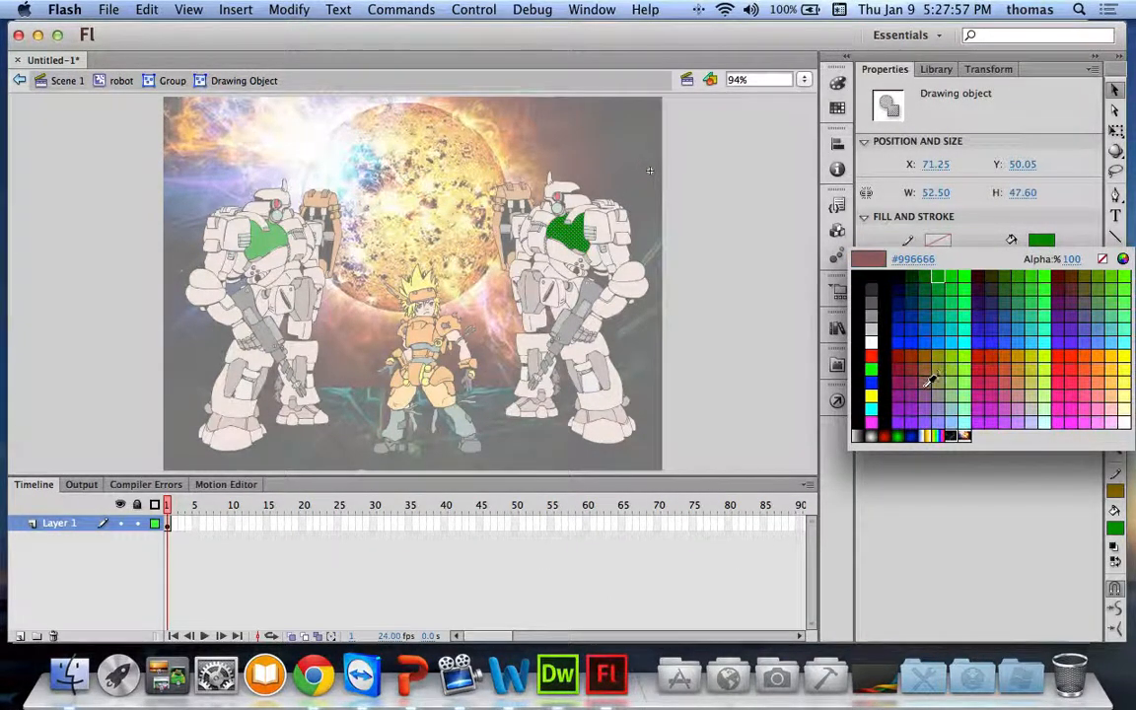
left_click(933, 365)
left_click(714, 279)
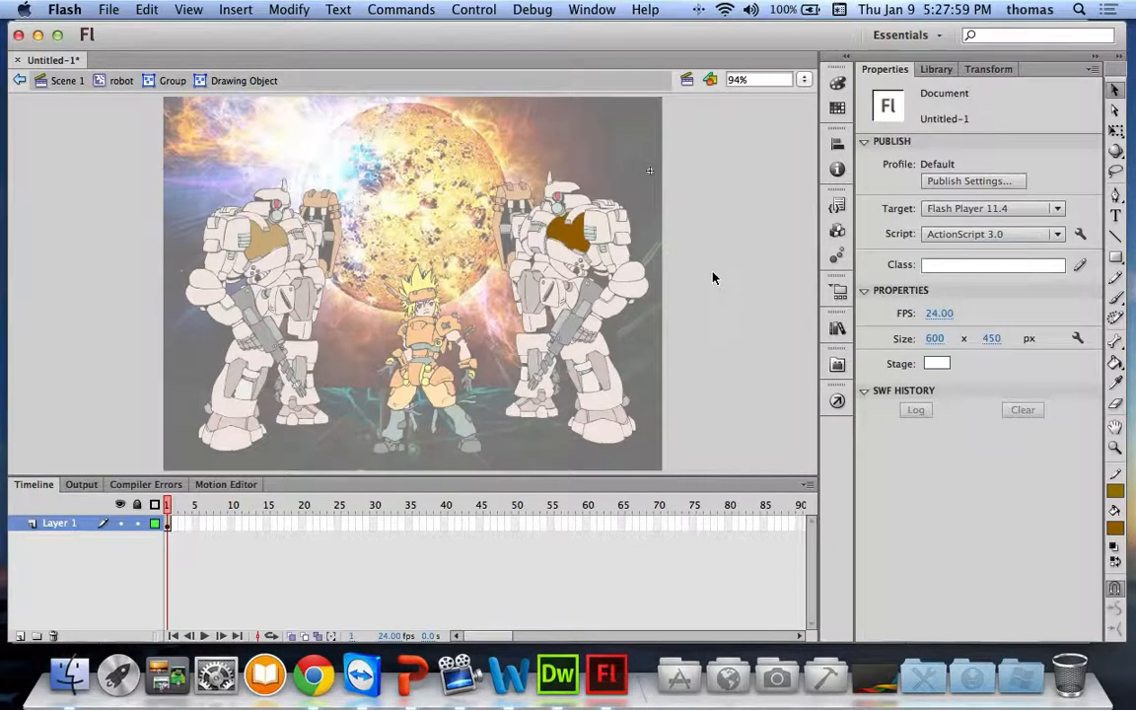
double_click(726, 271)
left_click(728, 274)
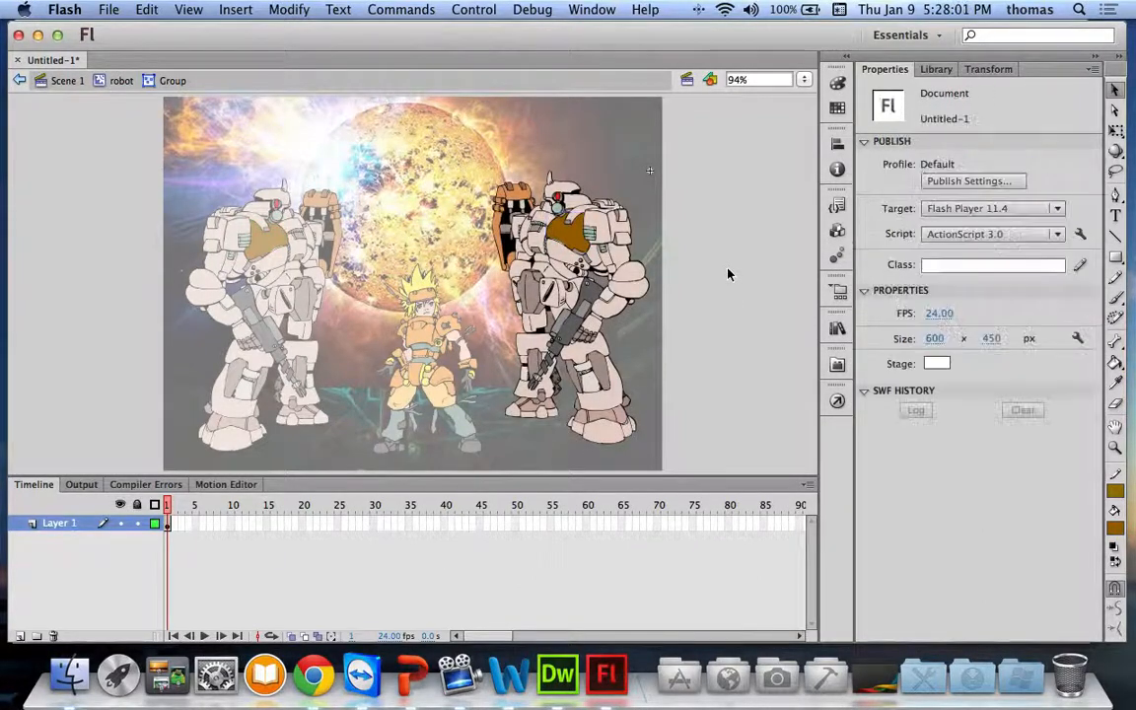
Leave the robot symbol's in-place editing, return to Scene 1, and clear the selection.
left_click(56, 82)
left_click(737, 260)
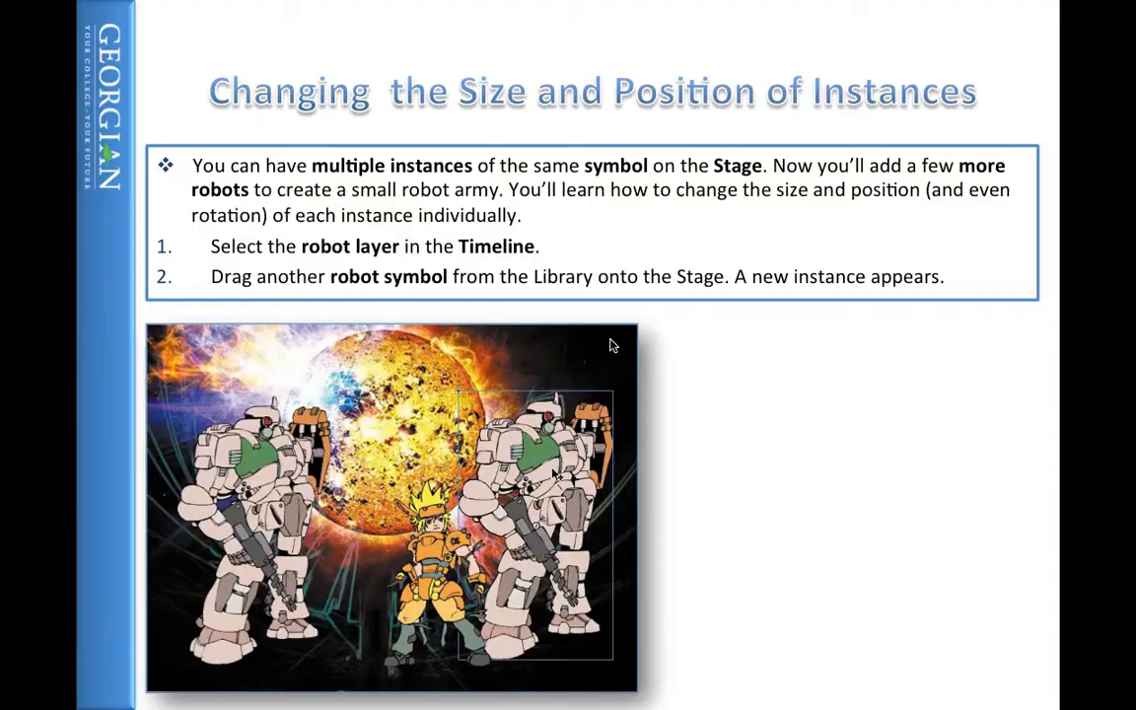
left_click(568, 456)
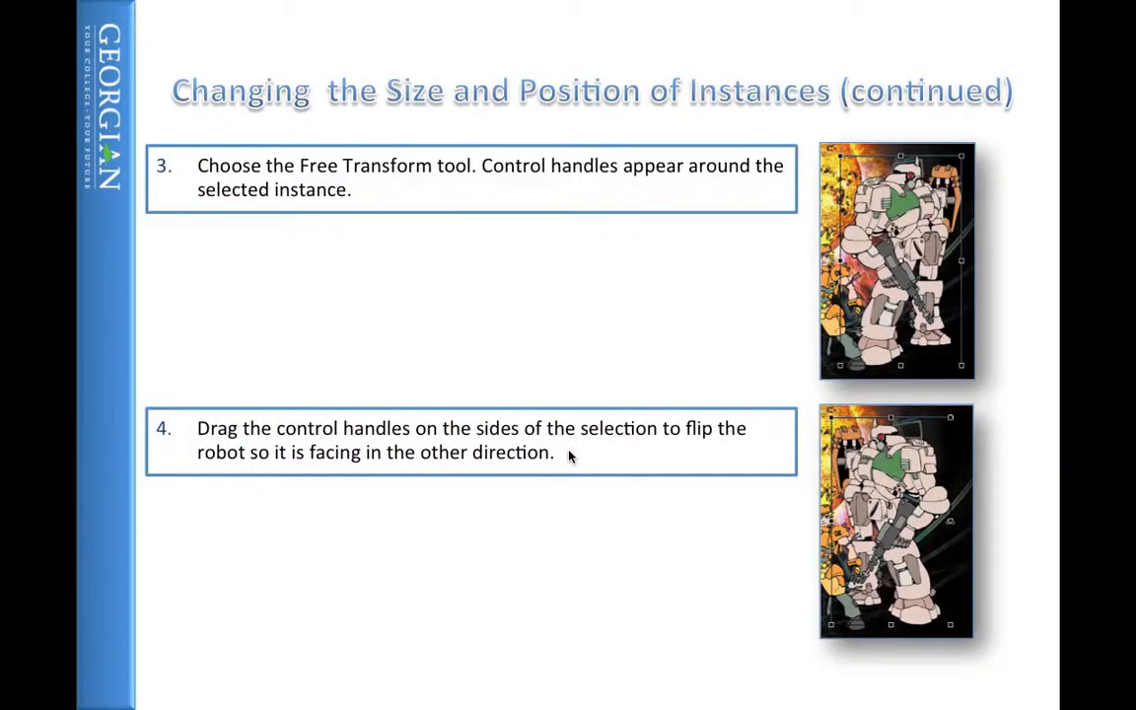
left_click(568, 456)
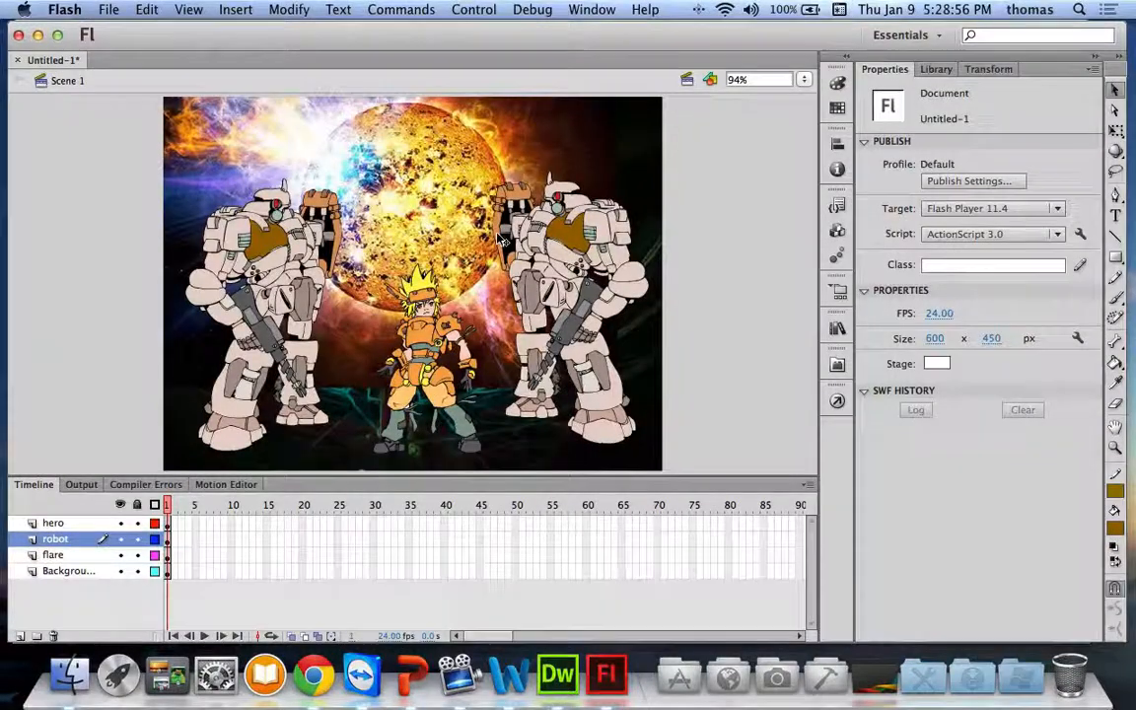
Duplicate the flipped robot instance above and slightly left of the original, and send the copy to the back.
left_click(543, 211)
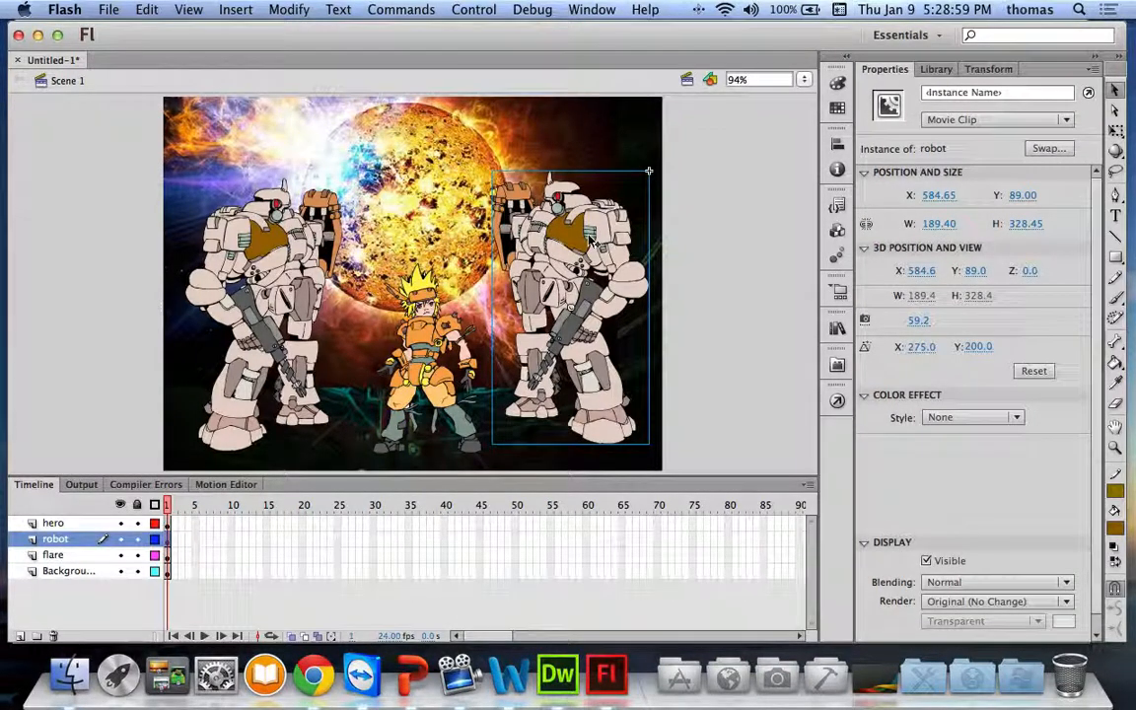
mouse_move(590, 240)
left_mouse_down()
mouse_move(414, 197)
mouse_move(416, 186)
mouse_move(402, 213)
mouse_move(590, 238)
left_mouse_up()
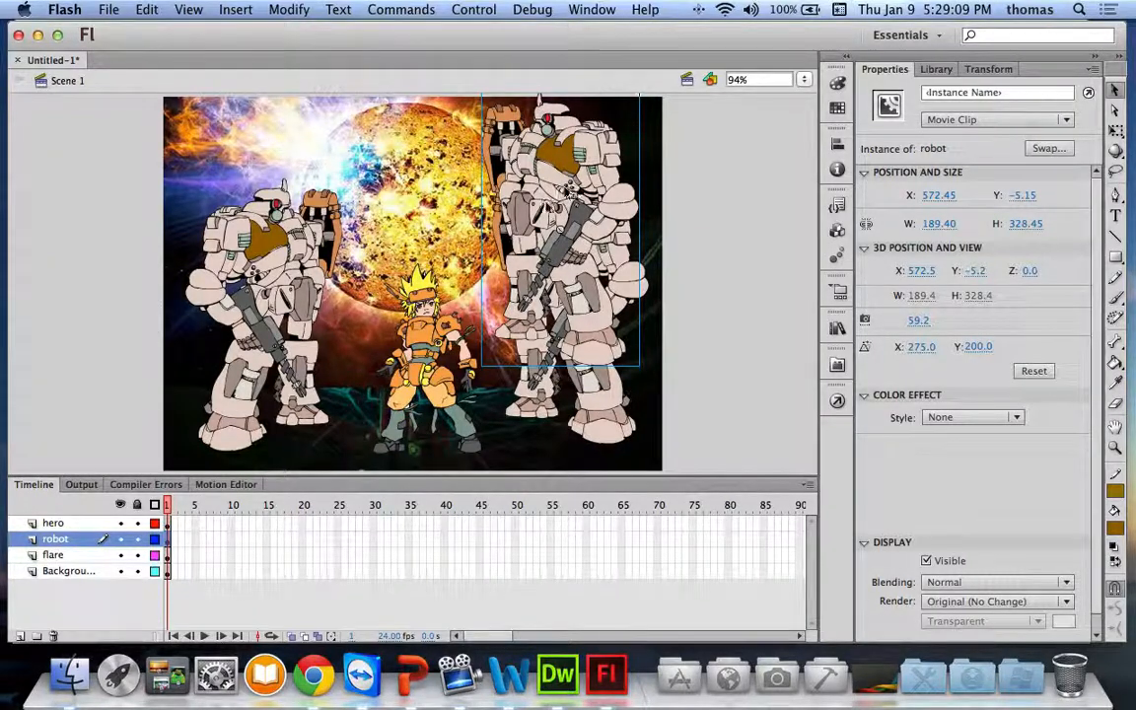
right_click(555, 212)
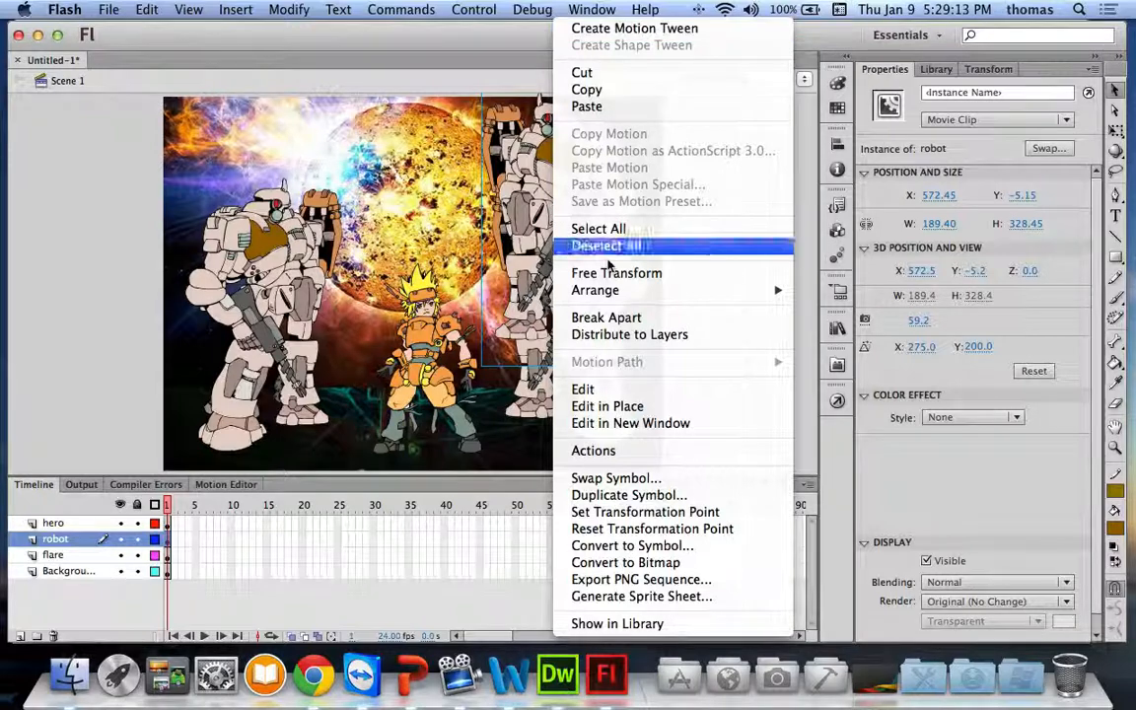
mouse_move(611, 292)
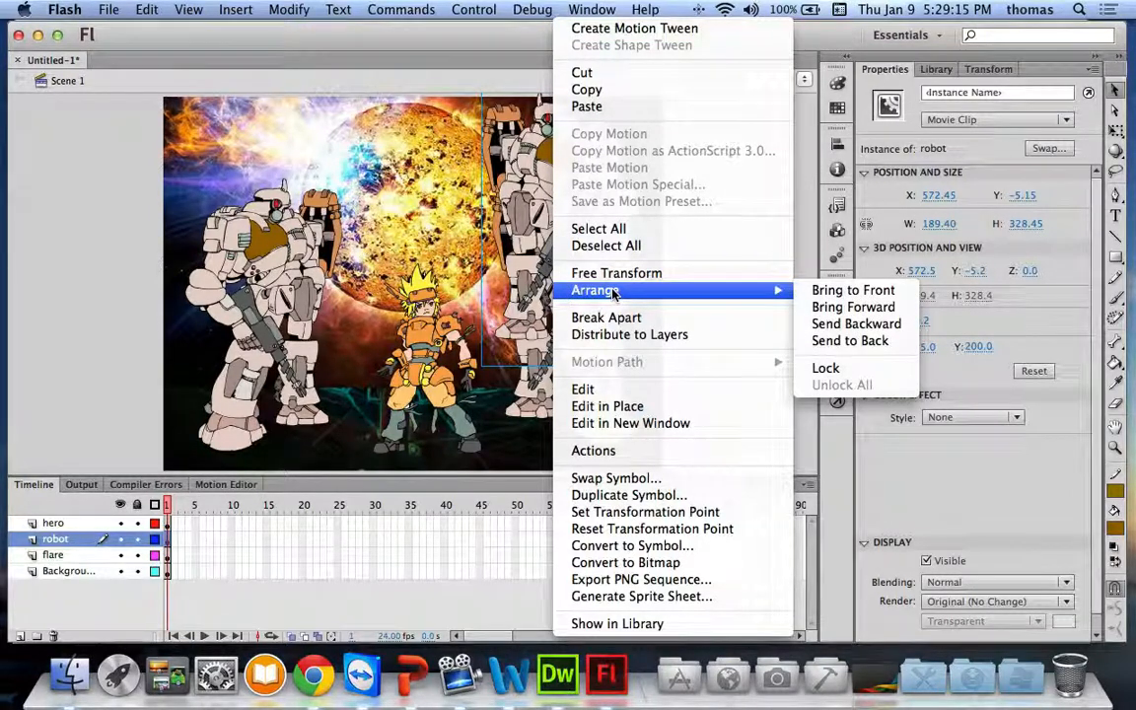
left_click(845, 341)
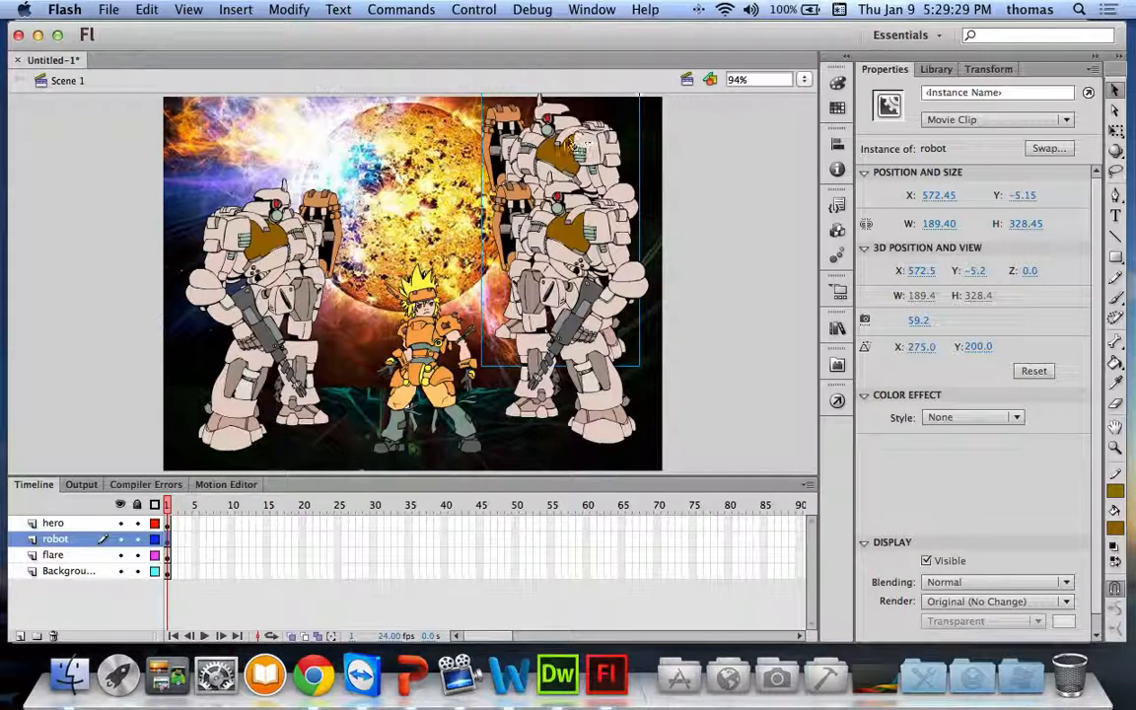
Scale the rear robot copy proportionally to about 136 × 237 px with Free Transform, and move it up and left behind the front robot.
left_click_drag(585, 138, 569, 156)
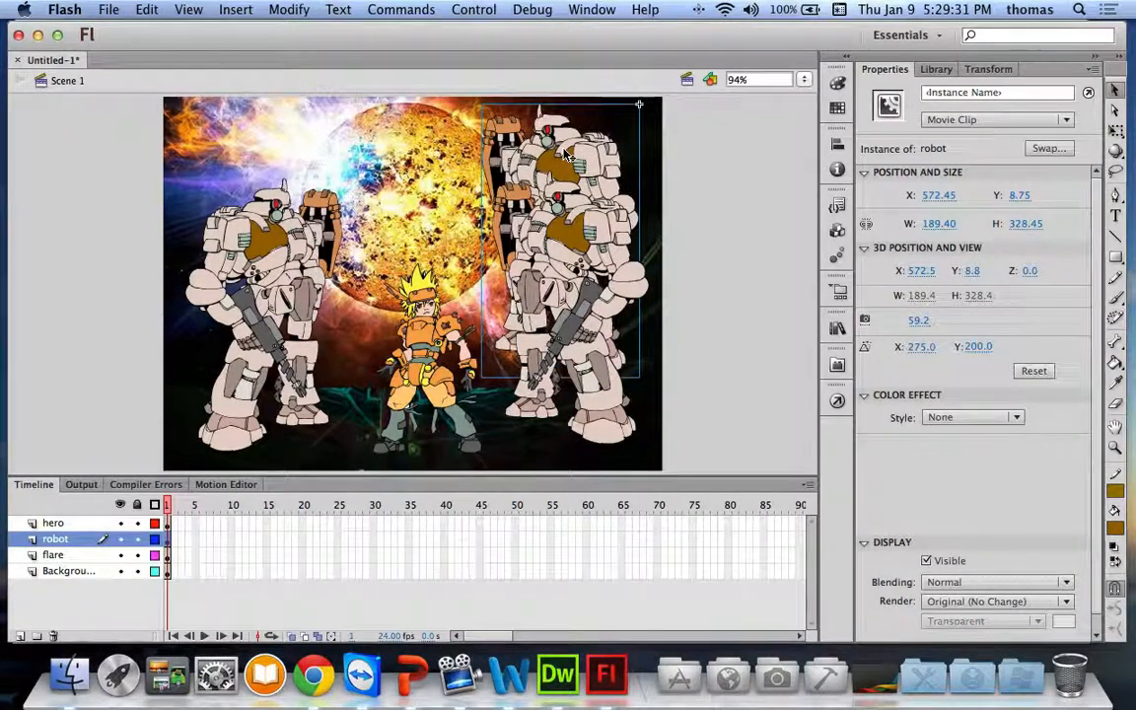
left_click(1116, 130)
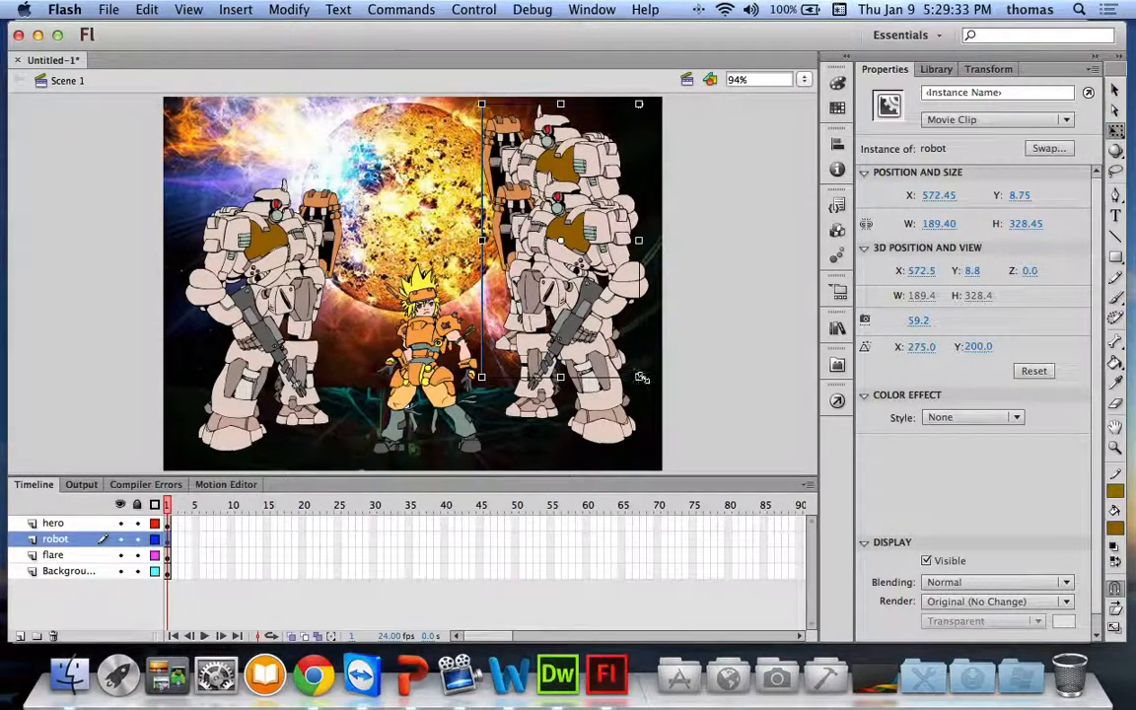
left_click_drag(639, 377, 618, 338)
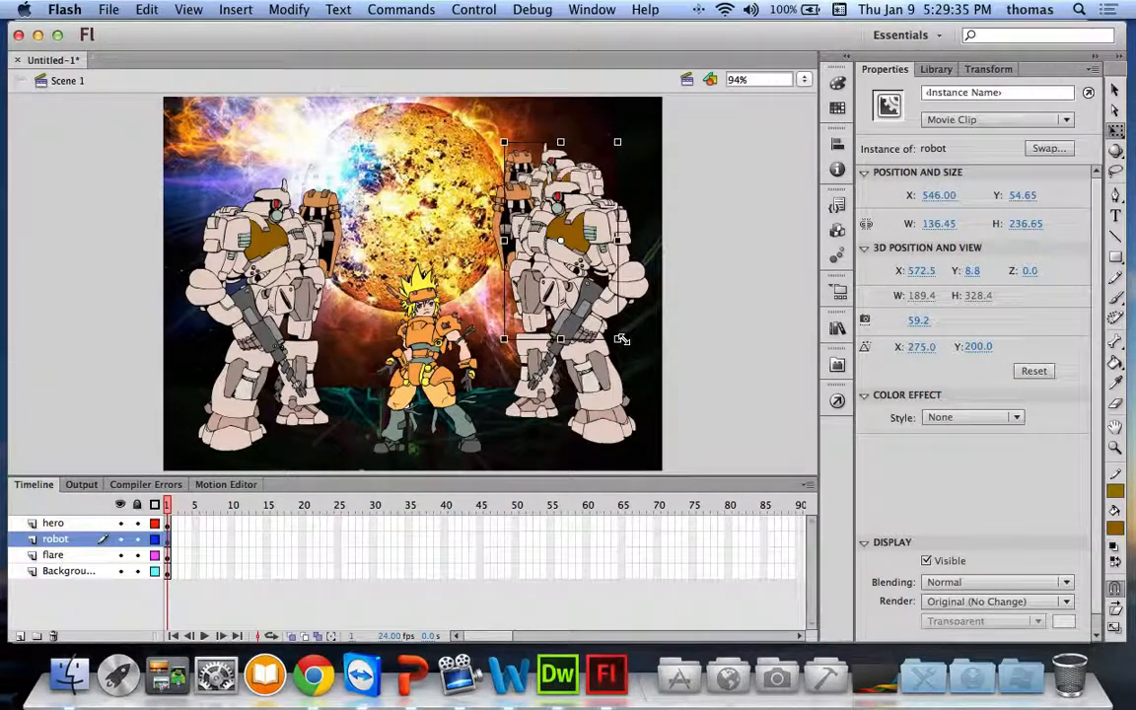
left_click_drag(579, 182, 547, 149)
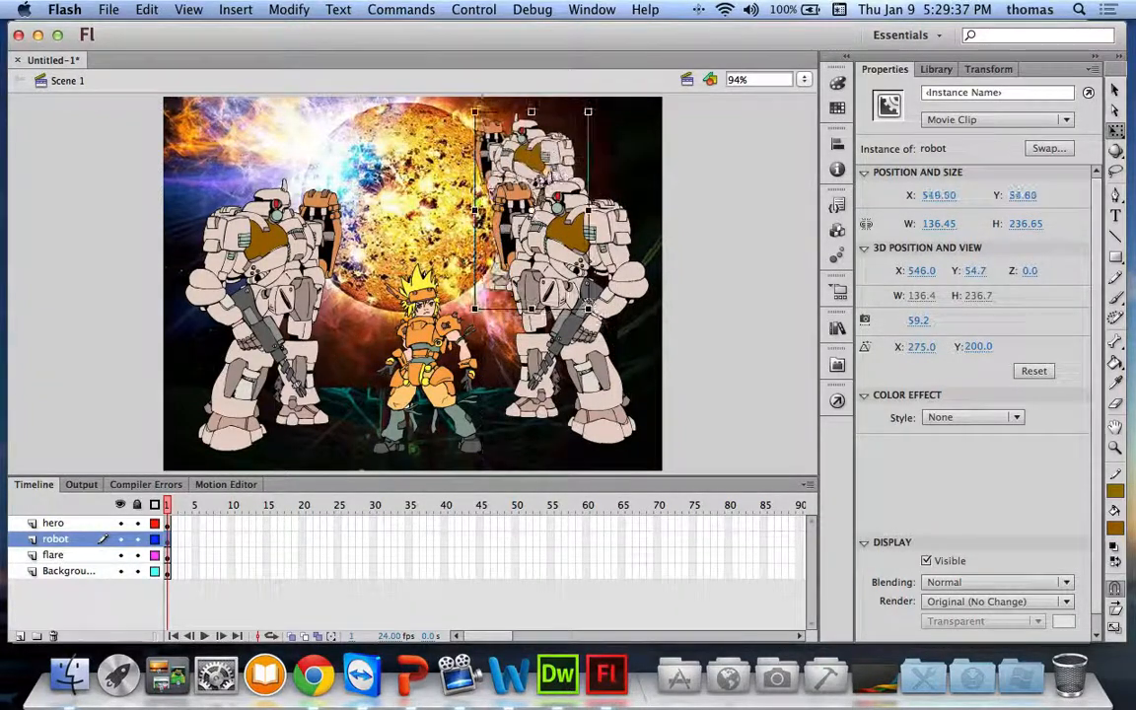
Move the front flipped robot straight down to about Y 110 and deselect it.
left_click(591, 350)
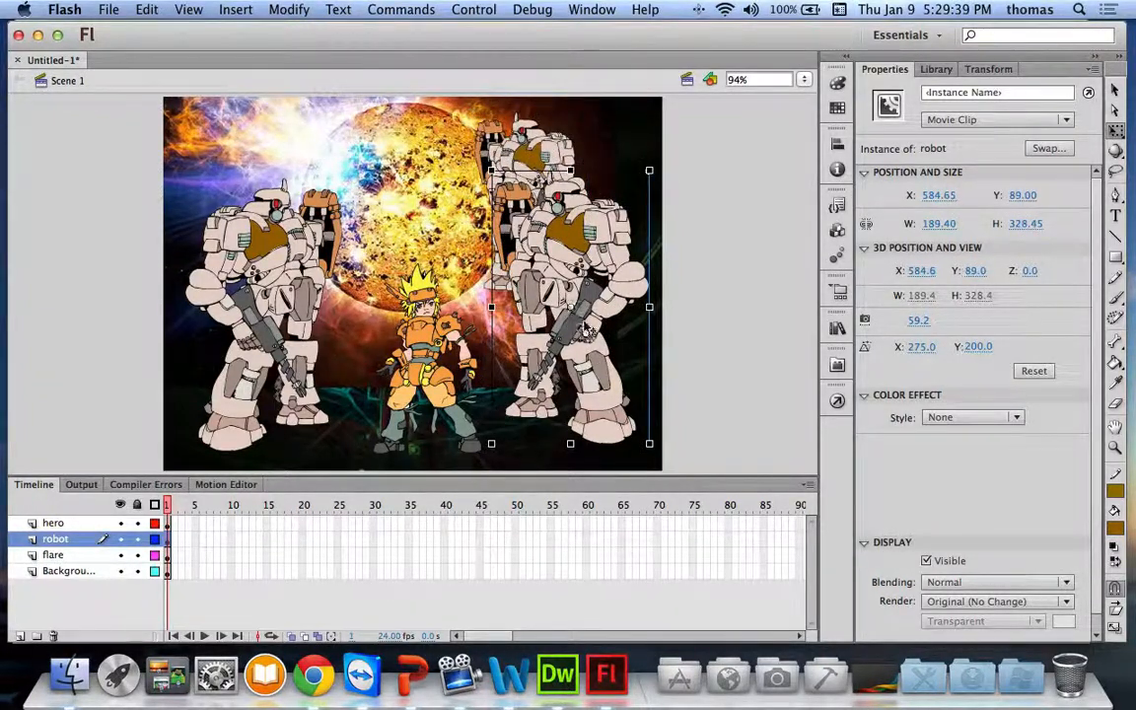
mouse_move(581, 308)
left_mouse_down()
mouse_move(595, 324)
mouse_move(581, 324)
left_mouse_up()
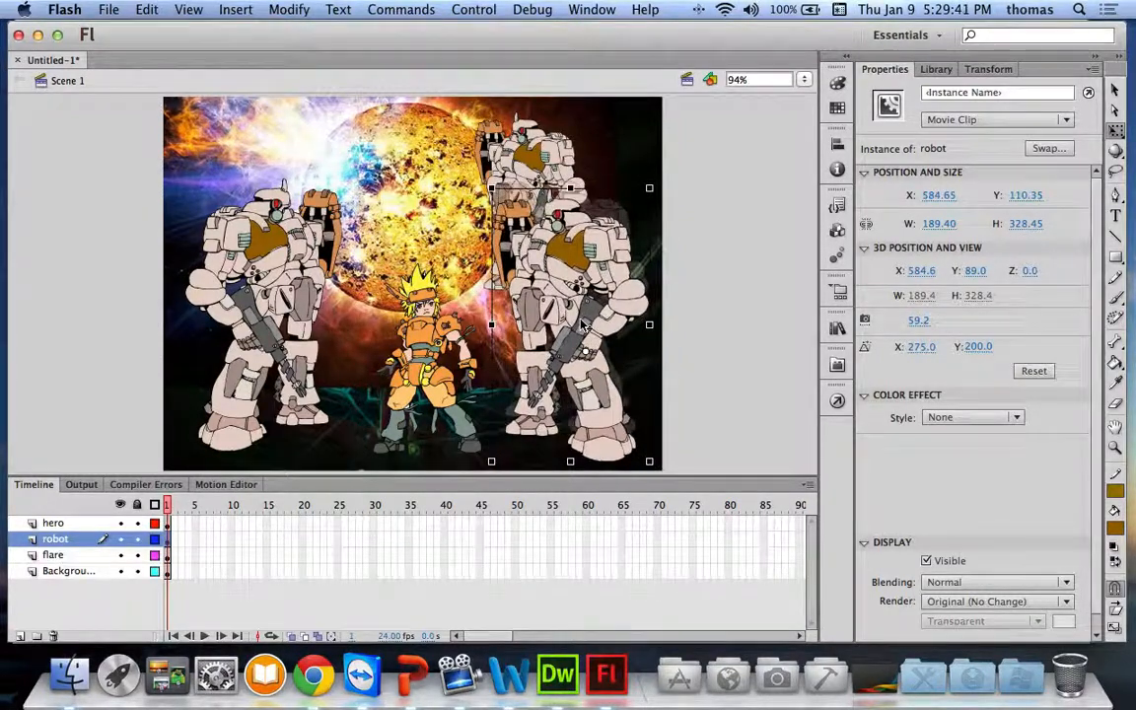
left_click(718, 313)
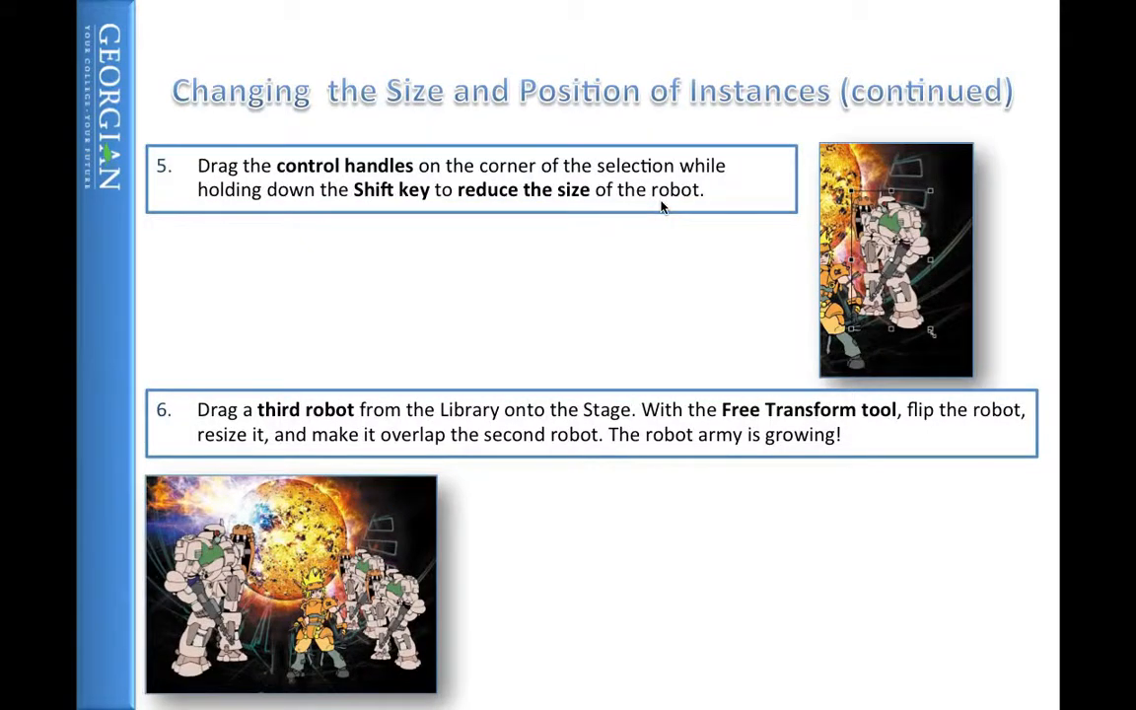
key("Right")
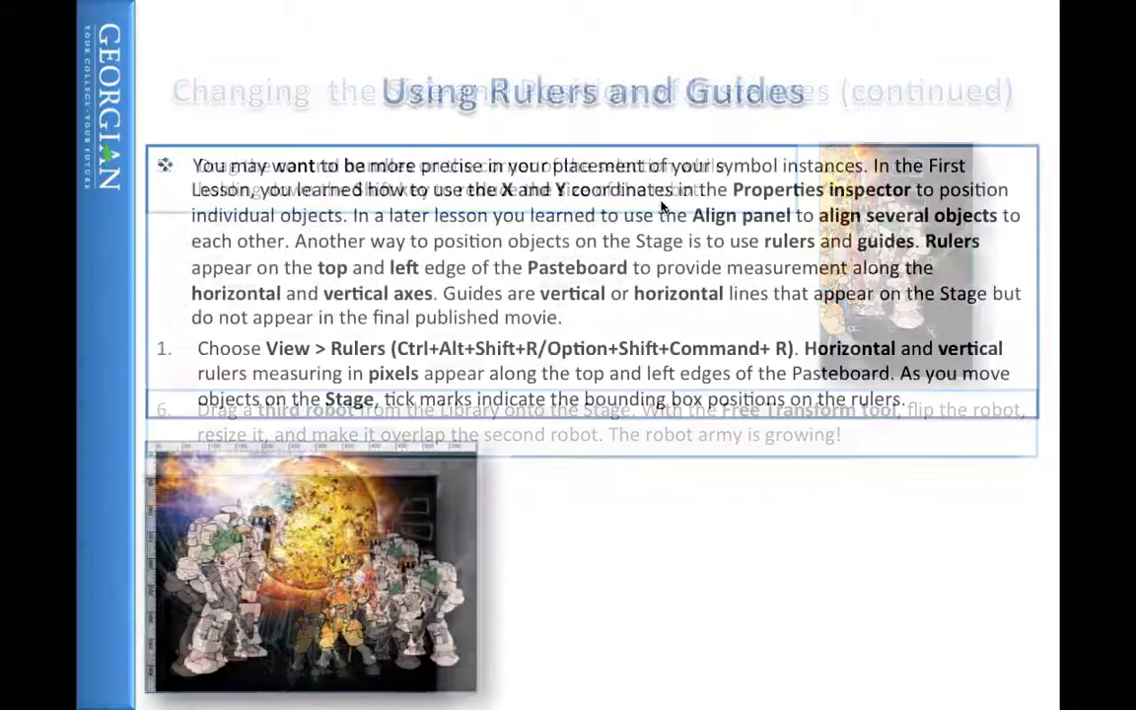
key("Right")
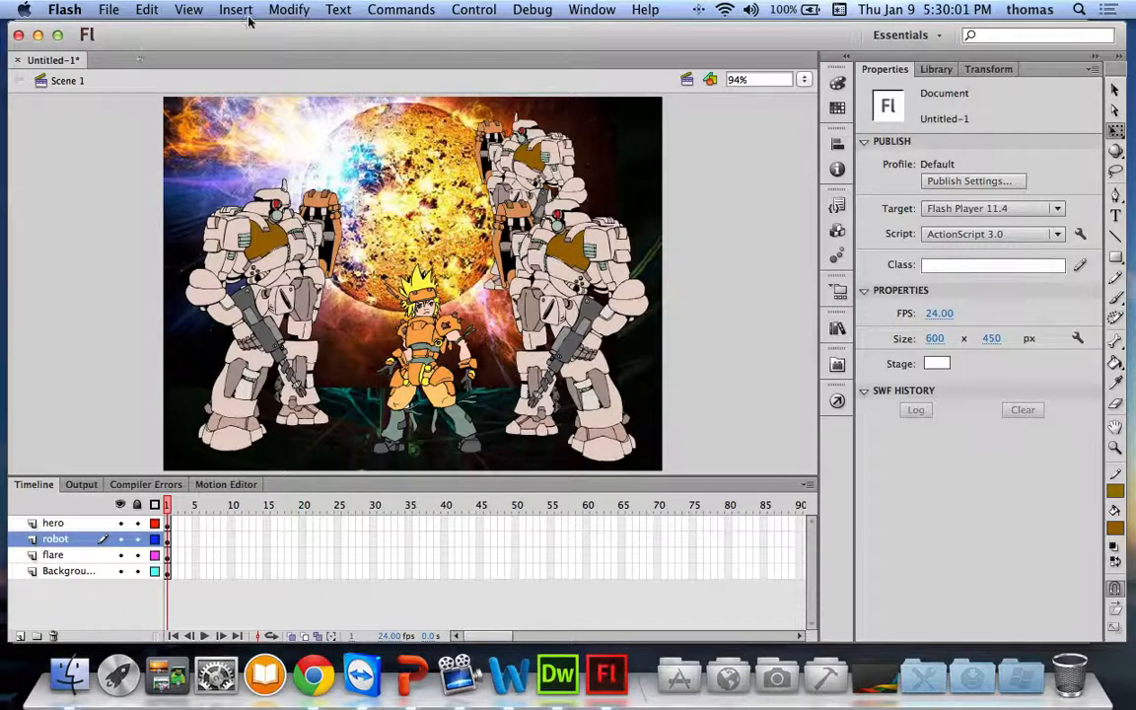
Show the rulers and add a horizontal guide near the bottom of the stage, just below the characters' feet.
left_click(198, 11)
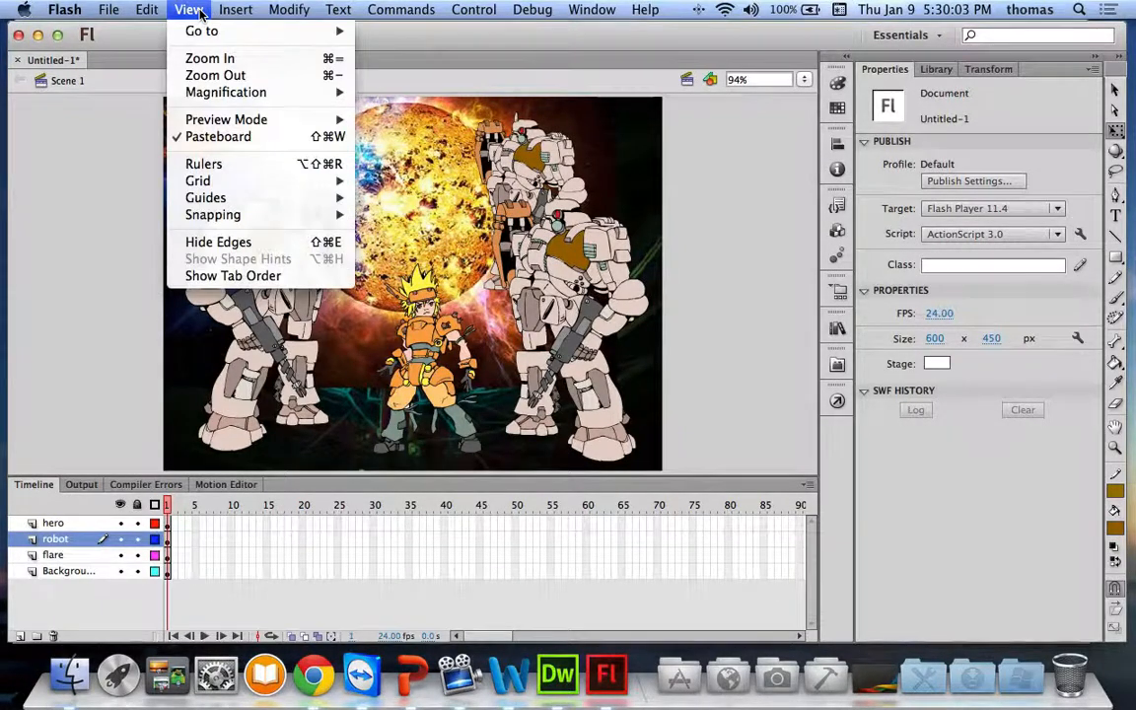
mouse_move(223, 197)
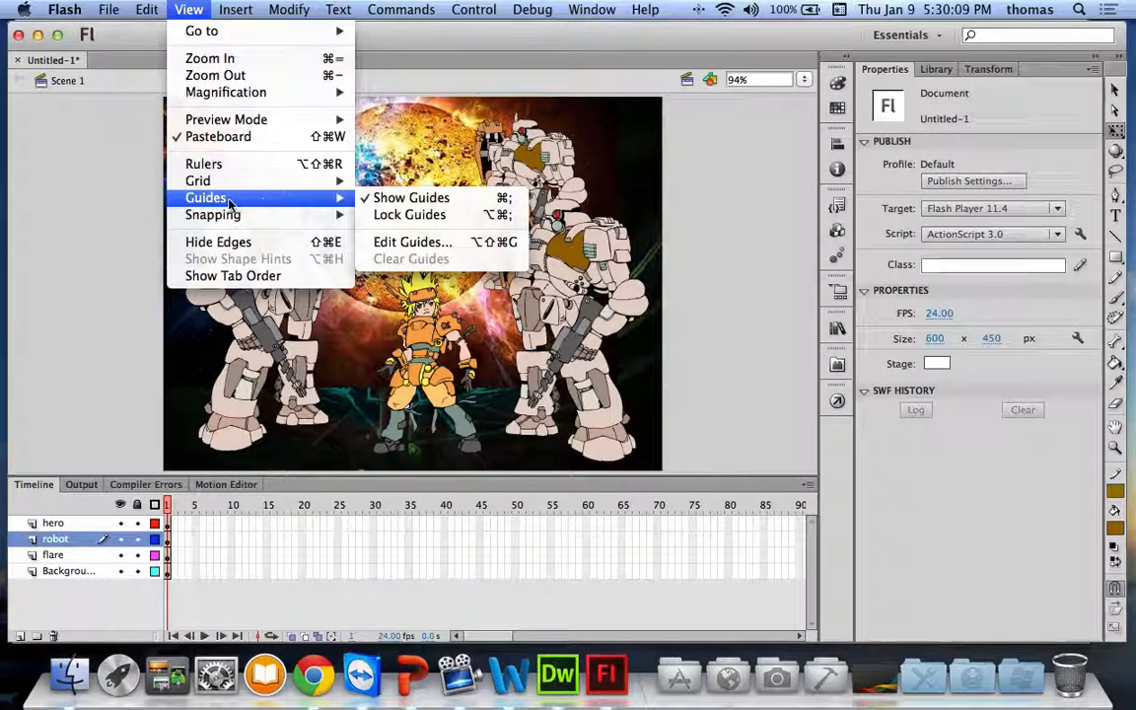
left_click(225, 166)
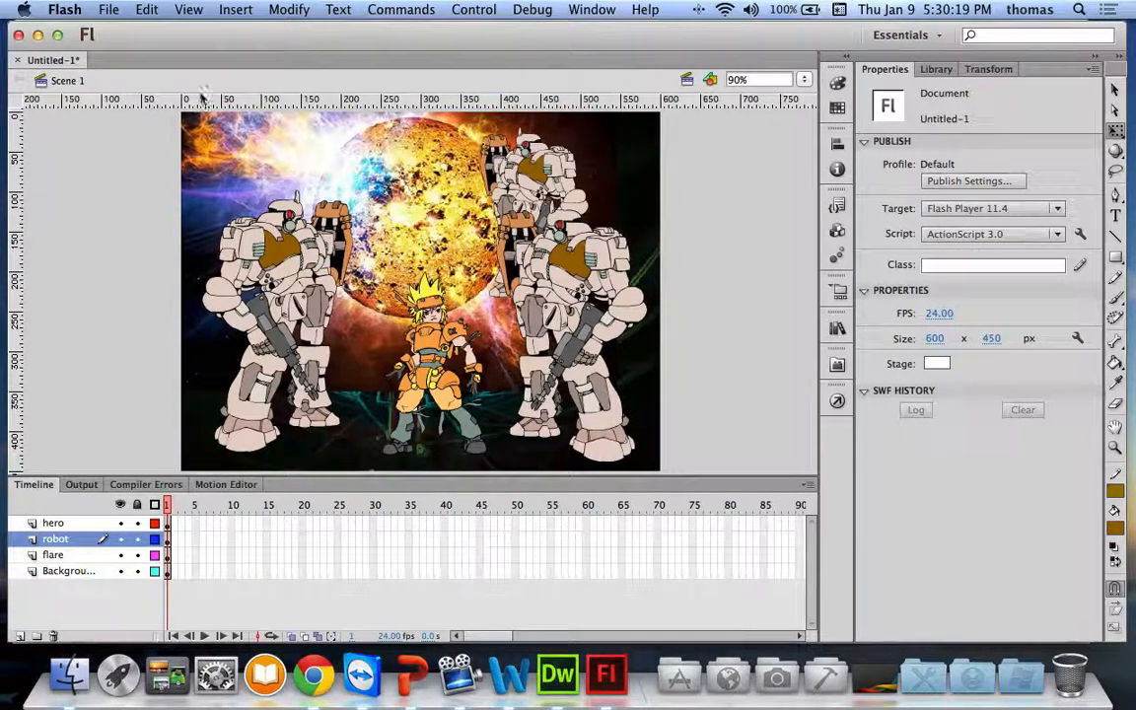
left_click_drag(166, 105, 160, 462)
Move the left robot and the hero down so the bottoms of both instances rest on the horizontal guide.
left_click(229, 397)
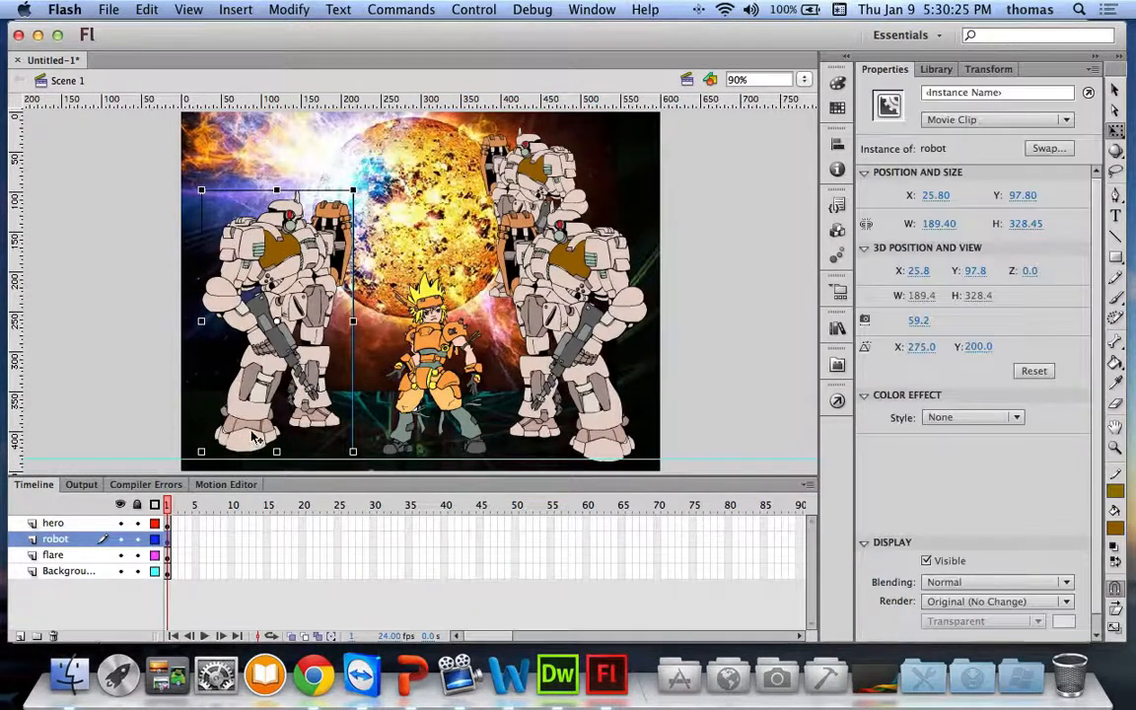
left_click(386, 363)
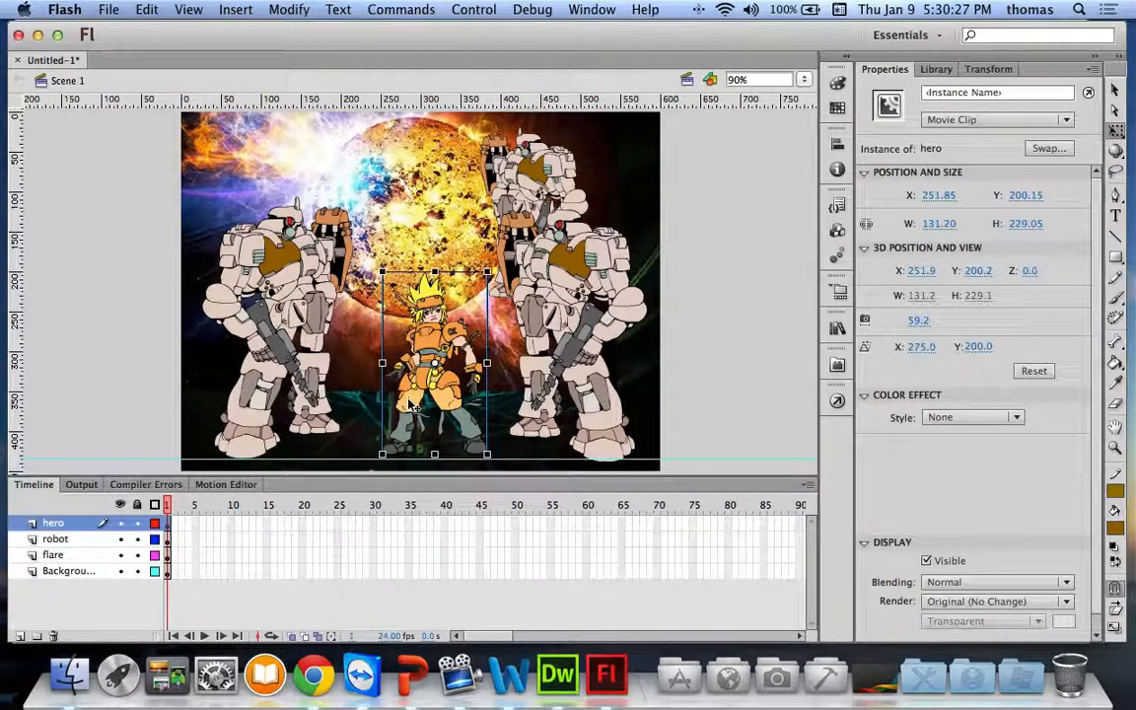
Reposition the front flipped robot so its bottom snaps to the guide and its outer side to the stage's right edge, at X 600, Y 106.15.
left_click(525, 348)
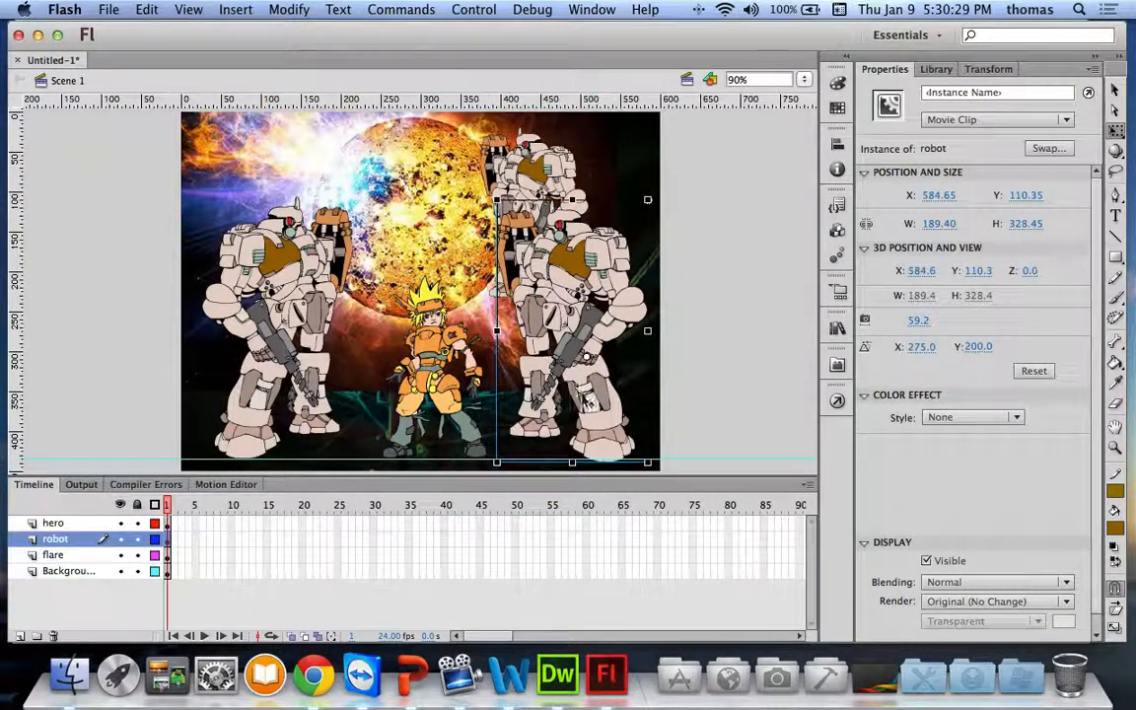
key("shift+Down")
key("Up")
key("Up")
key("shift+Up")
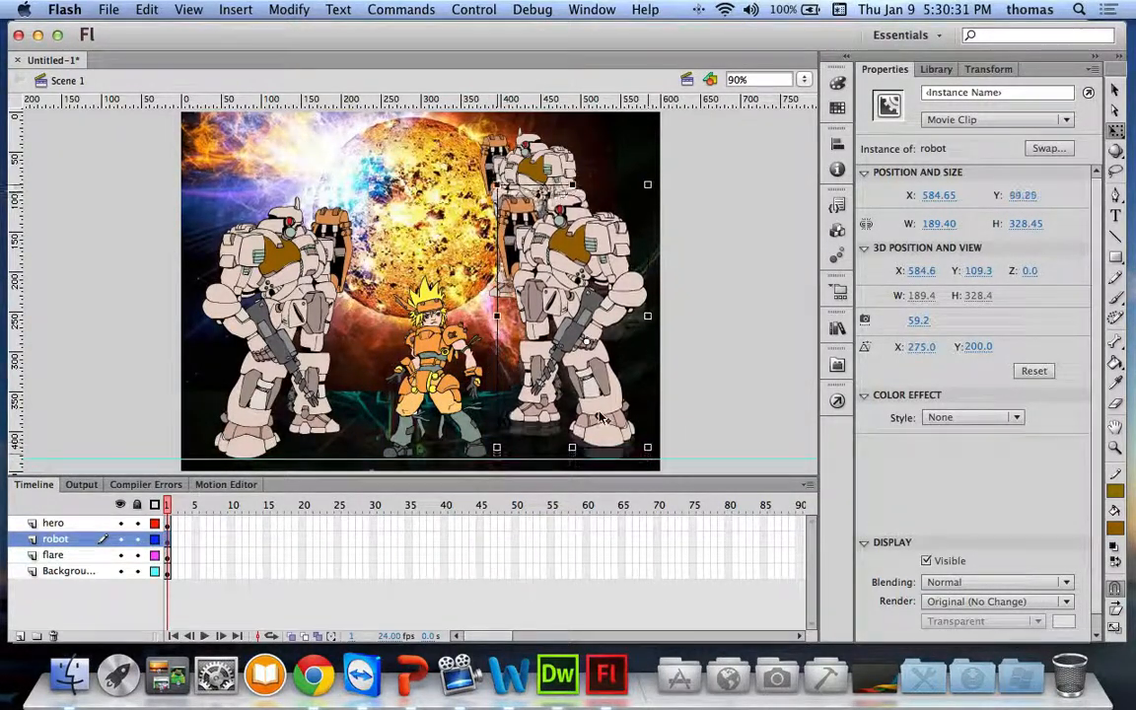
key("shift+Up")
key("Up")
key("v")
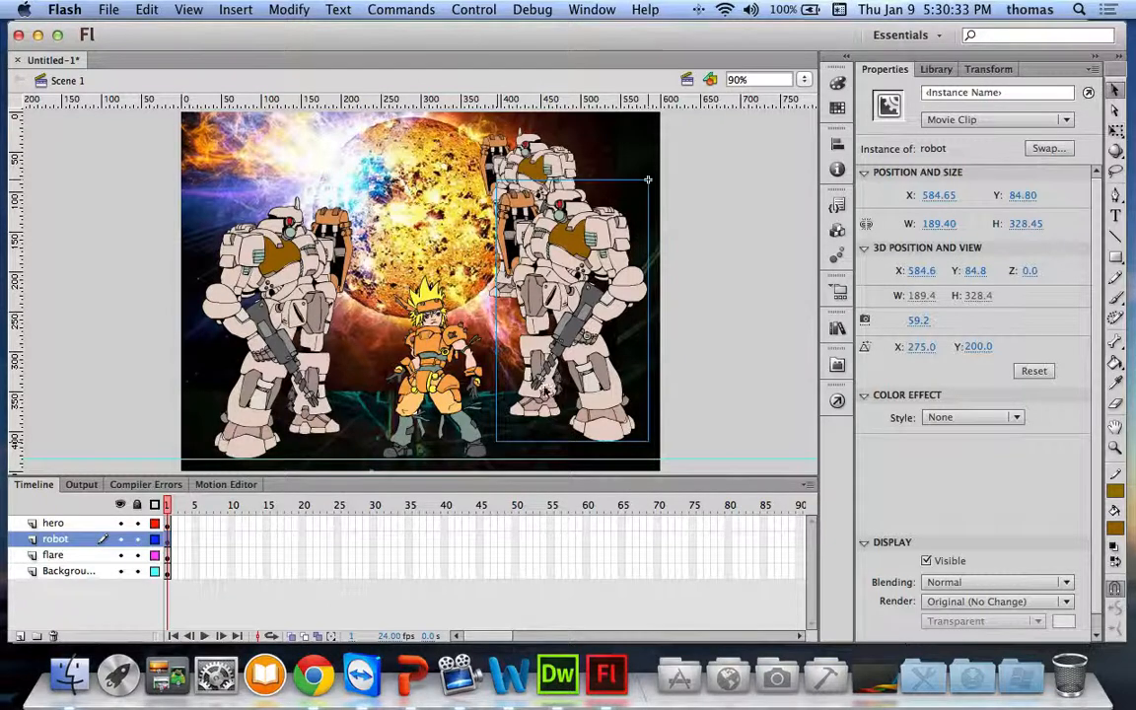
left_click_drag(613, 419, 622, 432)
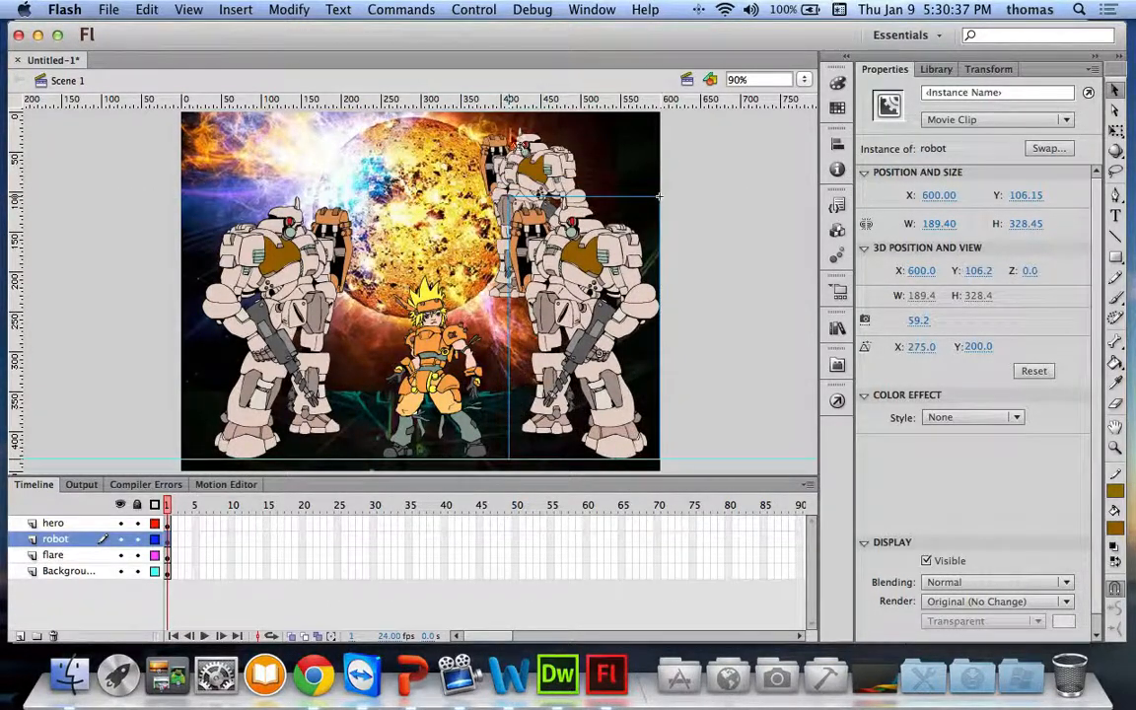
Shrink the flare bitmap to about 437 × 280 px, snap it to the stage's top-left corner at X 0, Y 0, and deselect it.
left_click(514, 153)
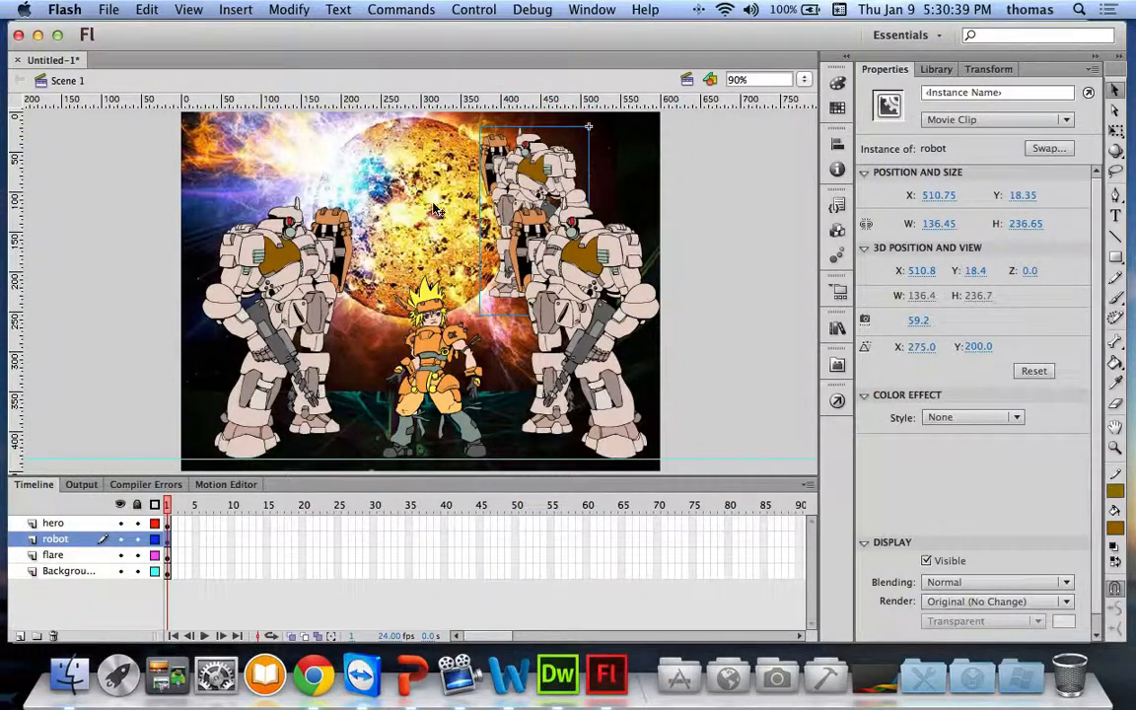
mouse_move(387, 201)
left_mouse_down()
mouse_move(355, 196)
mouse_move(386, 194)
mouse_move(390, 207)
left_mouse_up()
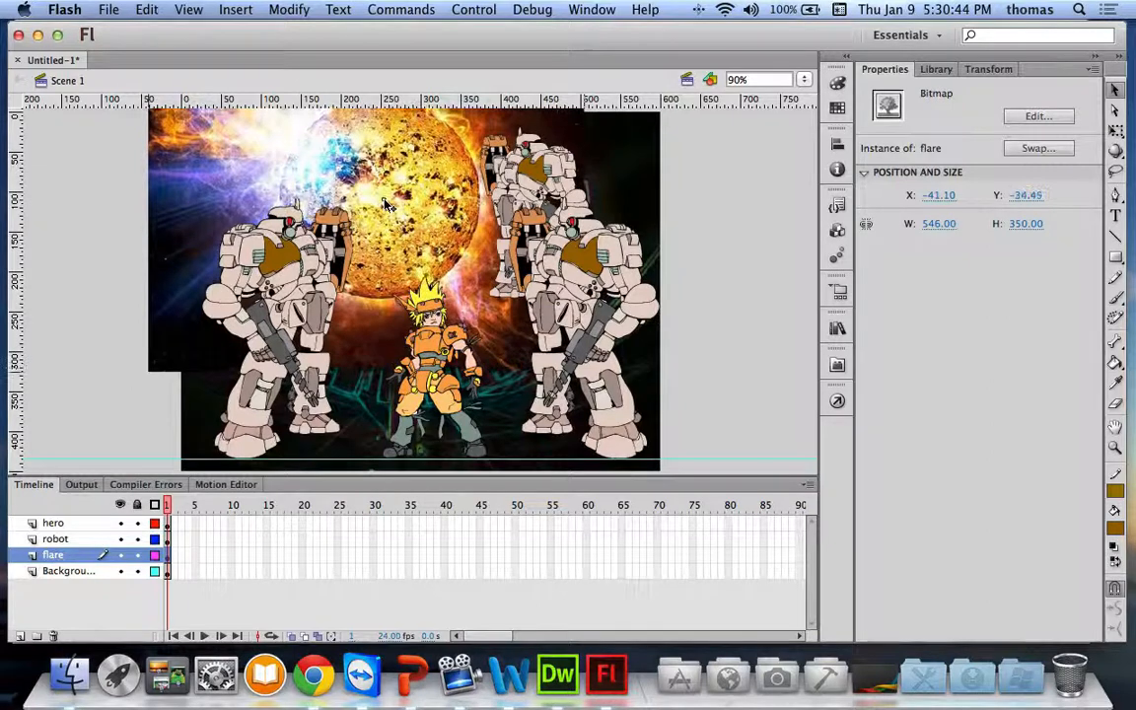
left_click(1116, 132)
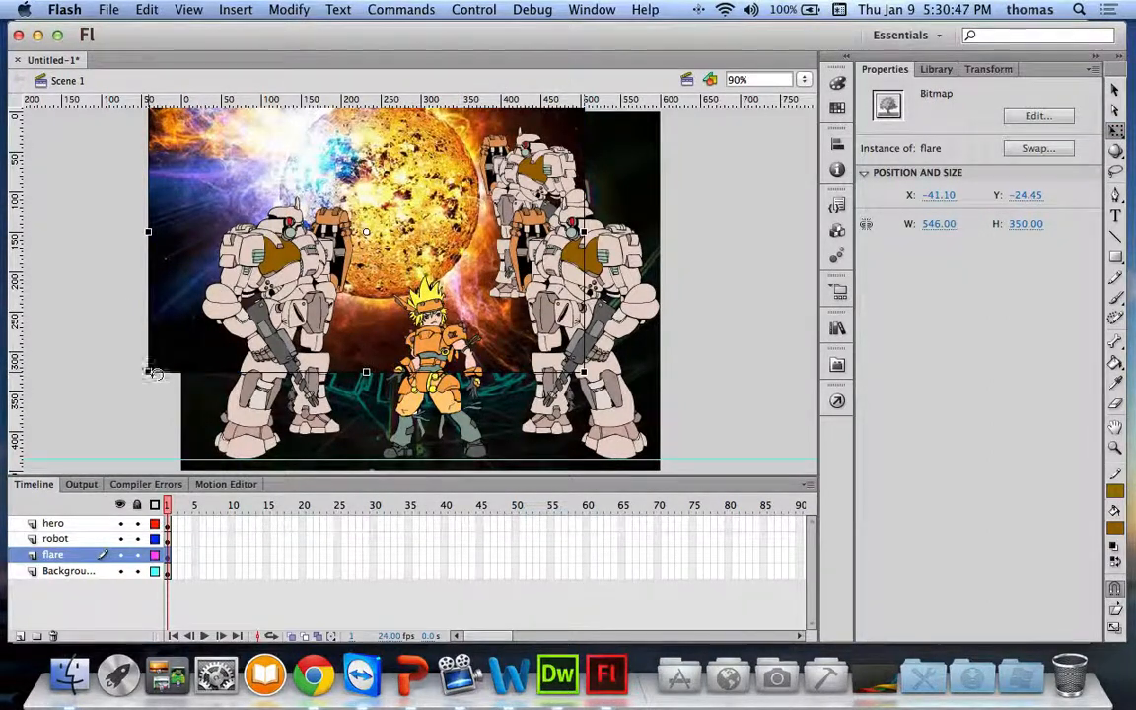
left_click_drag(149, 372, 190, 343)
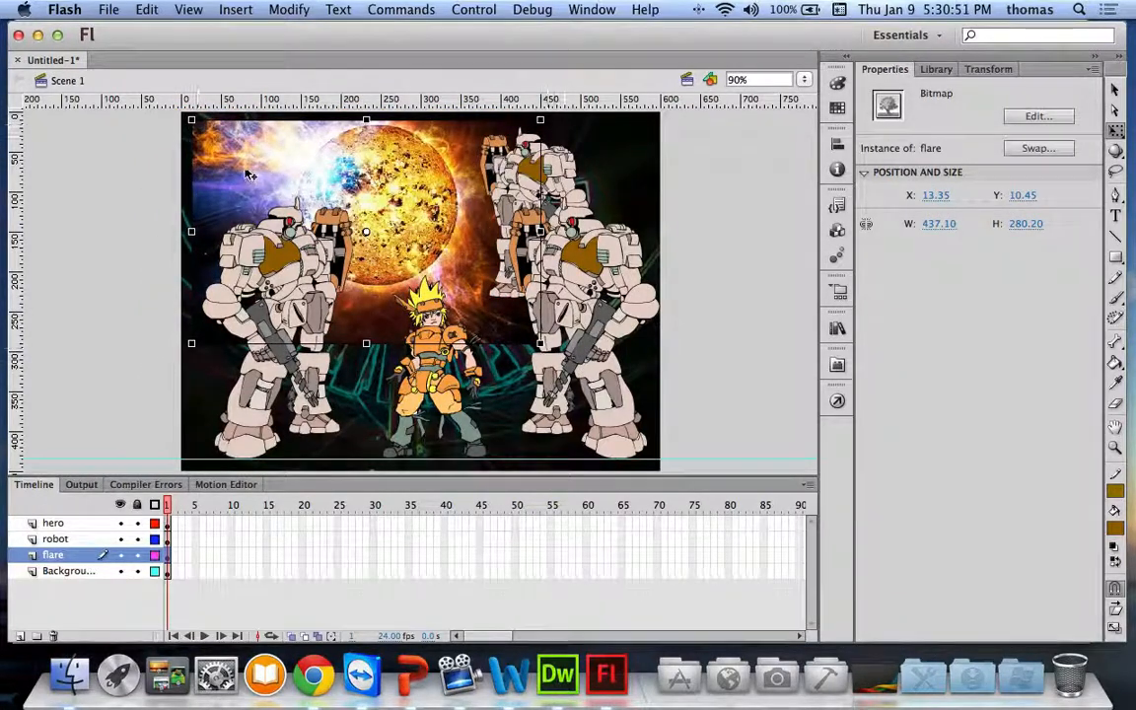
left_click(1115, 88)
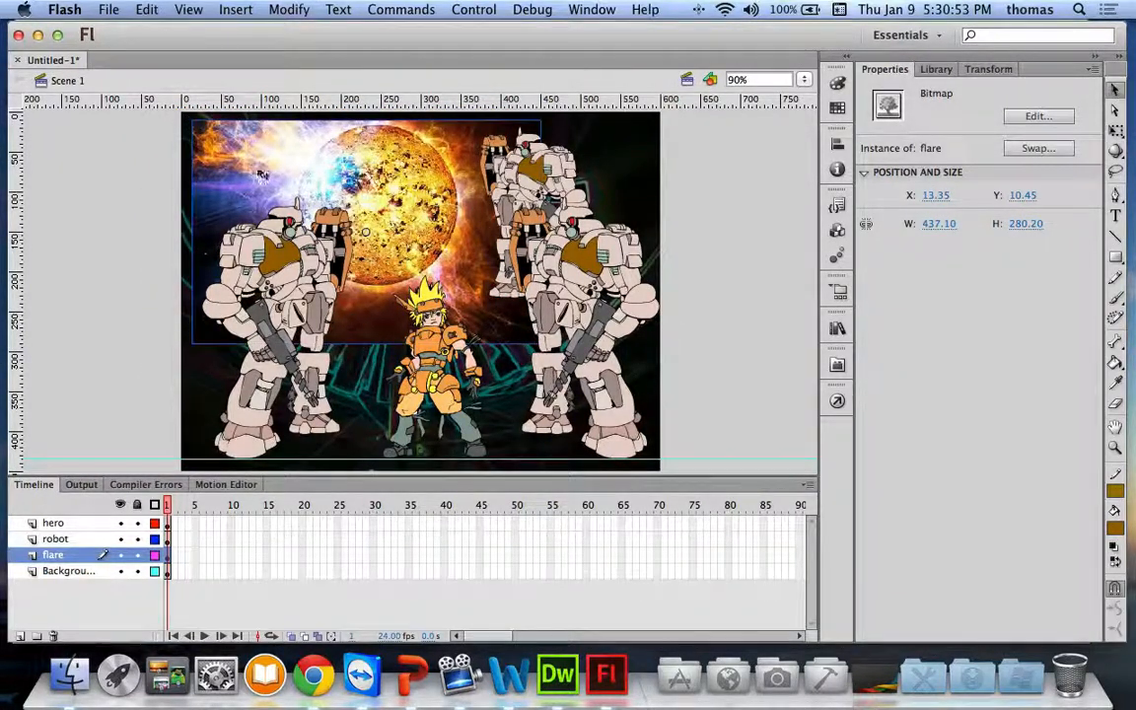
mouse_move(258, 160)
left_mouse_down()
mouse_move(242, 160)
mouse_move(247, 148)
left_mouse_up()
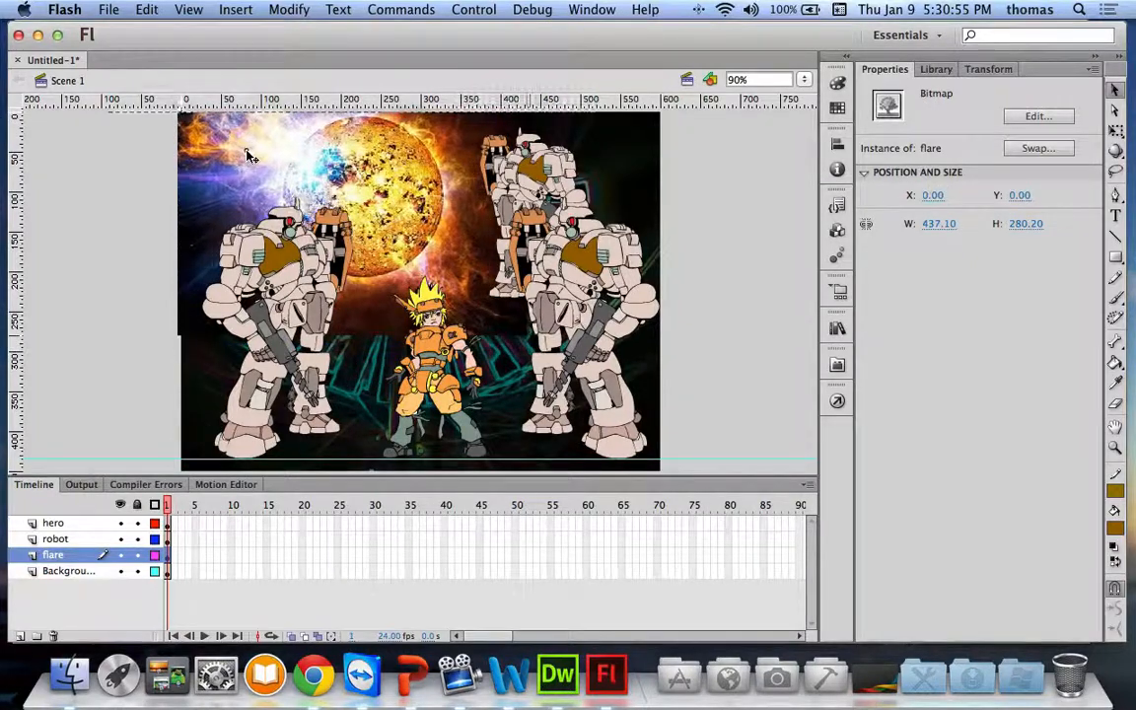
key("Escape")
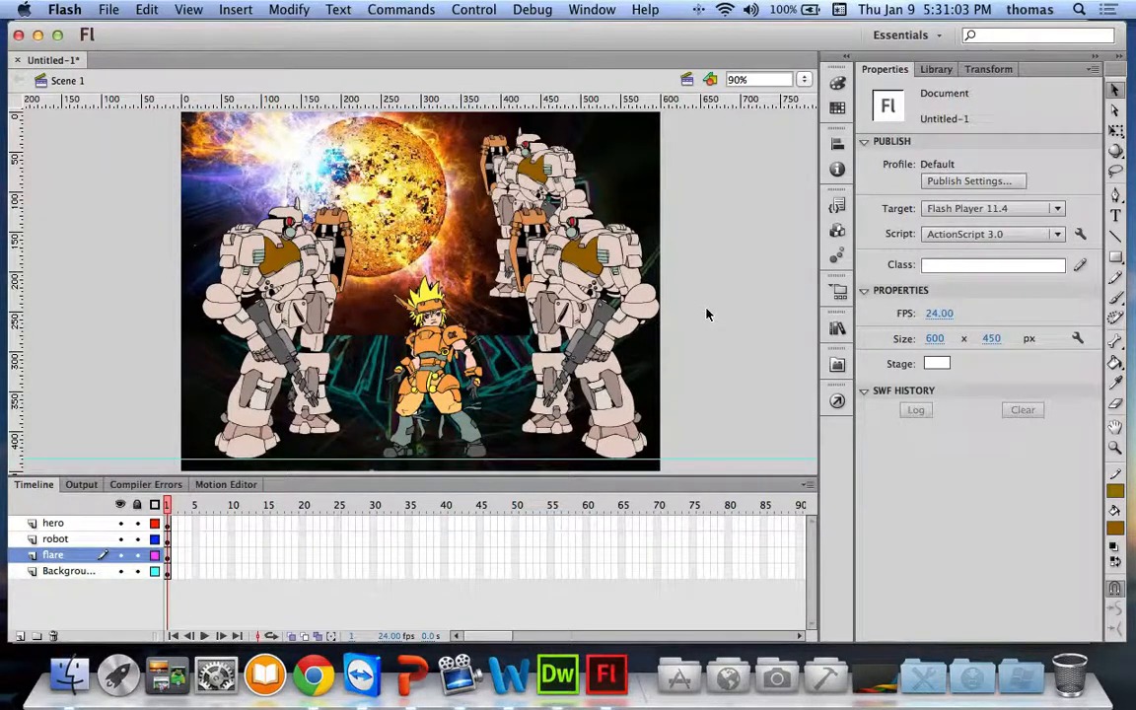
Move the small rear robot slightly left and up, deselect it, and switch to the PowerPoint slide show.
left_click(513, 162)
left_click_drag(513, 163, 488, 158)
left_click(752, 201)
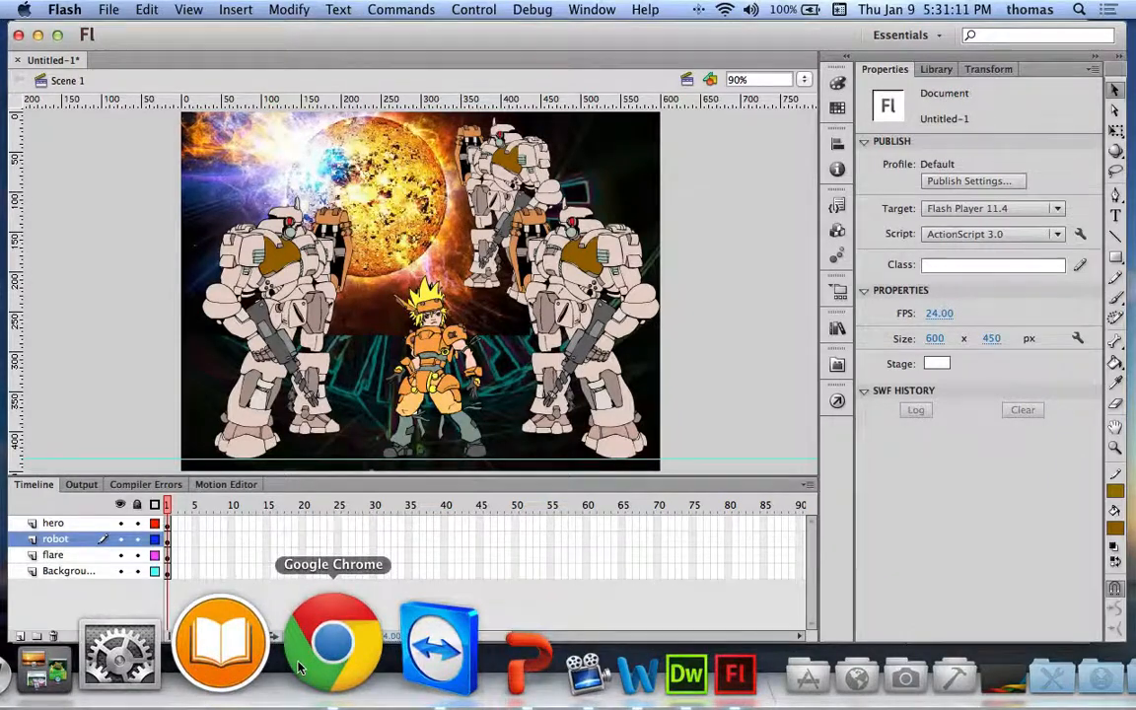
left_click(413, 659)
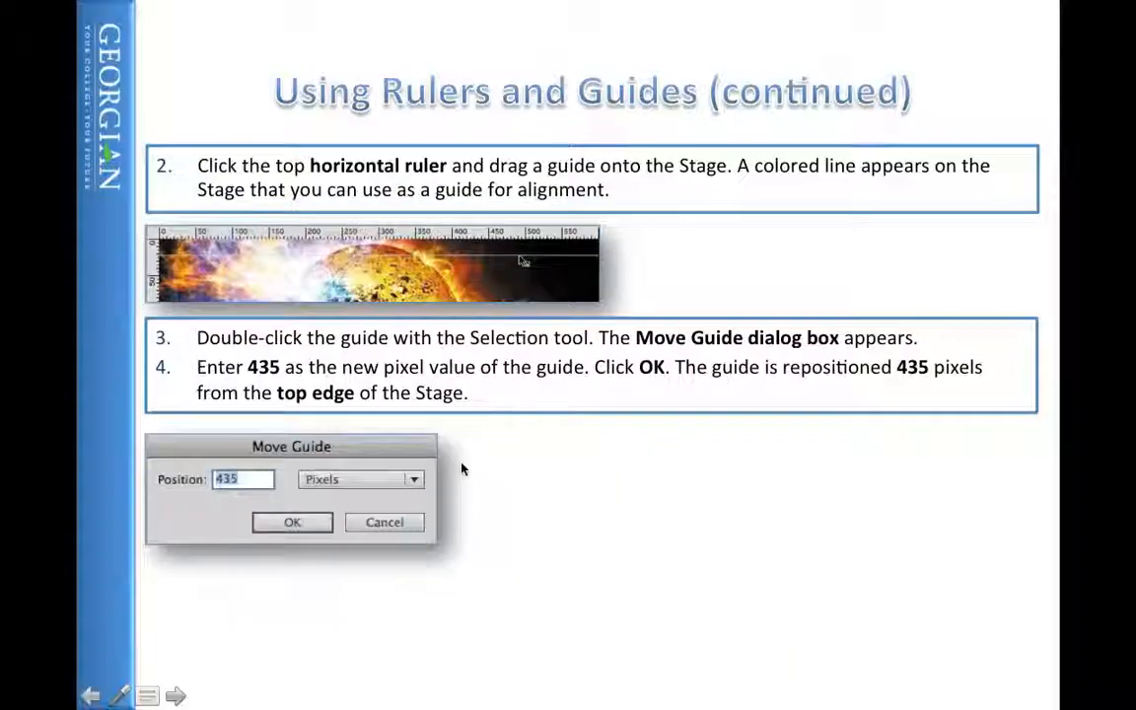
Advance the slide show to the Changing the Brightness slide, and switch back to Flash.
left_click(460, 557)
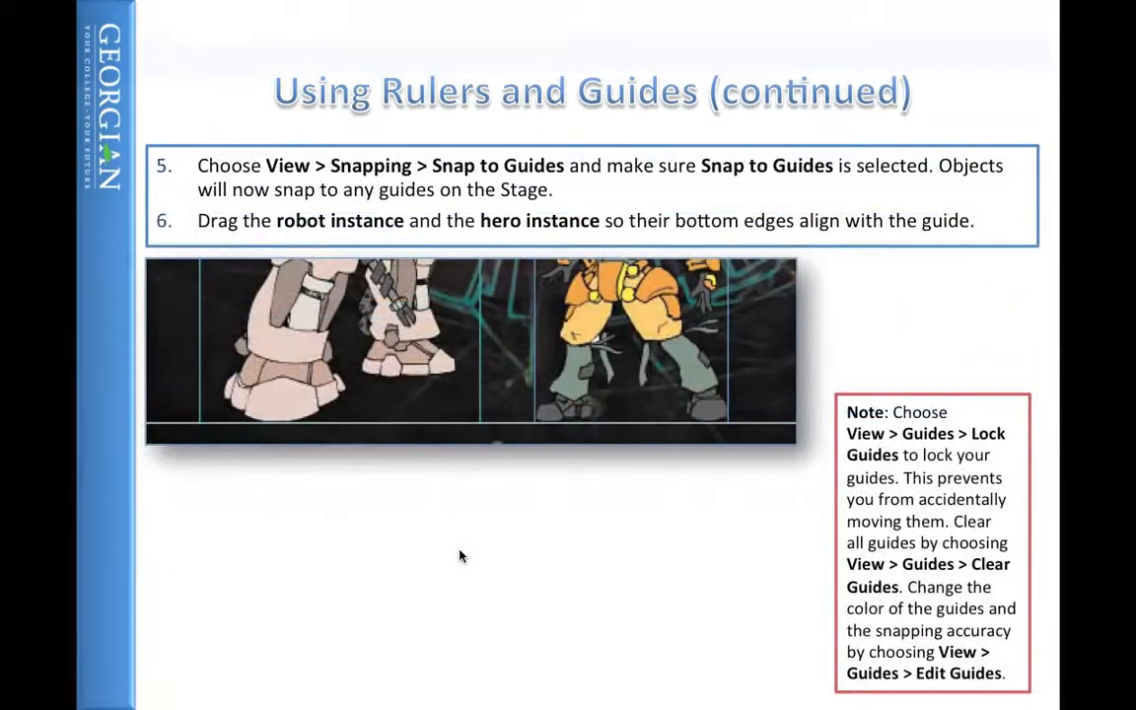
left_click(459, 556)
left_click(459, 556)
left_click(460, 557)
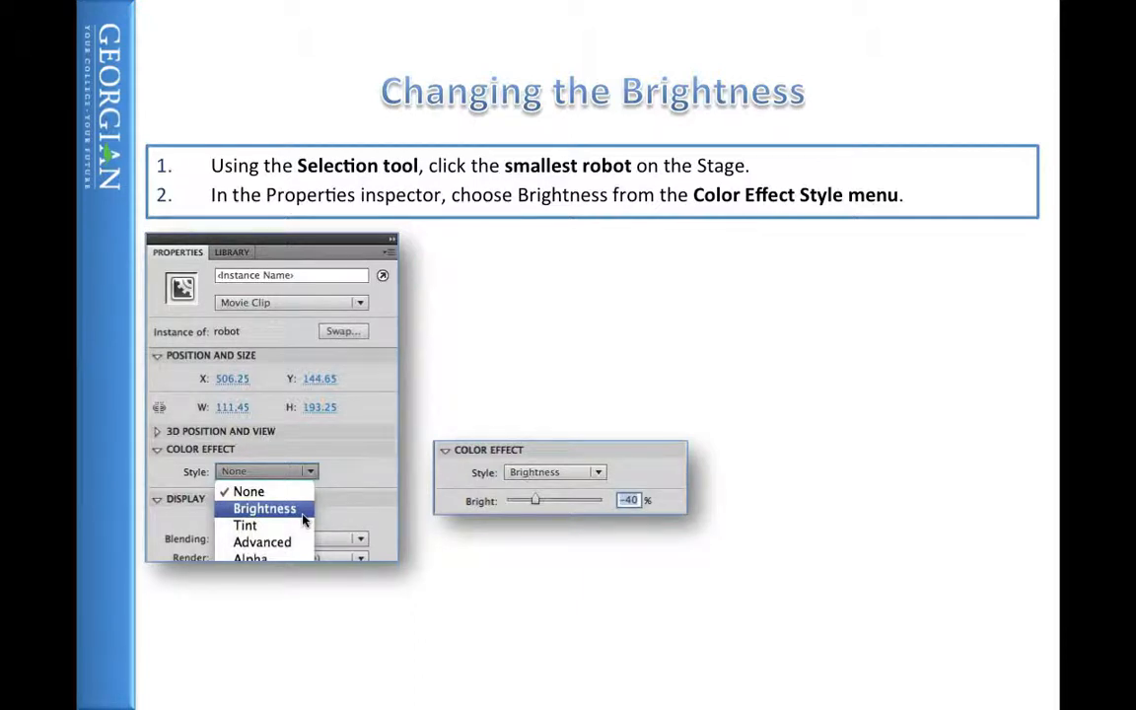
key("super+Tab")
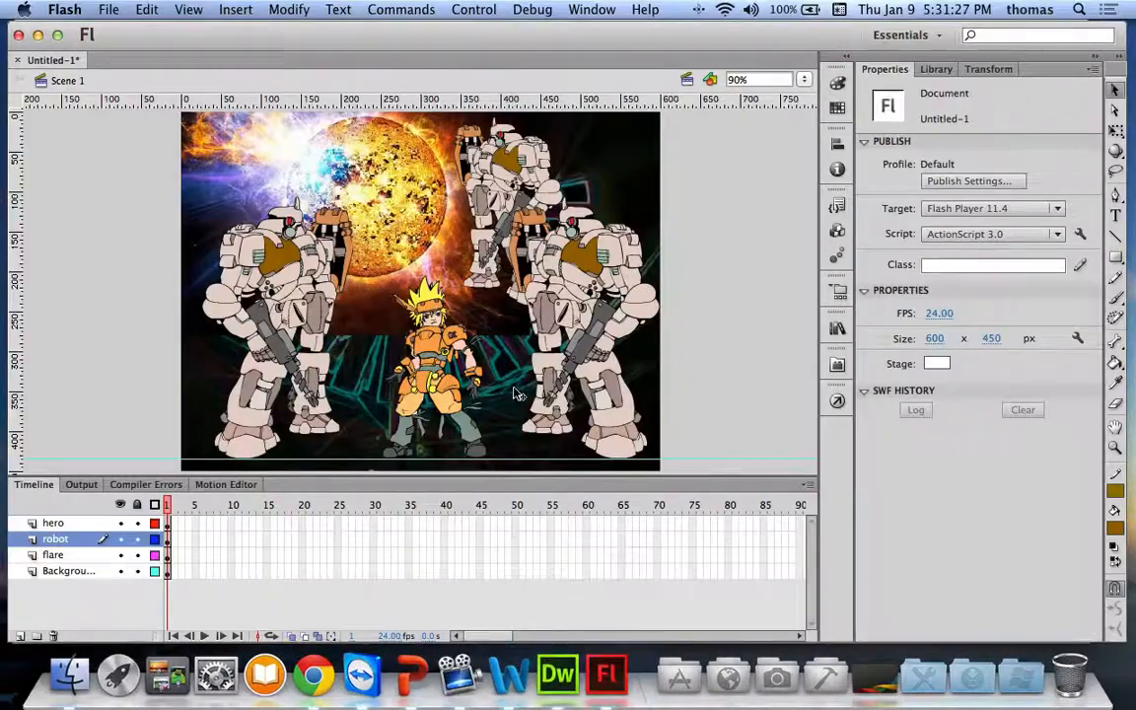
Apply a Brightness color effect of -23% to the small rear robot instance and deselect it.
left_click(511, 155)
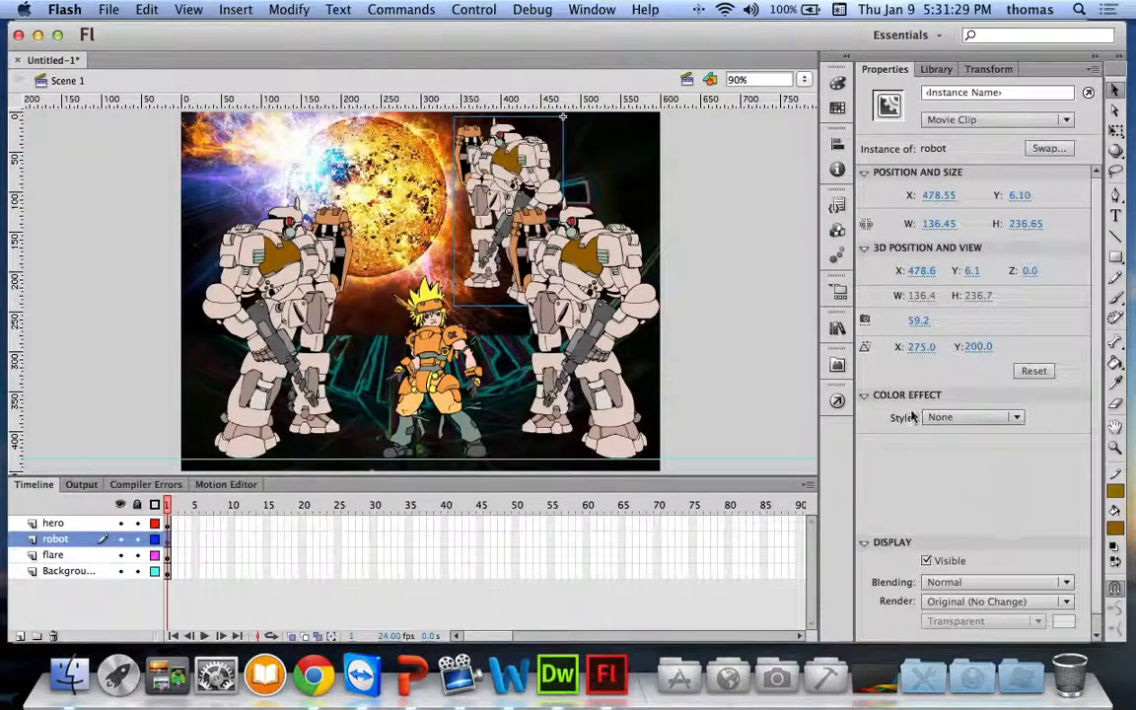
left_click(991, 418)
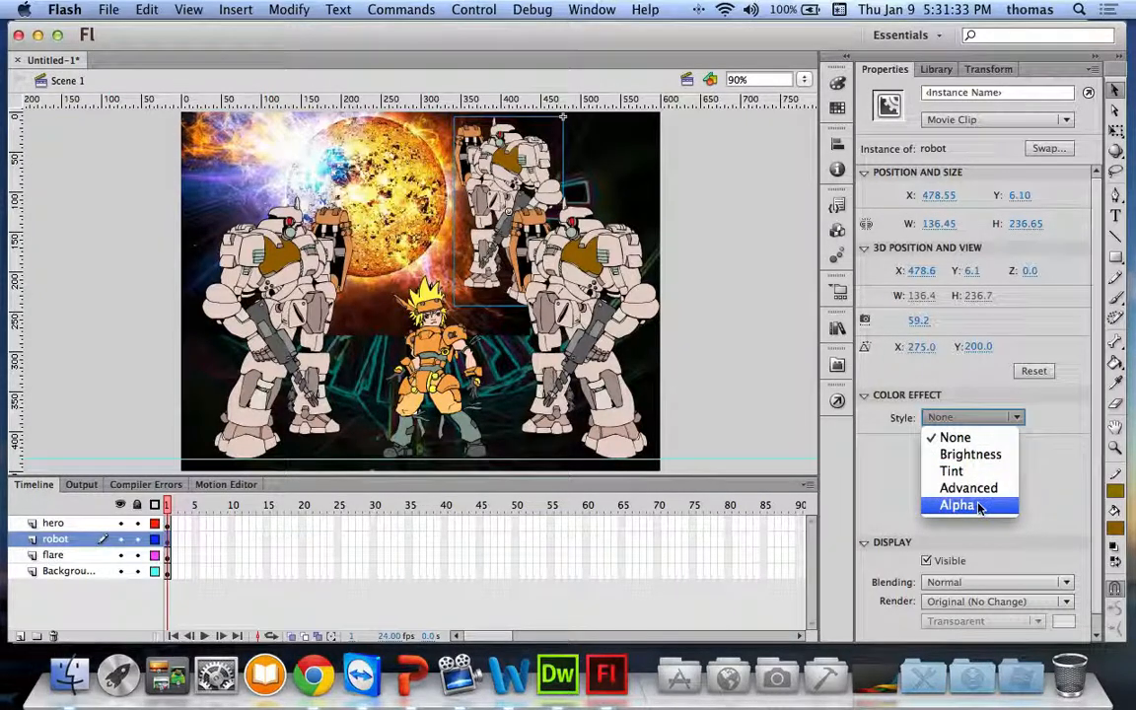
left_click(971, 454)
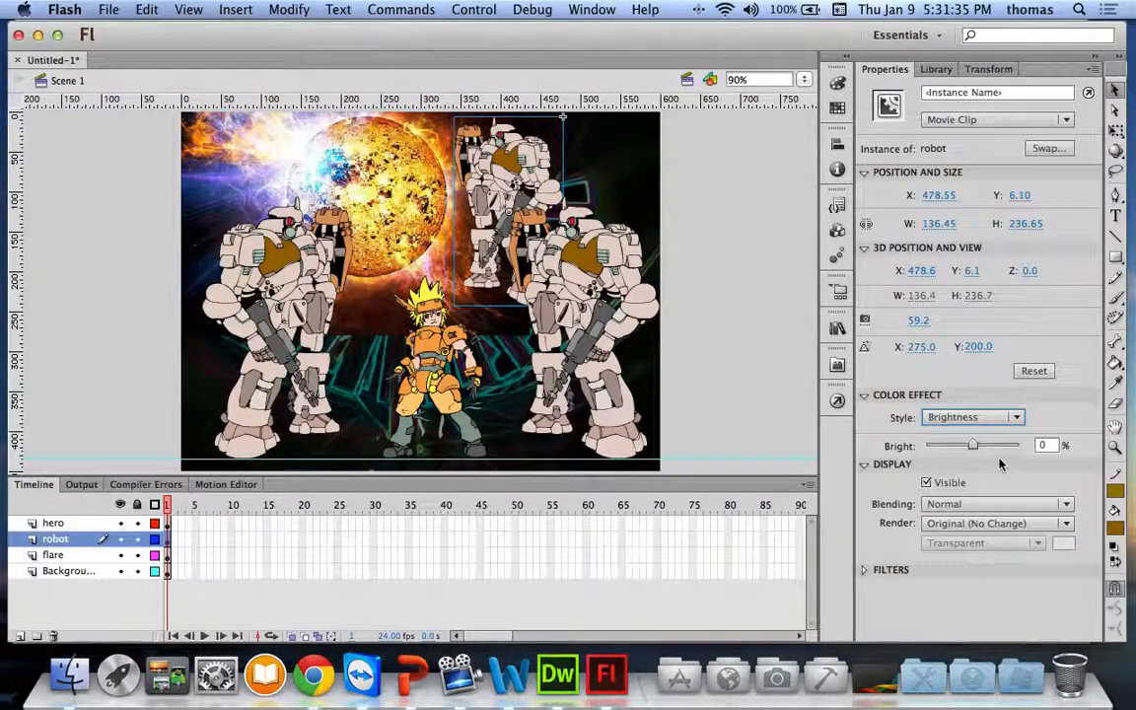
left_click_drag(972, 446, 961, 446)
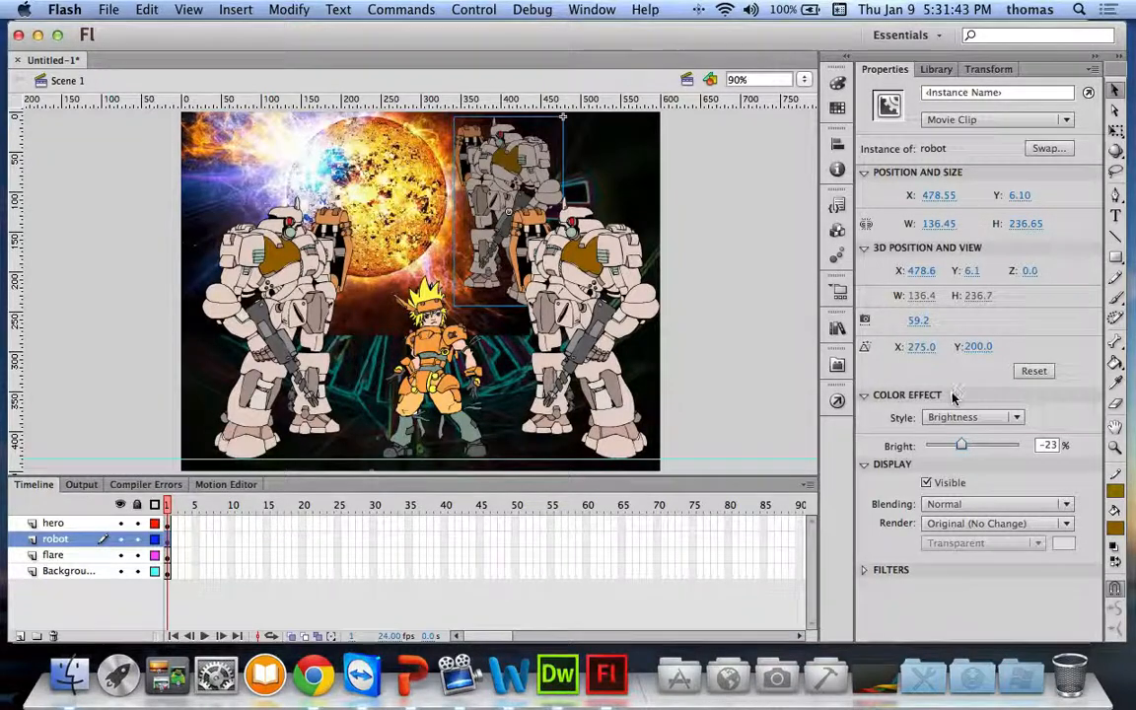
left_click(743, 251)
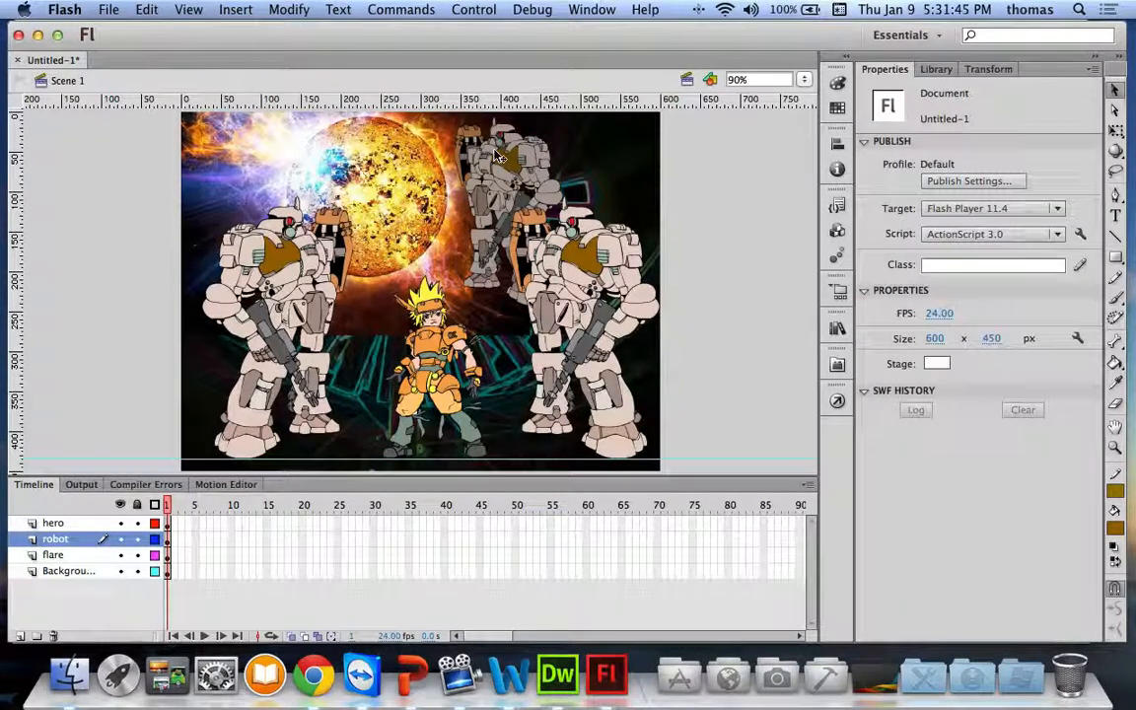
Enlarge the flare bitmap with Free Transform to about 539 × 346 px and snap it to the stage's top-left corner at X 0, Y 0.
left_click(463, 143)
left_click(430, 219)
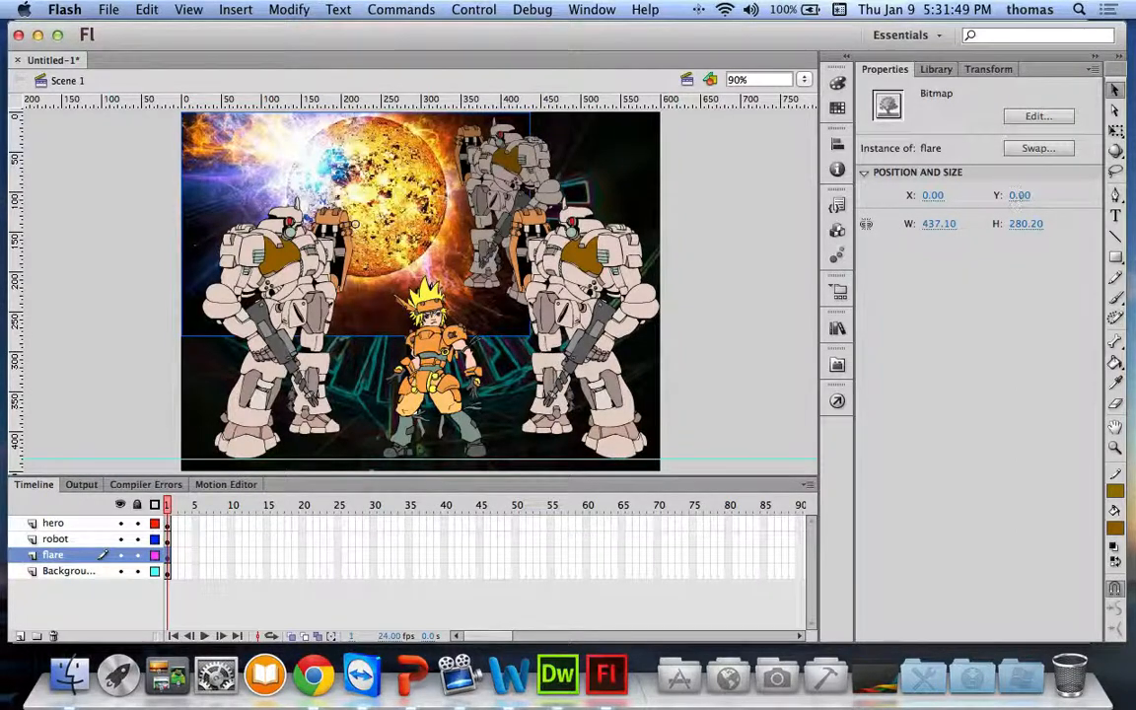
left_click(1116, 130)
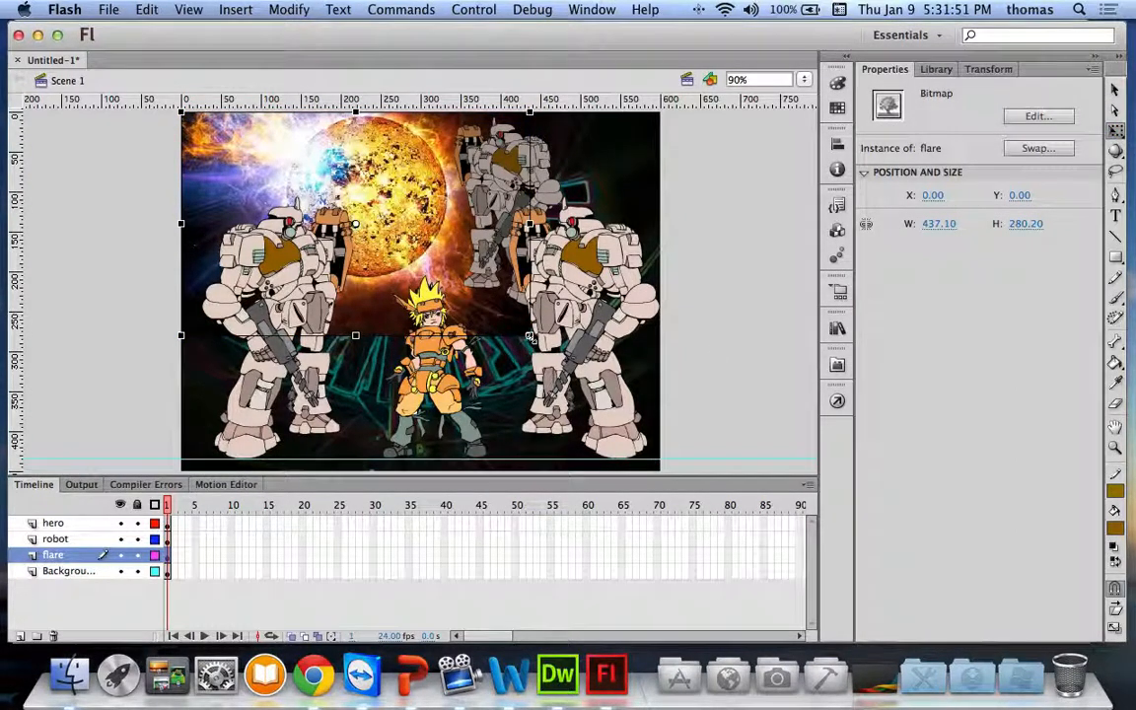
left_click_drag(530, 335, 570, 363)
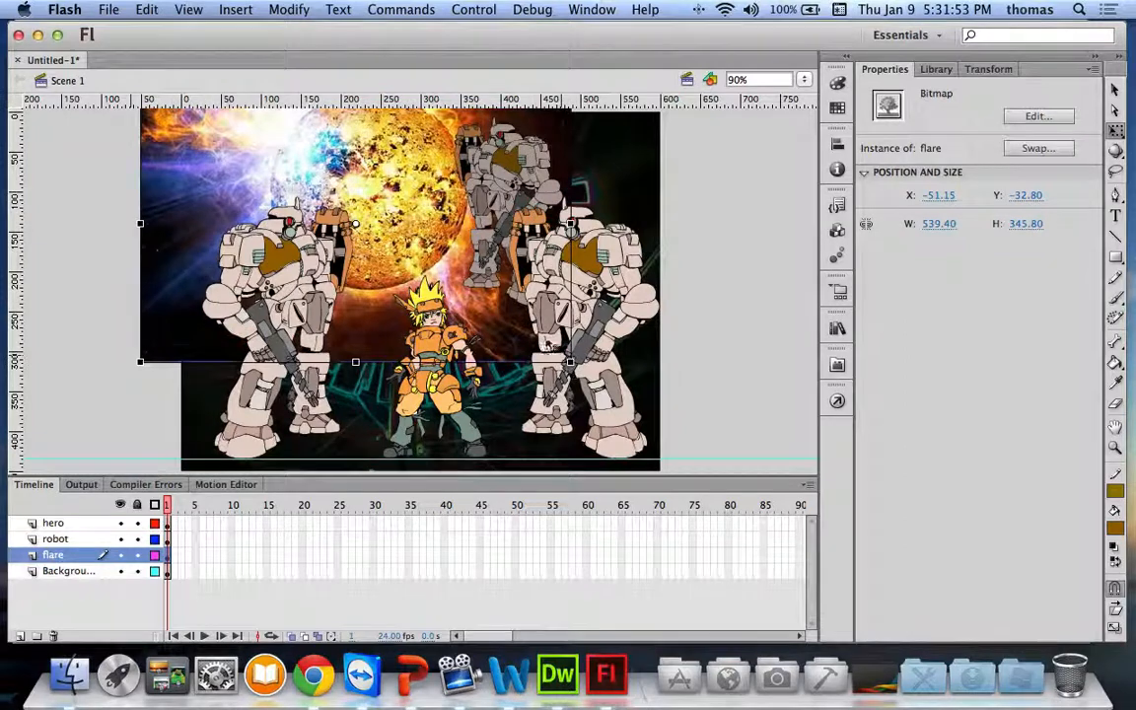
left_click_drag(415, 204, 469, 243)
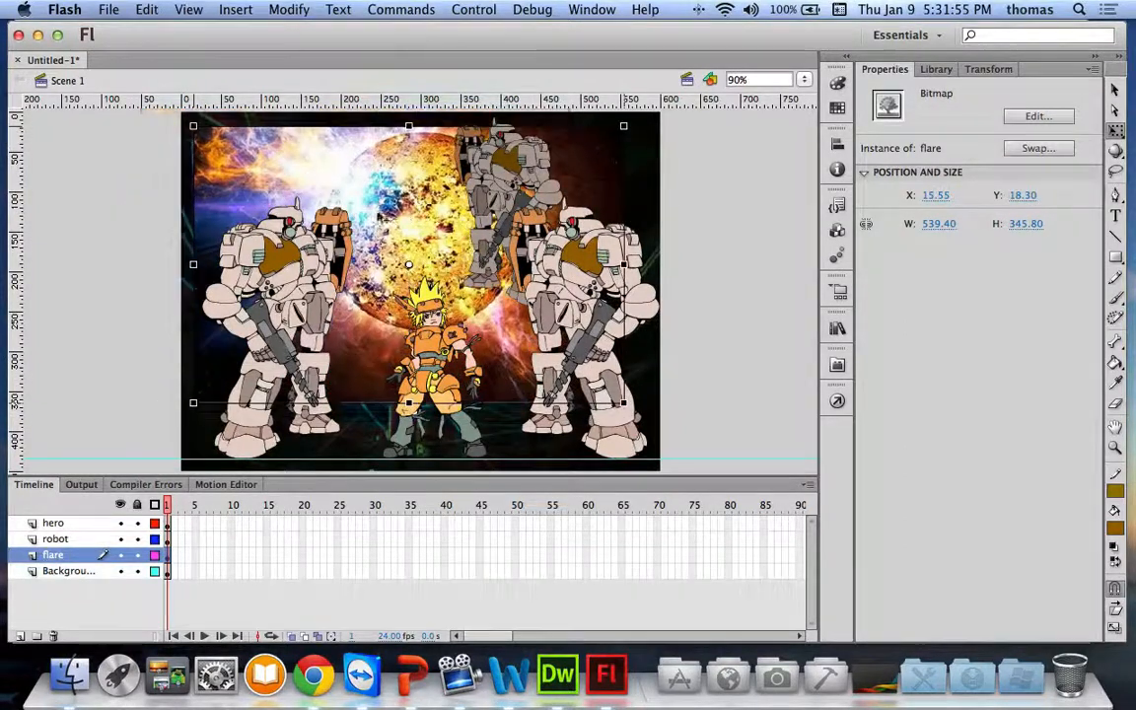
left_click_drag(329, 171, 315, 157)
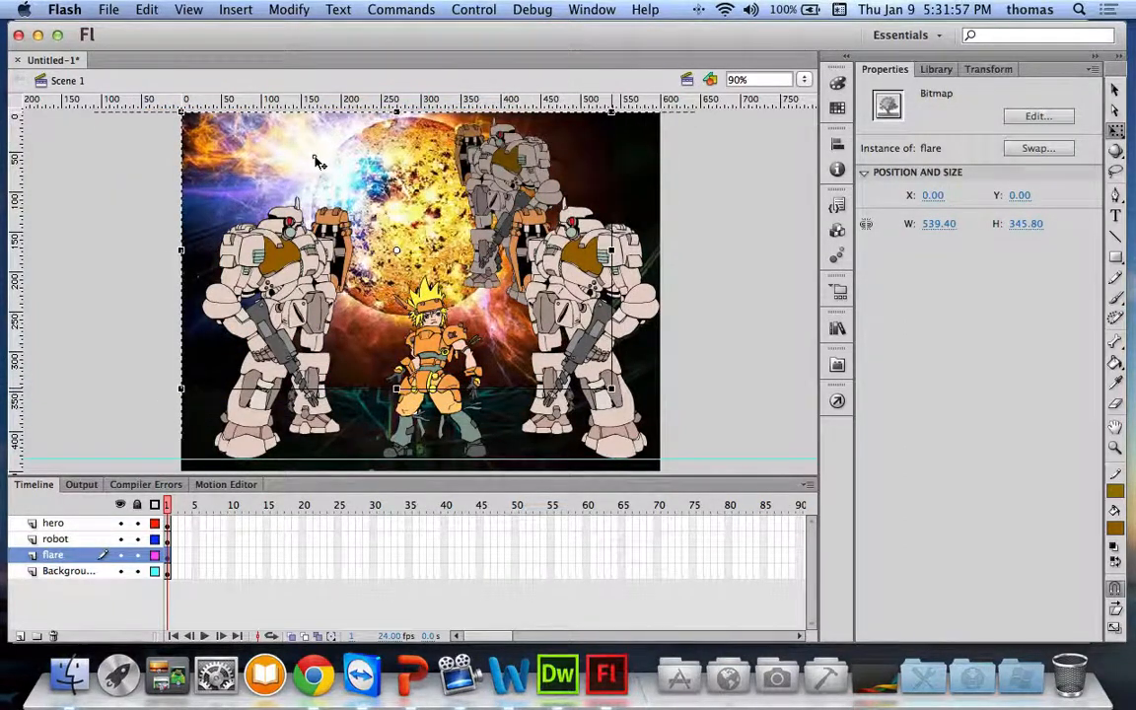
Enlarge the flare further, align it to the stage's top-left corner, and narrow it to the stage's right edge, about 597 × 387 px.
left_click_drag(611, 388, 626, 404)
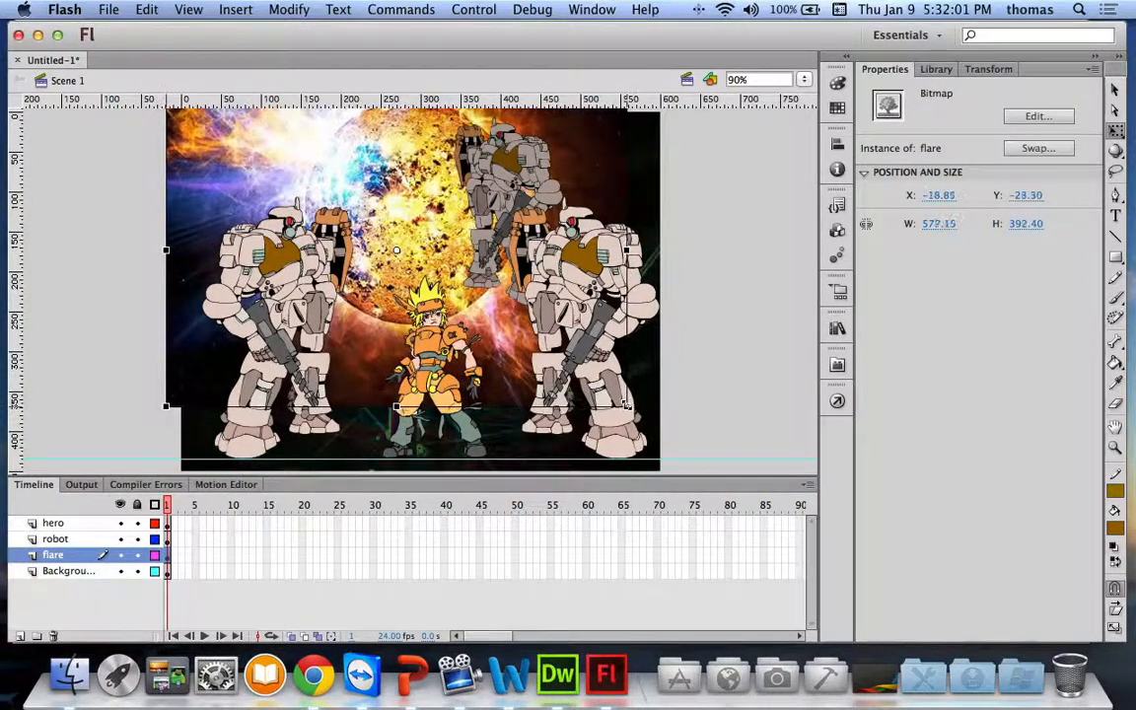
key("super+z")
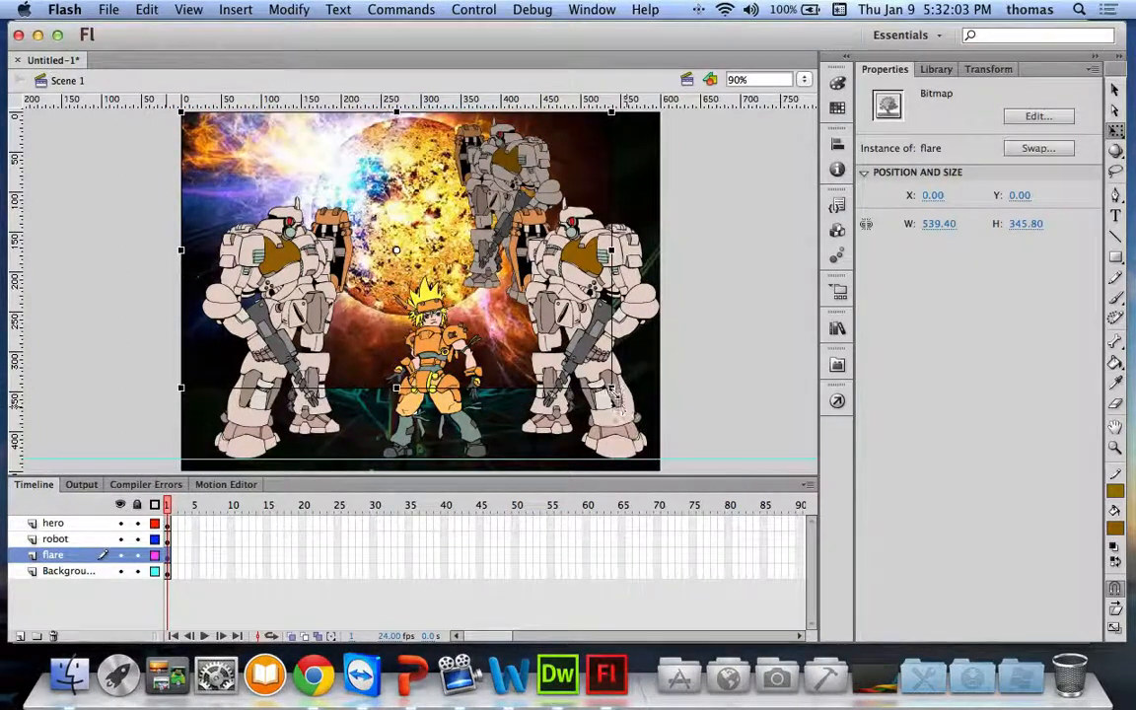
left_click_drag(613, 391, 637, 405)
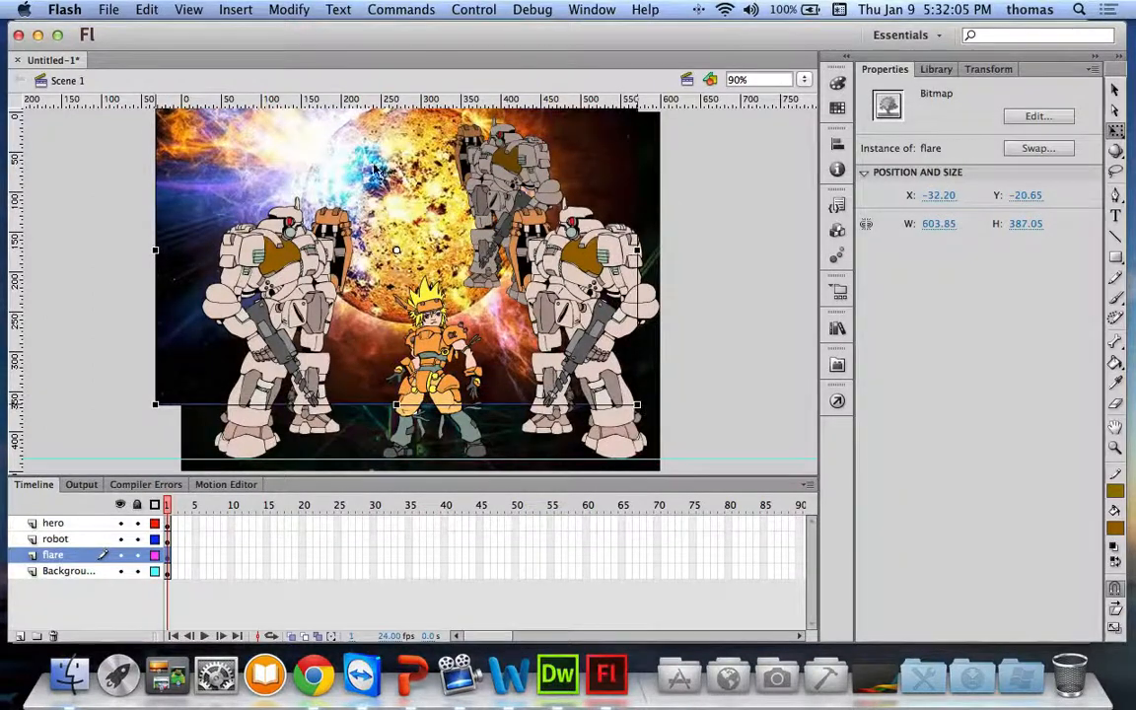
left_click_drag(382, 169, 404, 185)
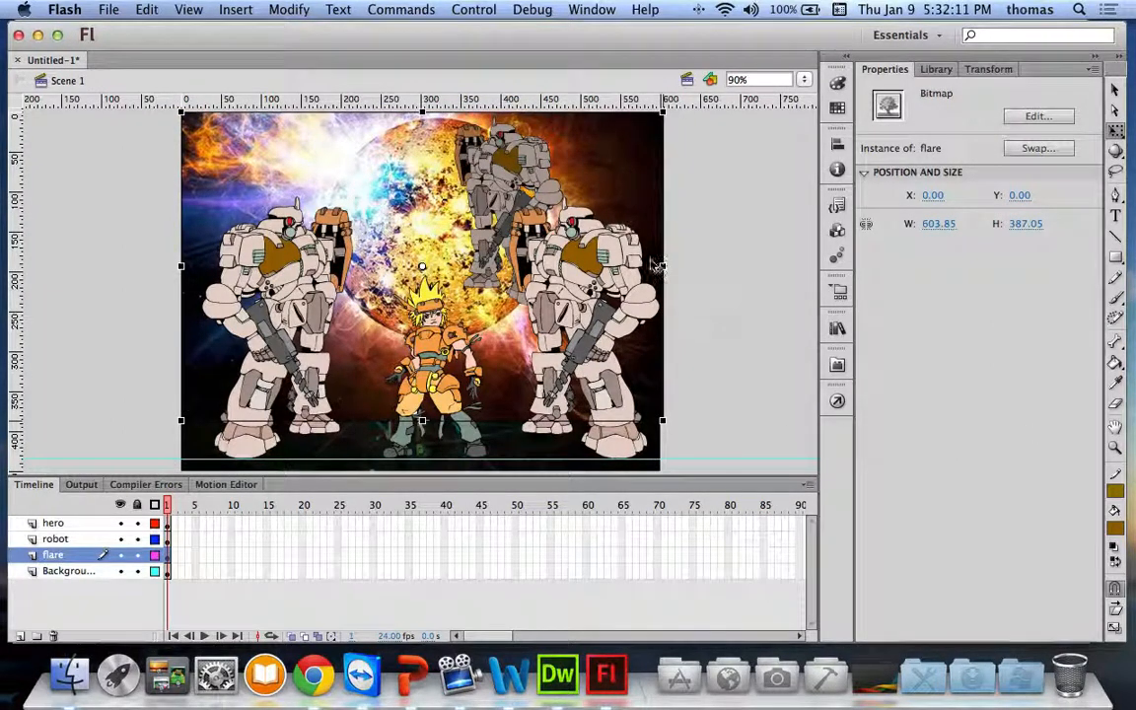
left_click_drag(660, 266, 661, 266)
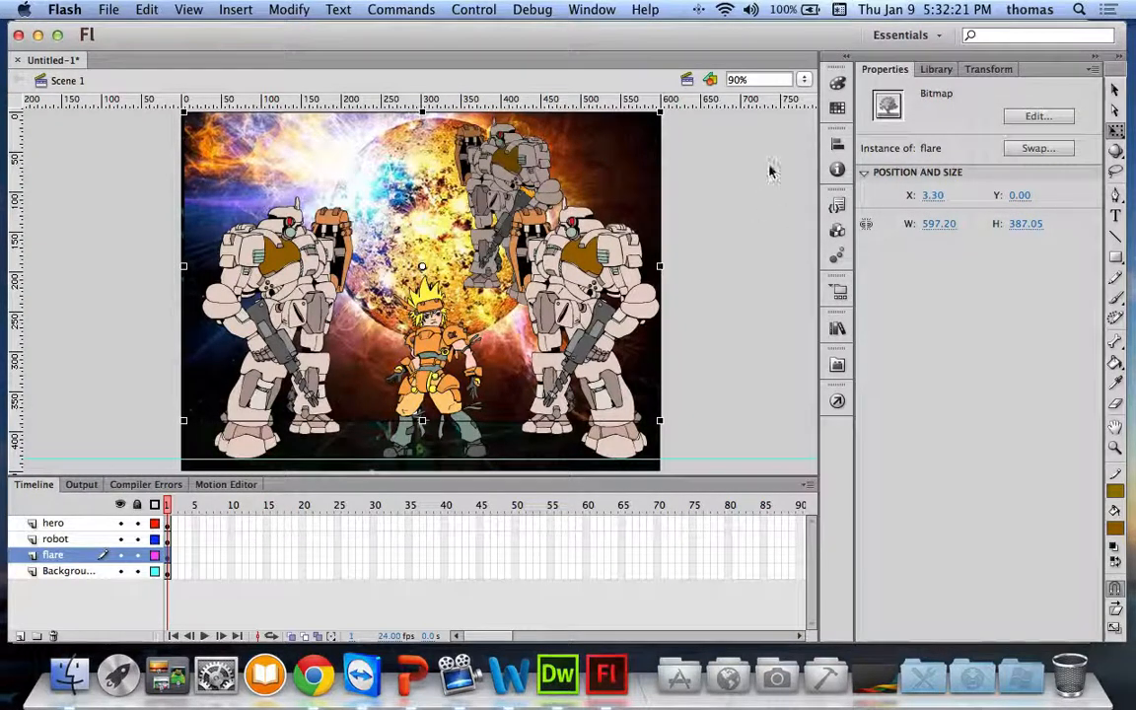
Convert the flare bitmap to a movie clip symbol named flare.
right_click(322, 152)
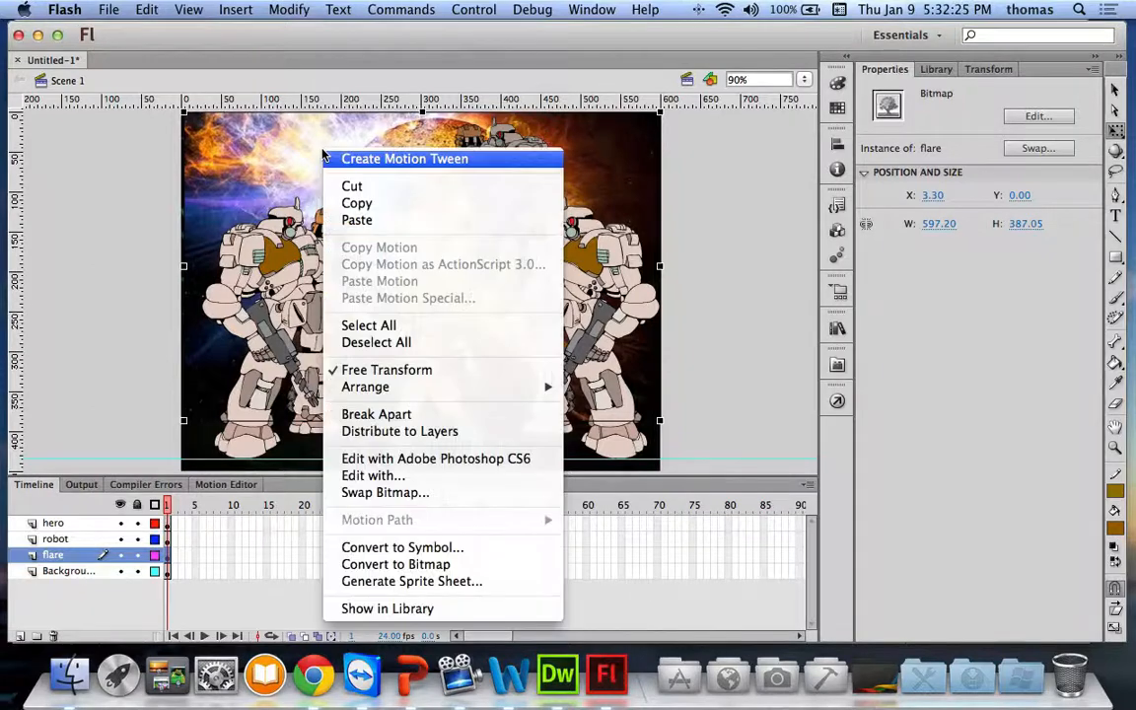
left_click(414, 547)
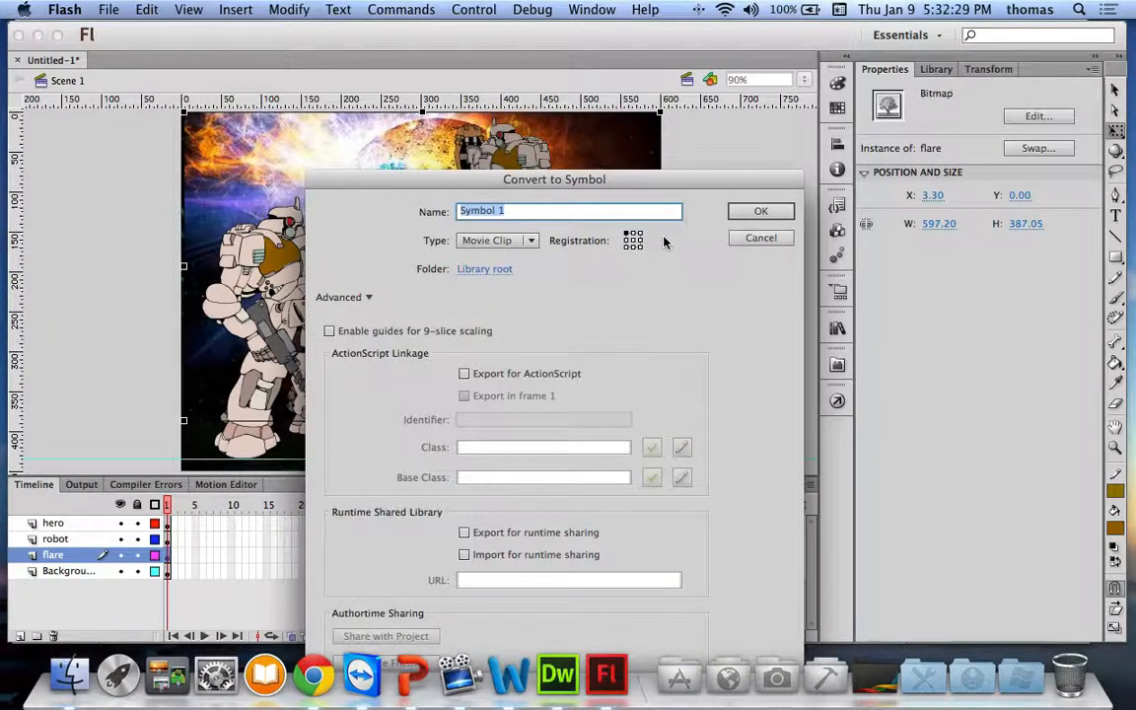
type("flare")
key("Return")
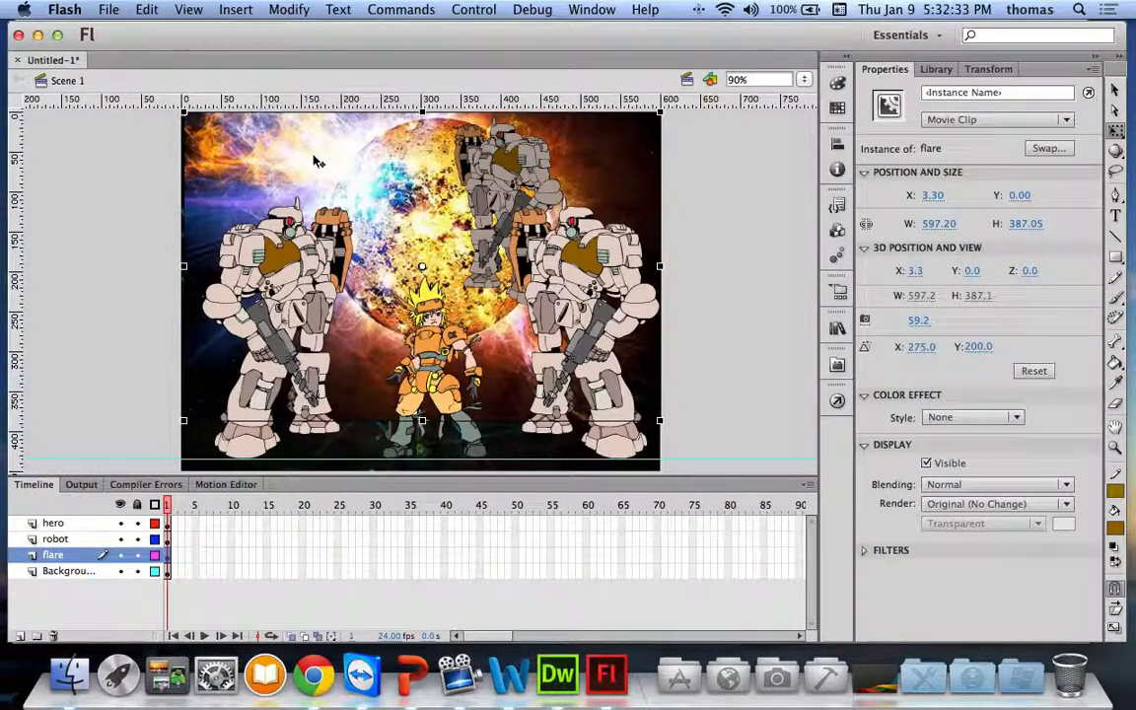
Apply an Alpha color effect of 68% to the flare instance and deselect it.
left_click(978, 418)
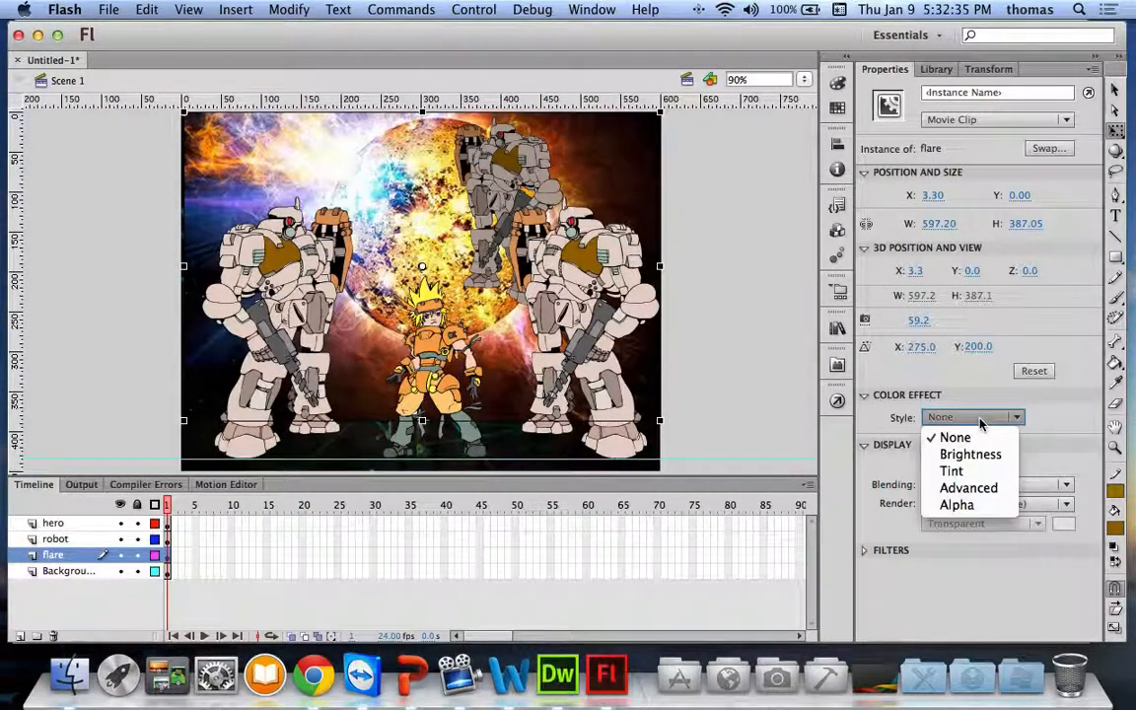
left_click(975, 505)
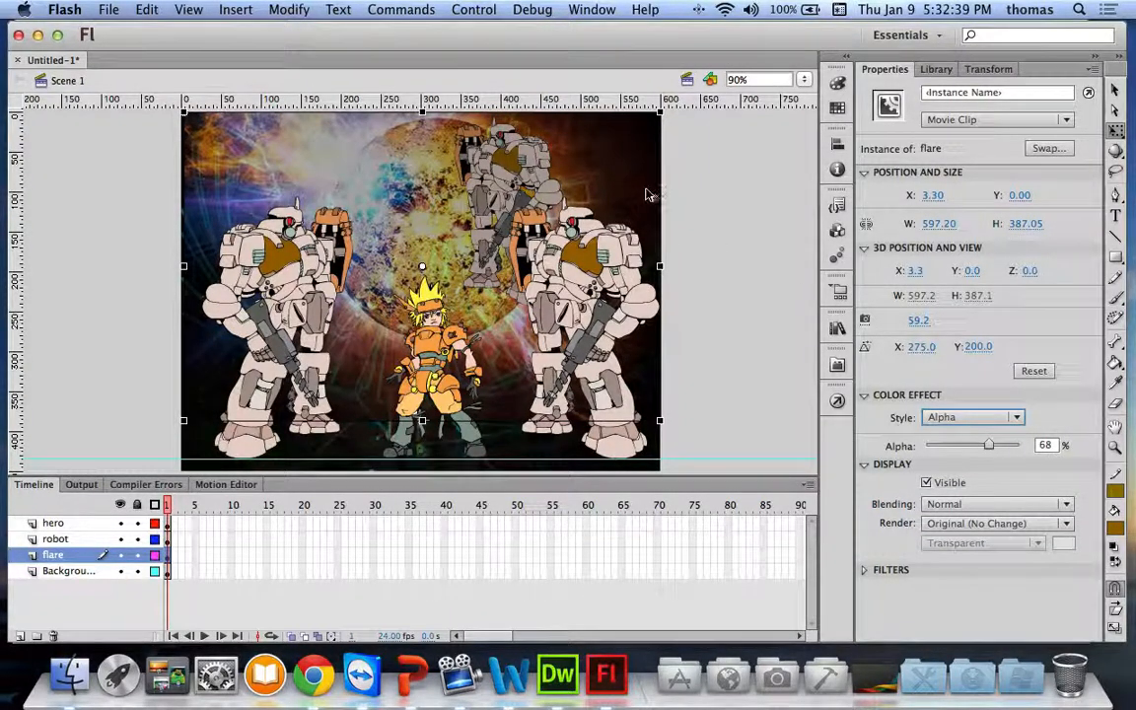
left_click(693, 187)
Select the large front robot instance at the stage's right edge.
left_click(521, 169)
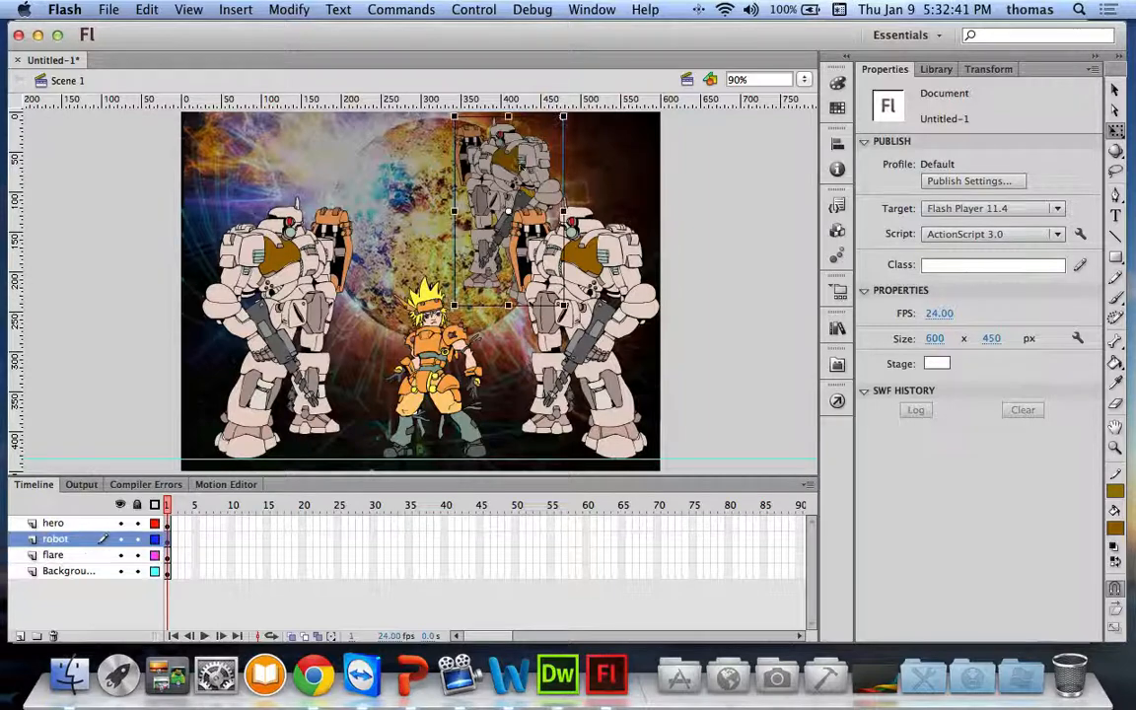
left_click(622, 311)
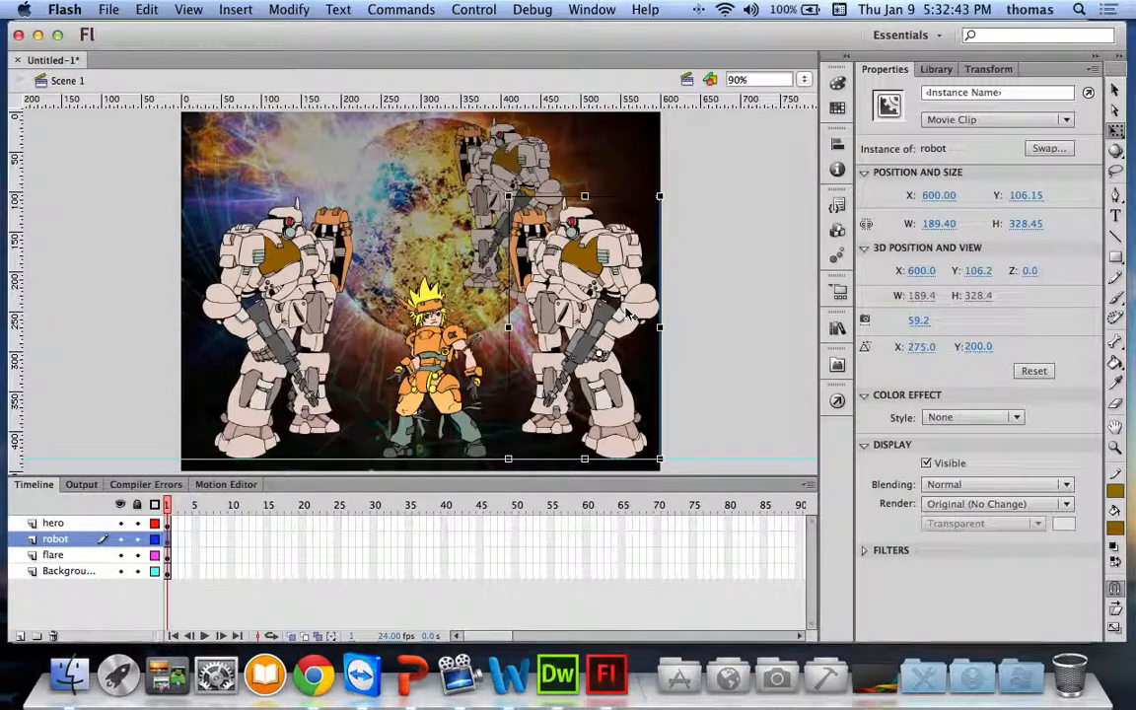